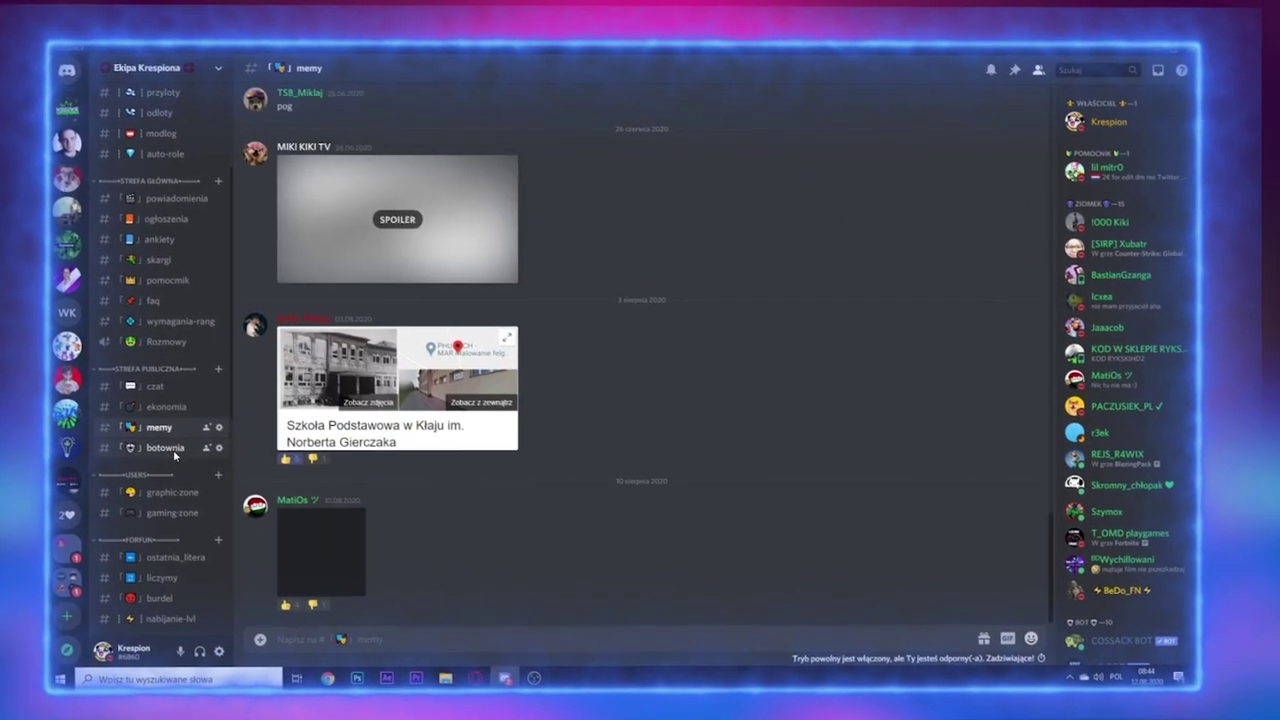
Step: Browse the botownia, ostatnia_litera, liczymy, regulamin_promo and promo Discord channels
left_click(175, 450)
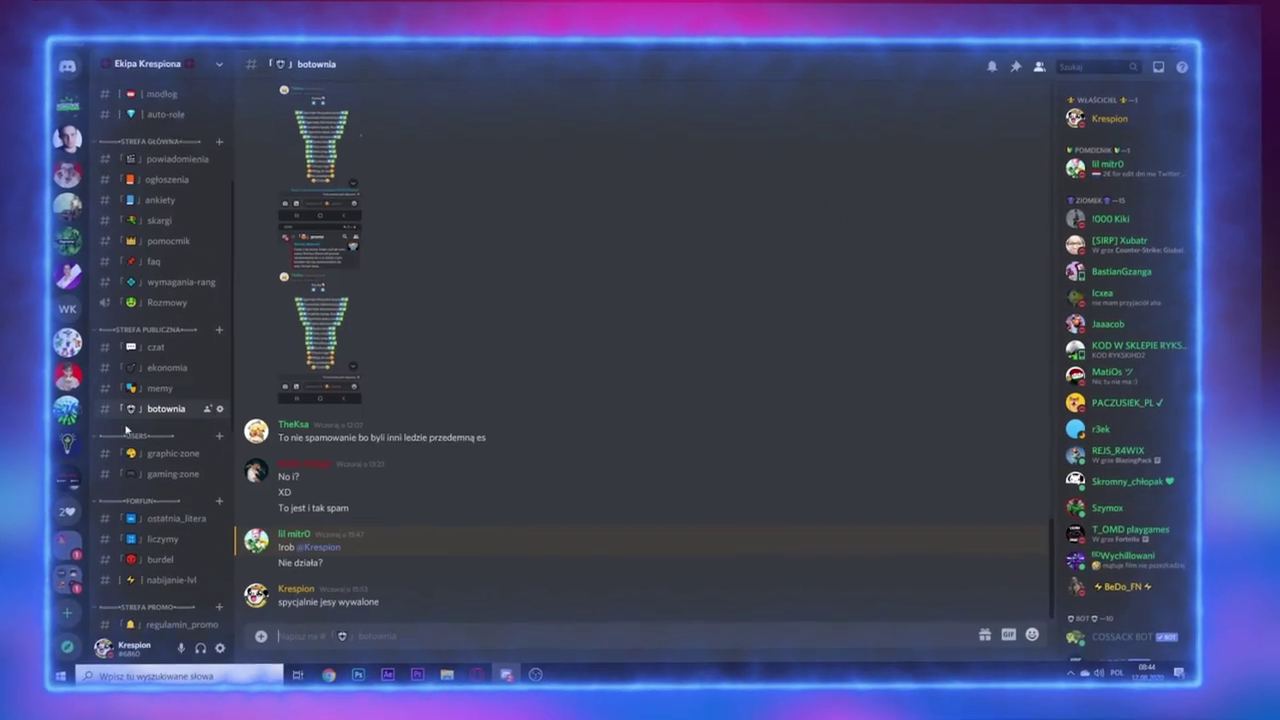
scroll(175, 400, "down", 3)
left_click(180, 305)
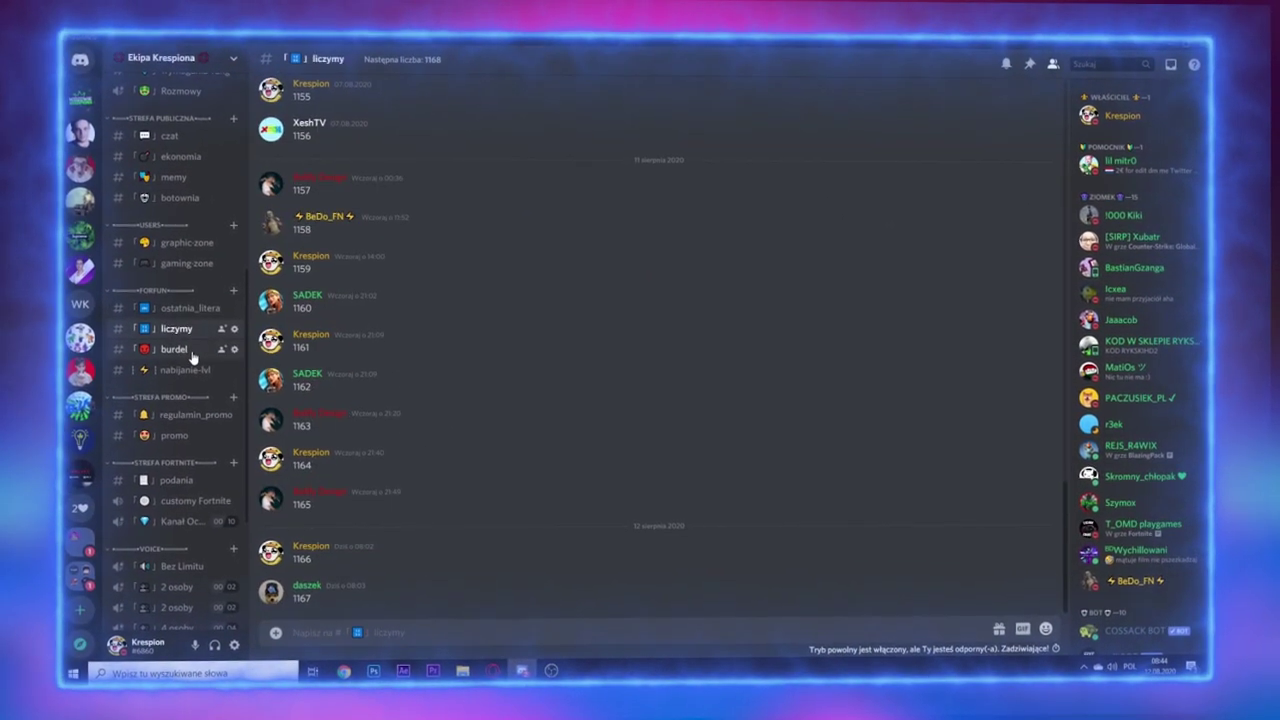
left_click(184, 367)
left_click(195, 412)
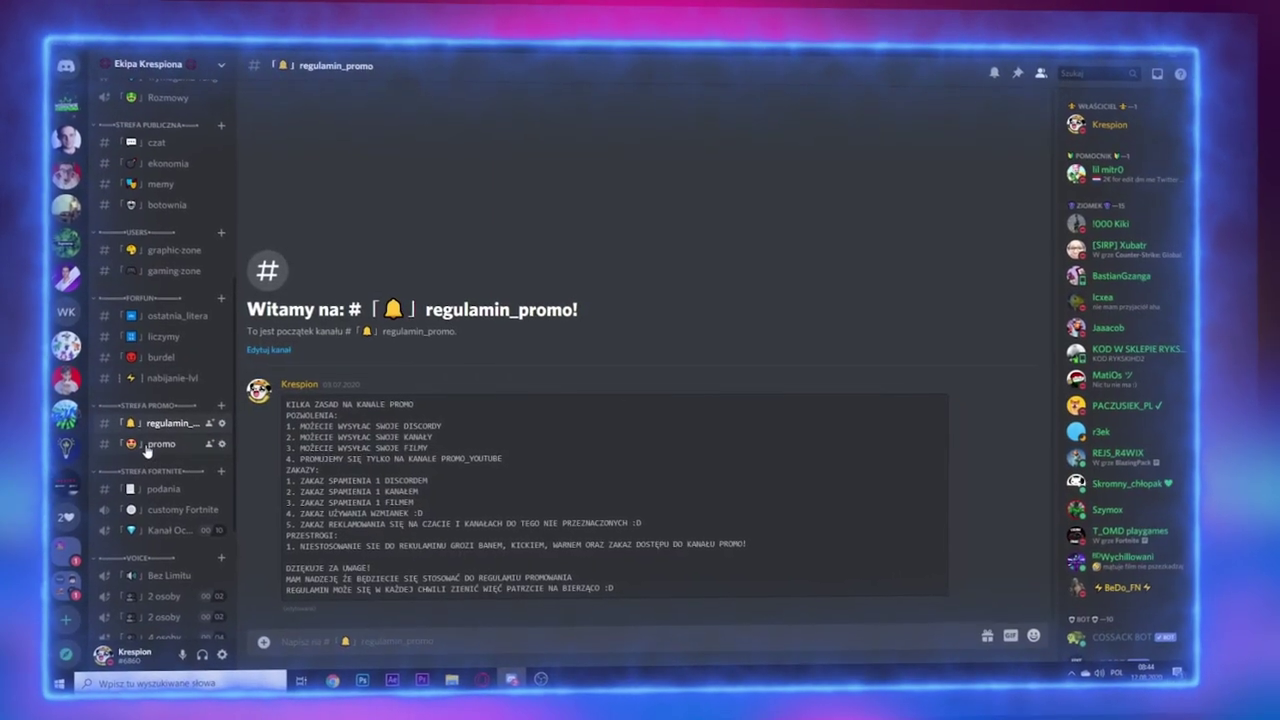
left_click(163, 448)
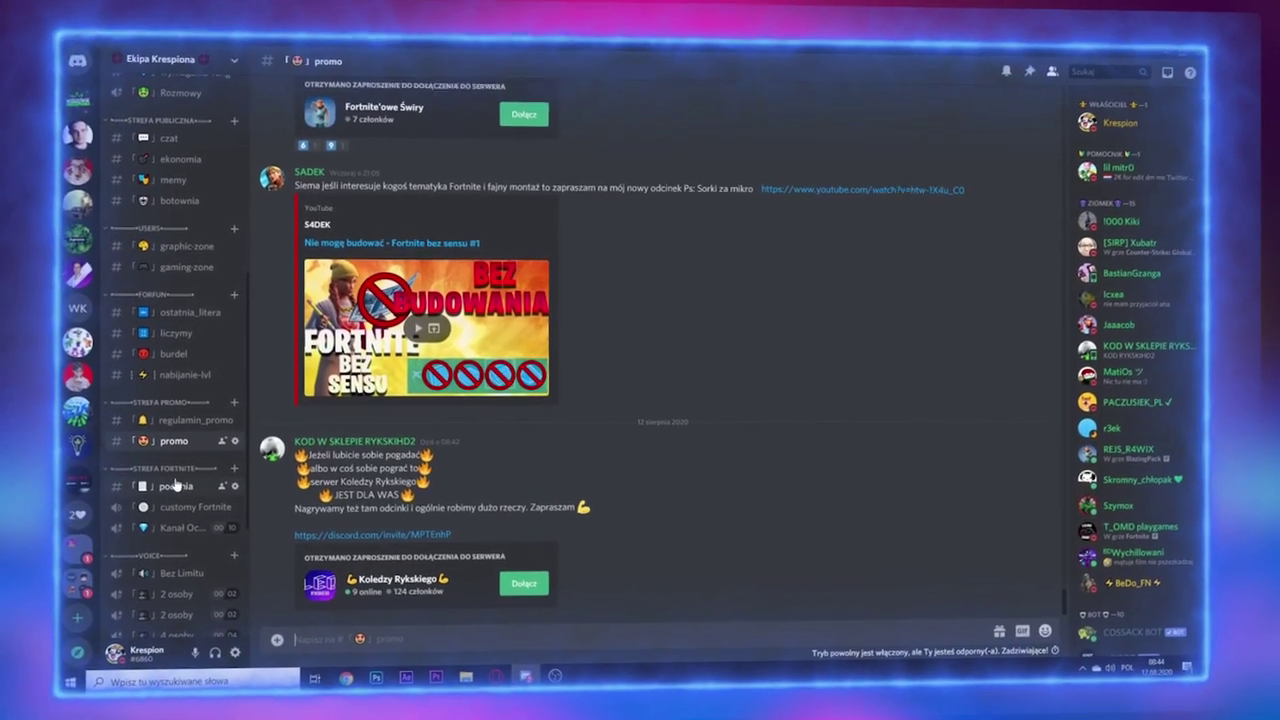
scroll(185, 350, "up", 5)
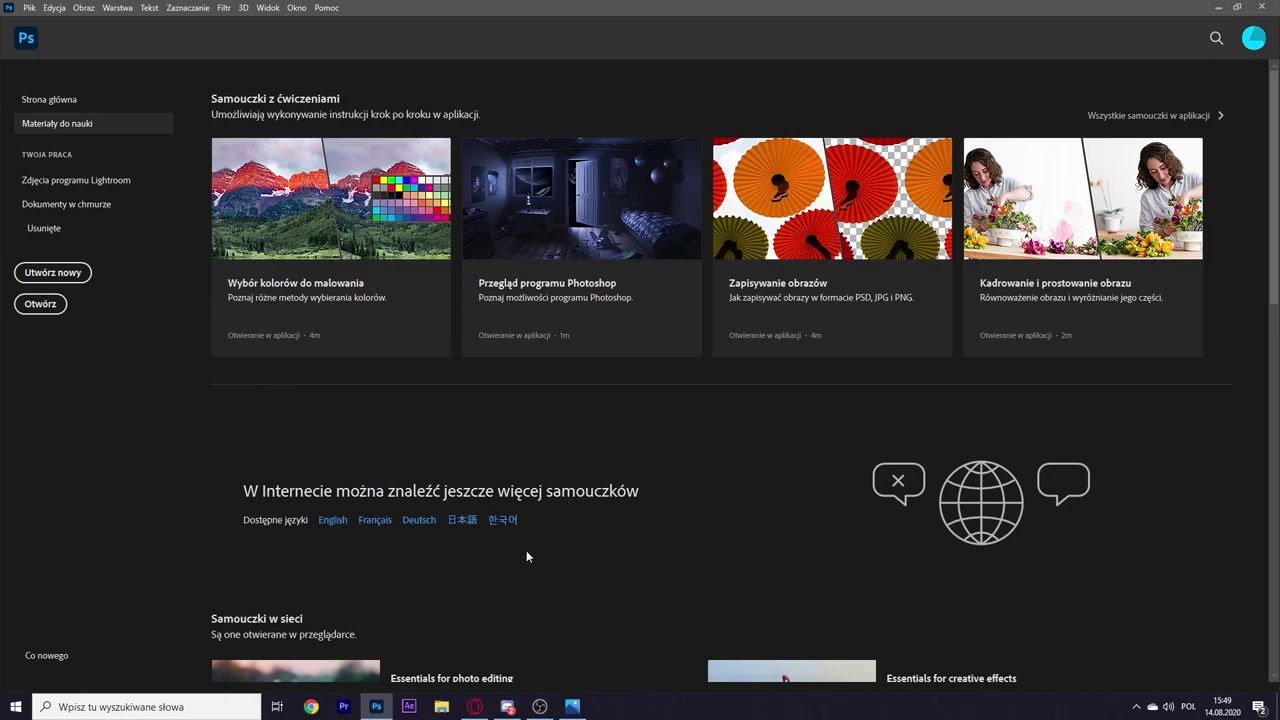
Step: Create a blank document with width 1280 and height 720, in pixels
left_click(52, 272)
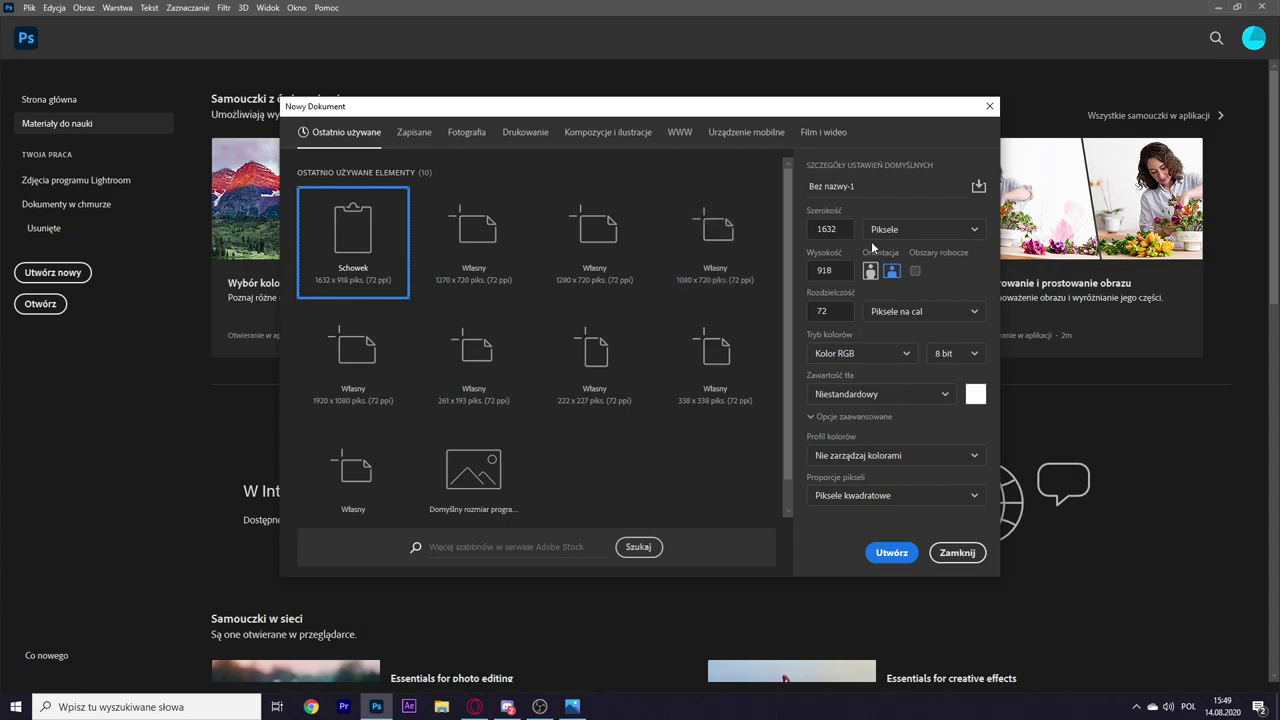
left_click(840, 229)
double_click(839, 229)
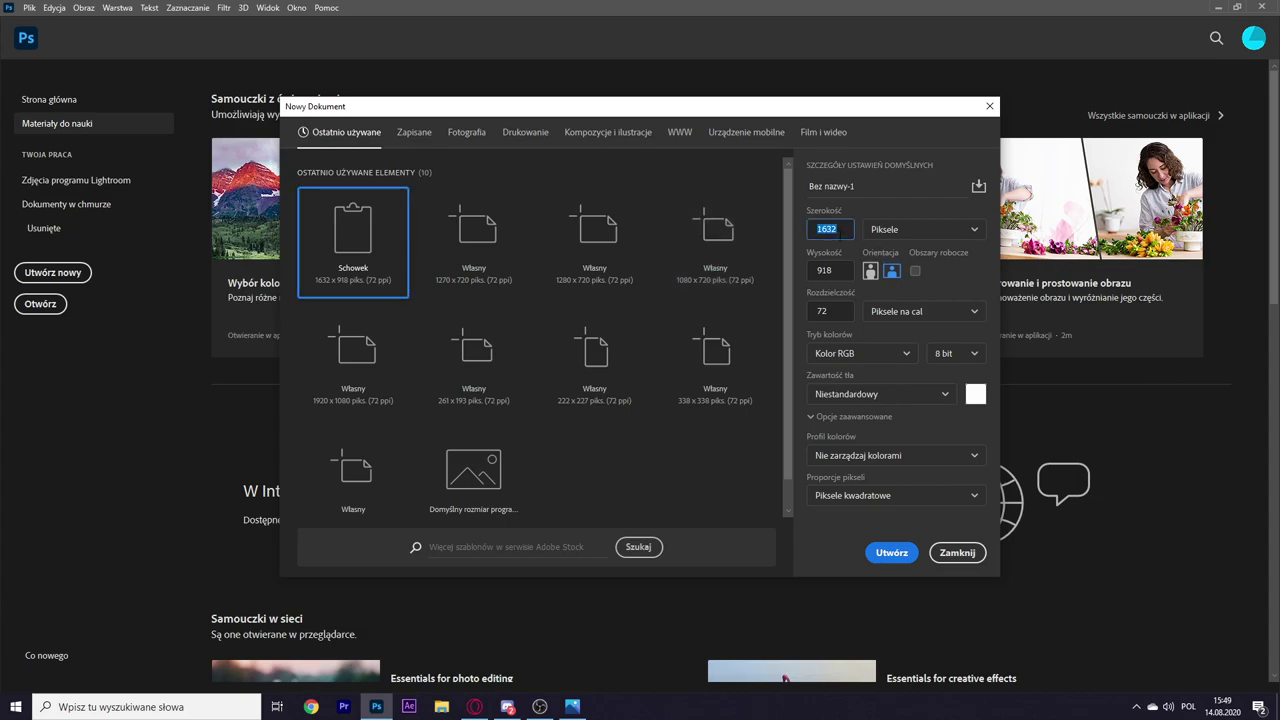
type("1280")
key("Tab")
type("7")
key("alt+Tab")
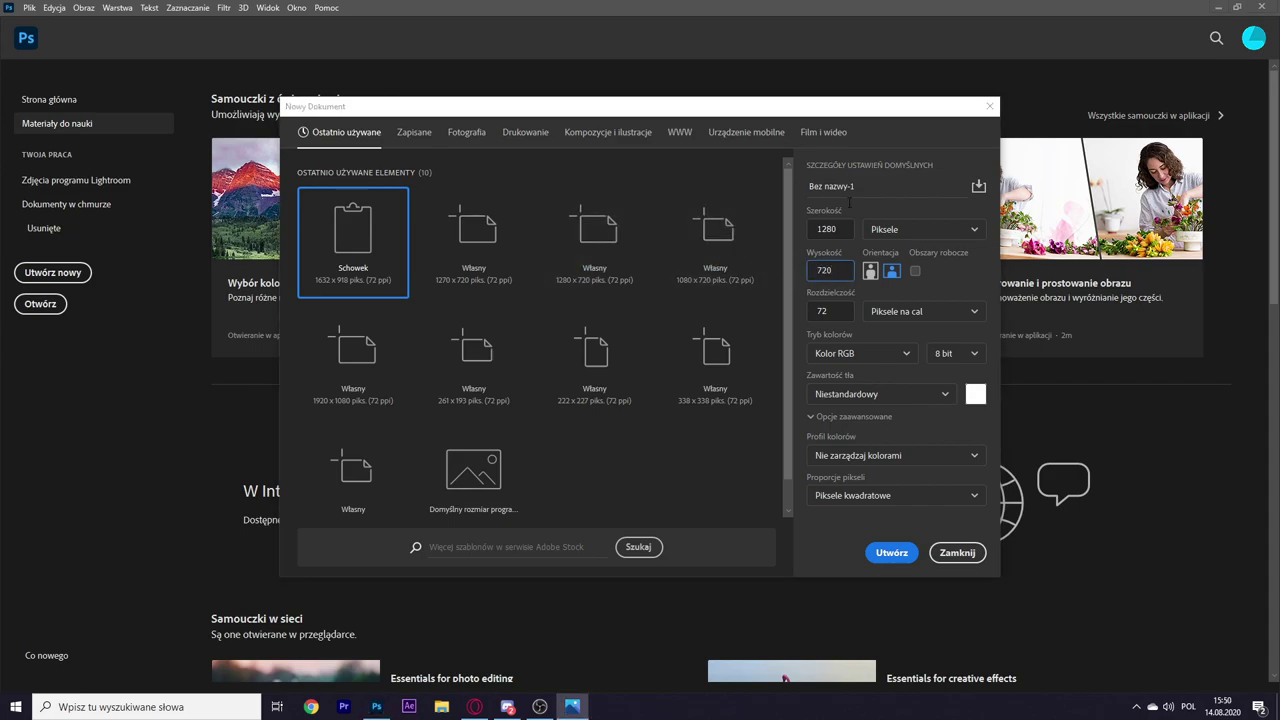
key("alt+Tab")
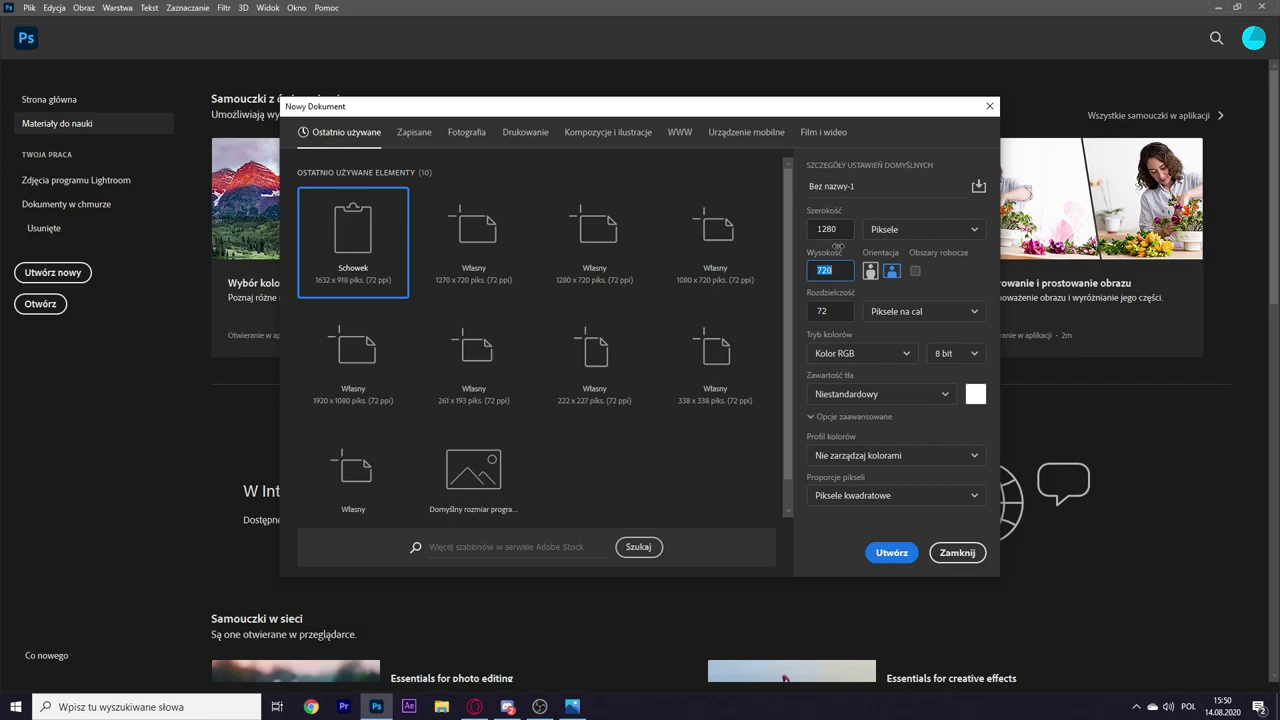
key("shift+Tab")
left_click(874, 231)
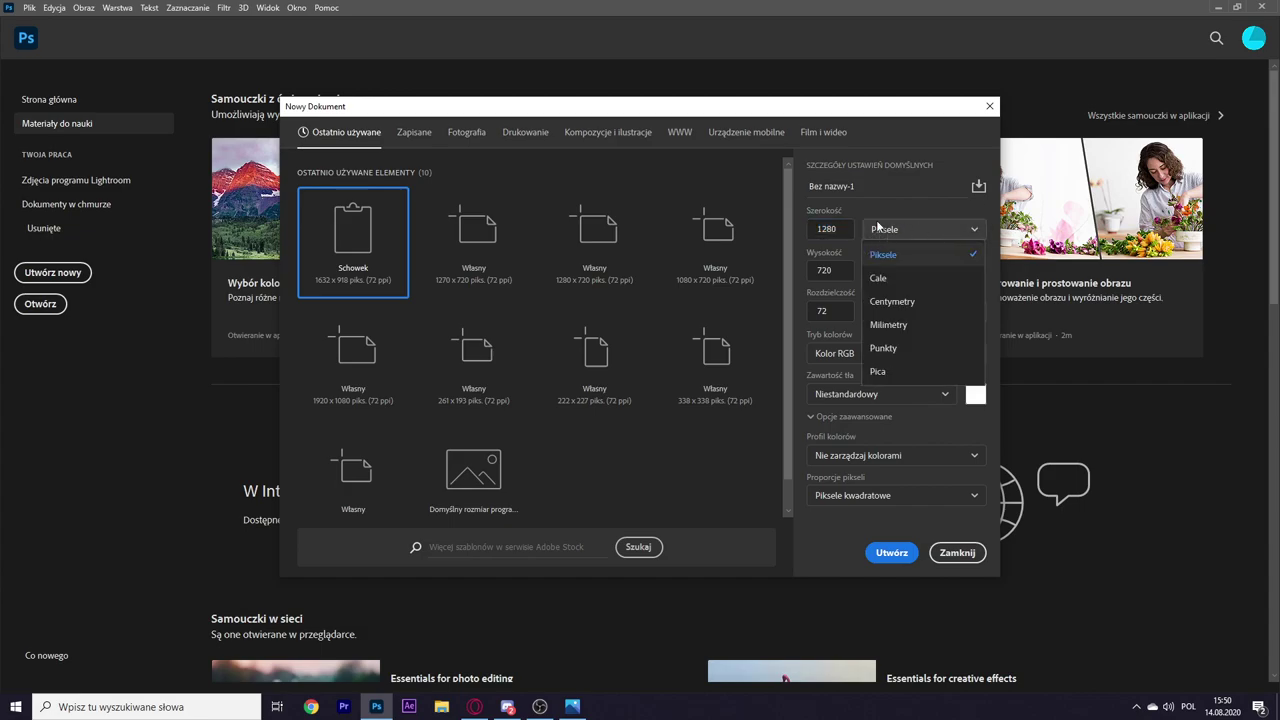
left_click(914, 244)
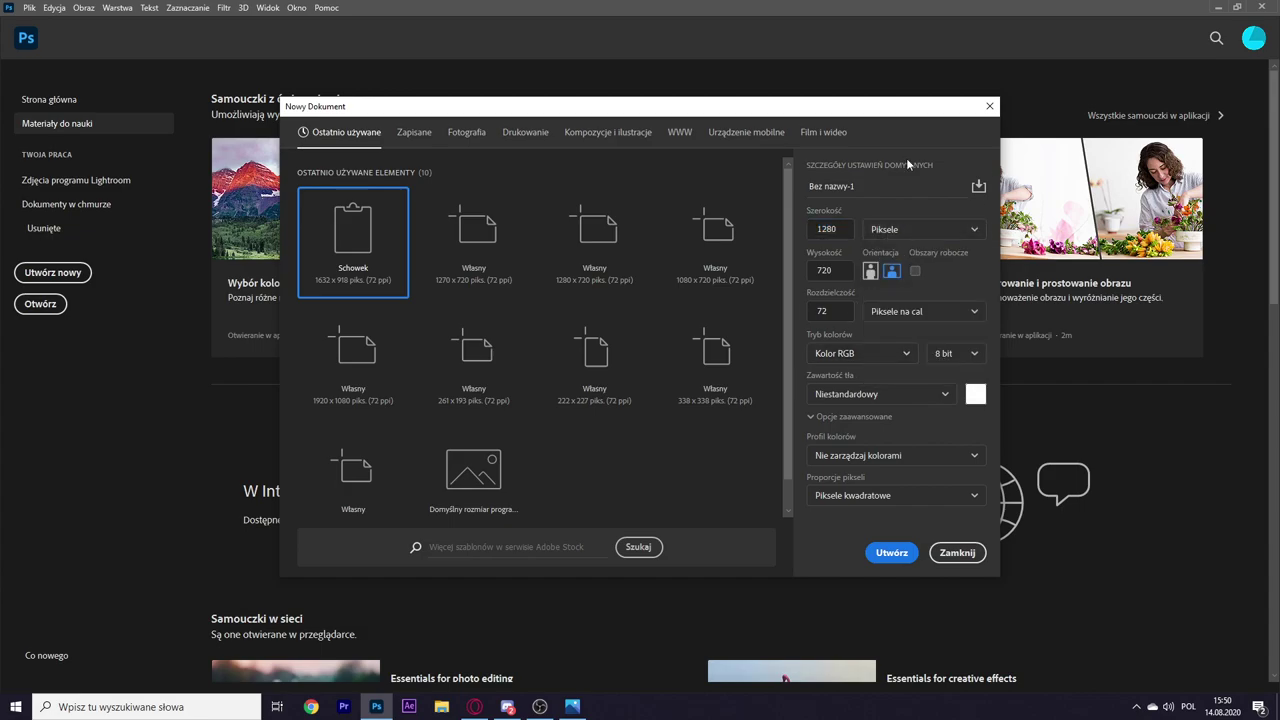
left_click(889, 554)
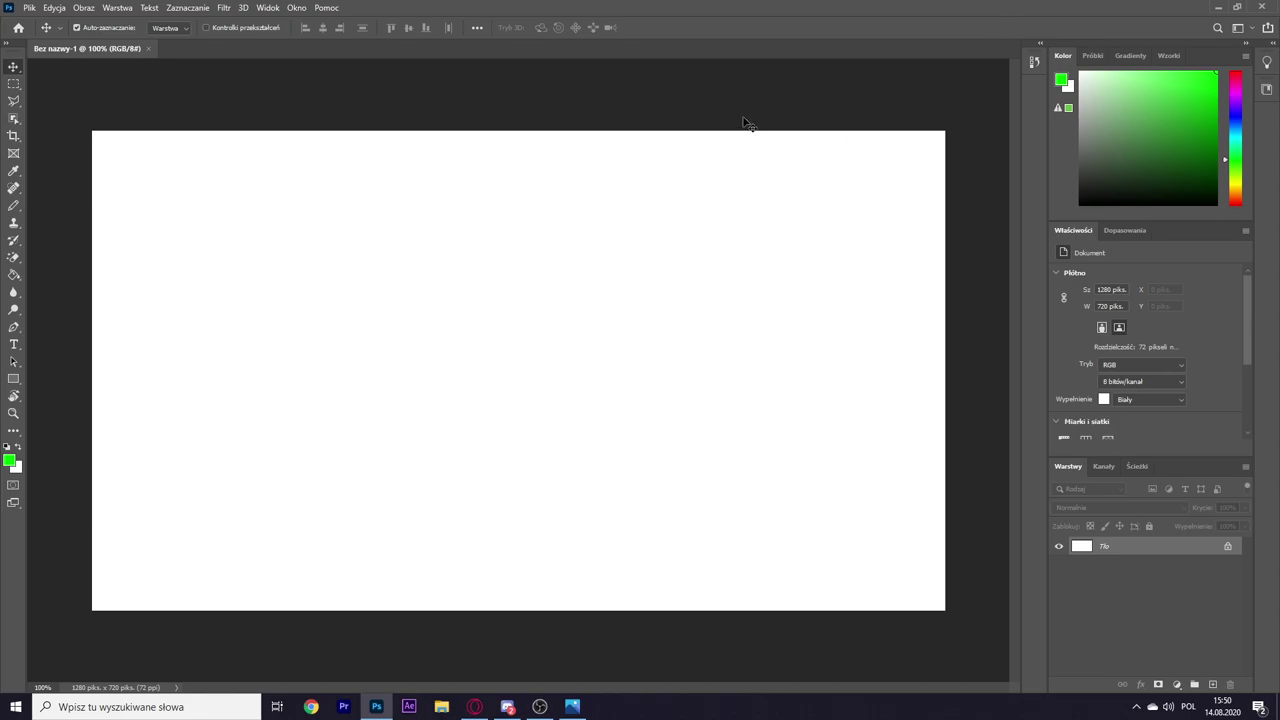
Step: Paste the glitch triangle image and free-transform it to cover the whole canvas
key("ctrl+v")
left_click_drag(708, 338, 610, 316)
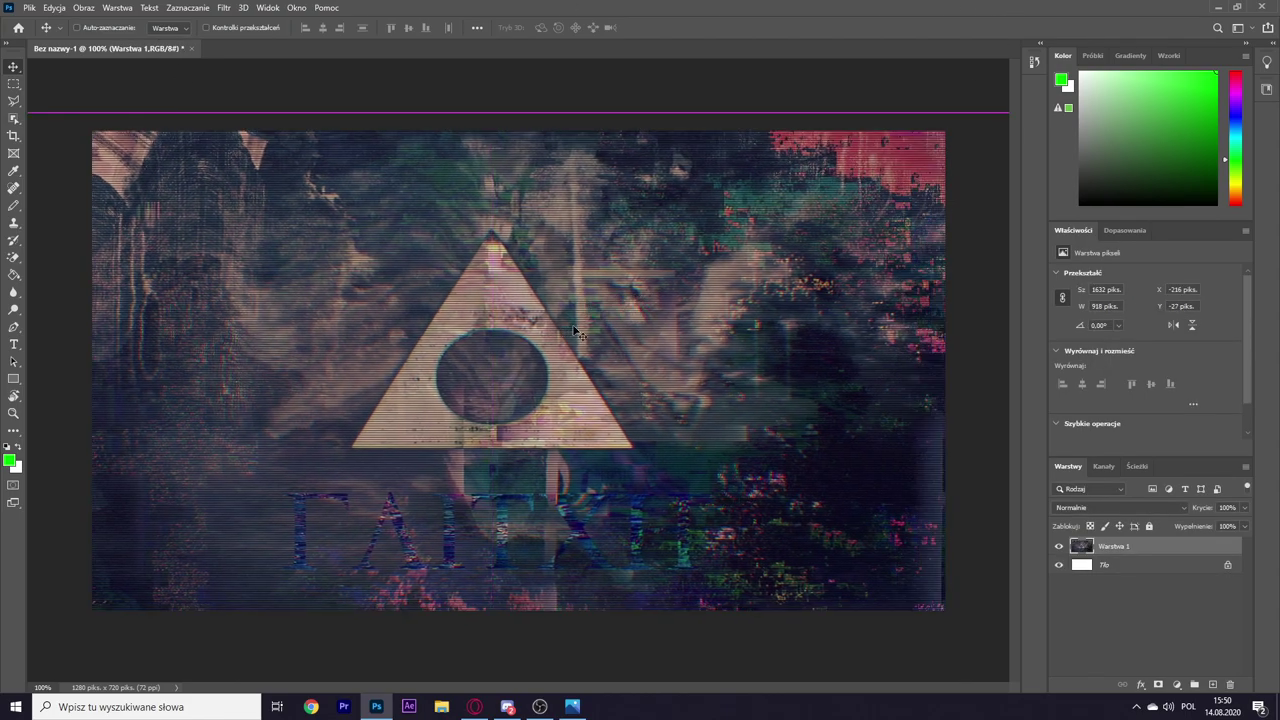
key("ctrl+t")
key("ctrl+0")
mouse_move(870, 194)
left_mouse_down()
mouse_move(785, 258)
mouse_move(810, 208)
left_mouse_up()
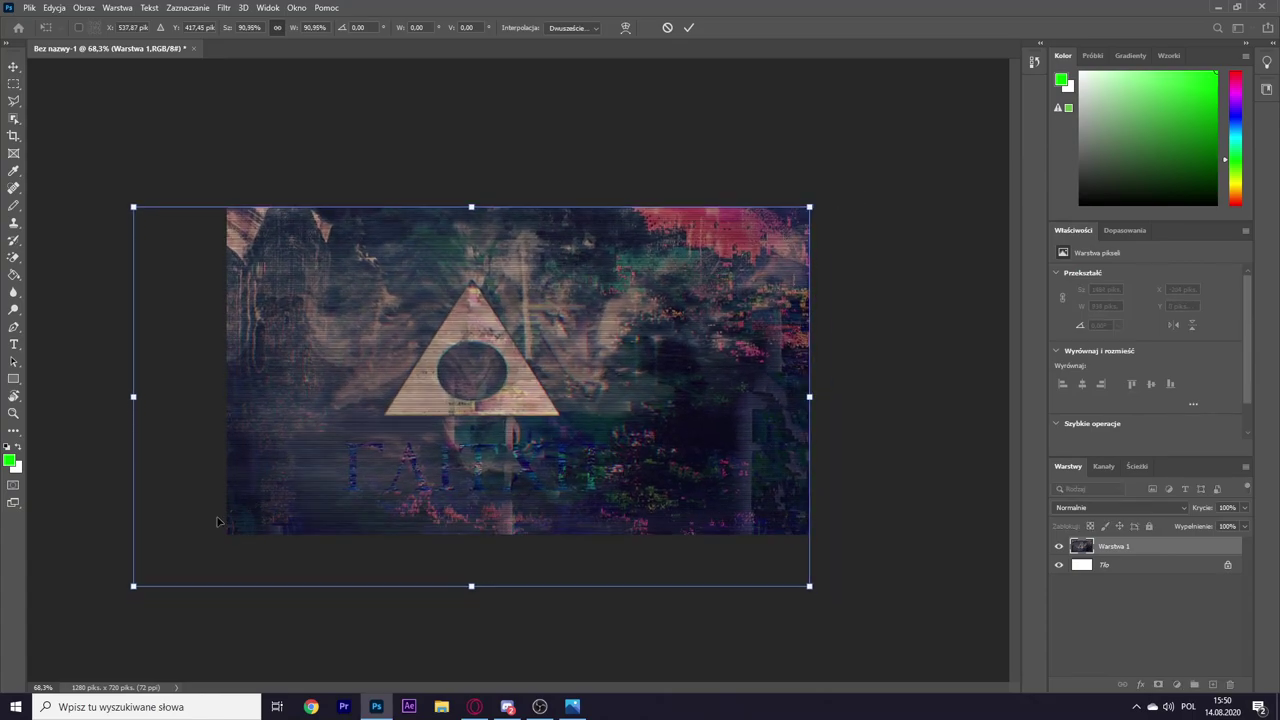
left_click_drag(133, 588, 224, 535)
key("Return")
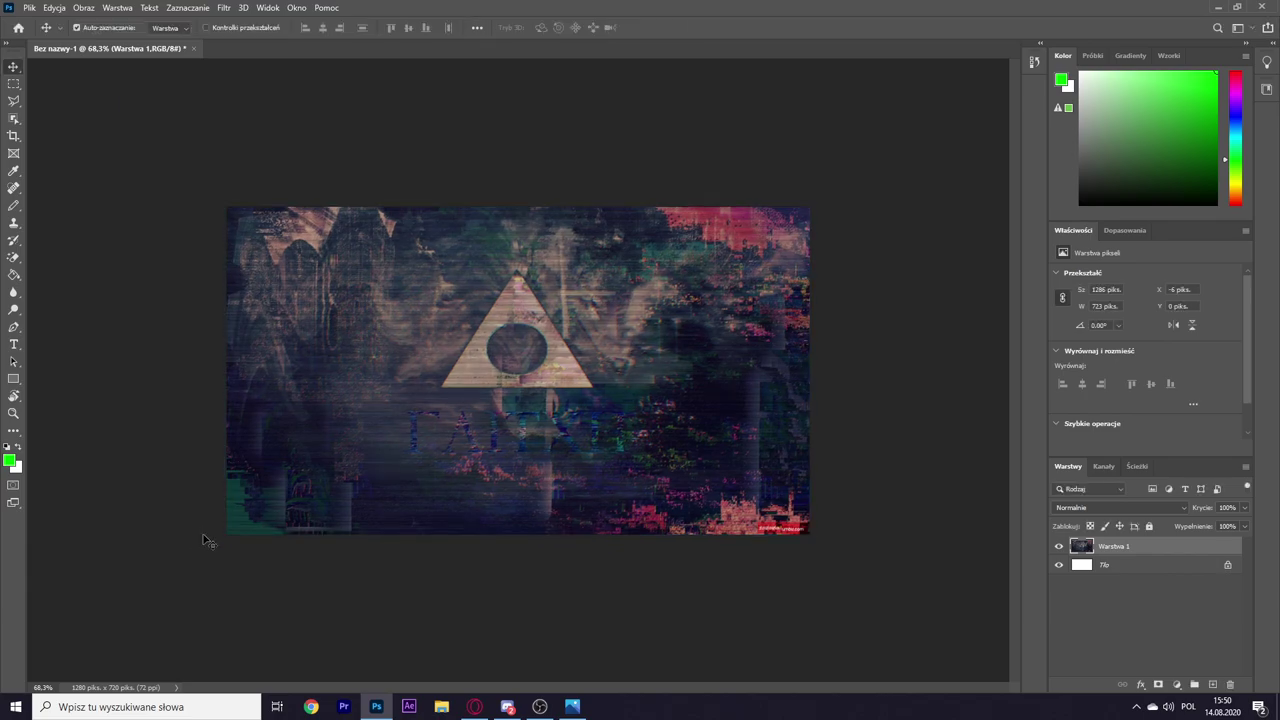
key("ctrl+0")
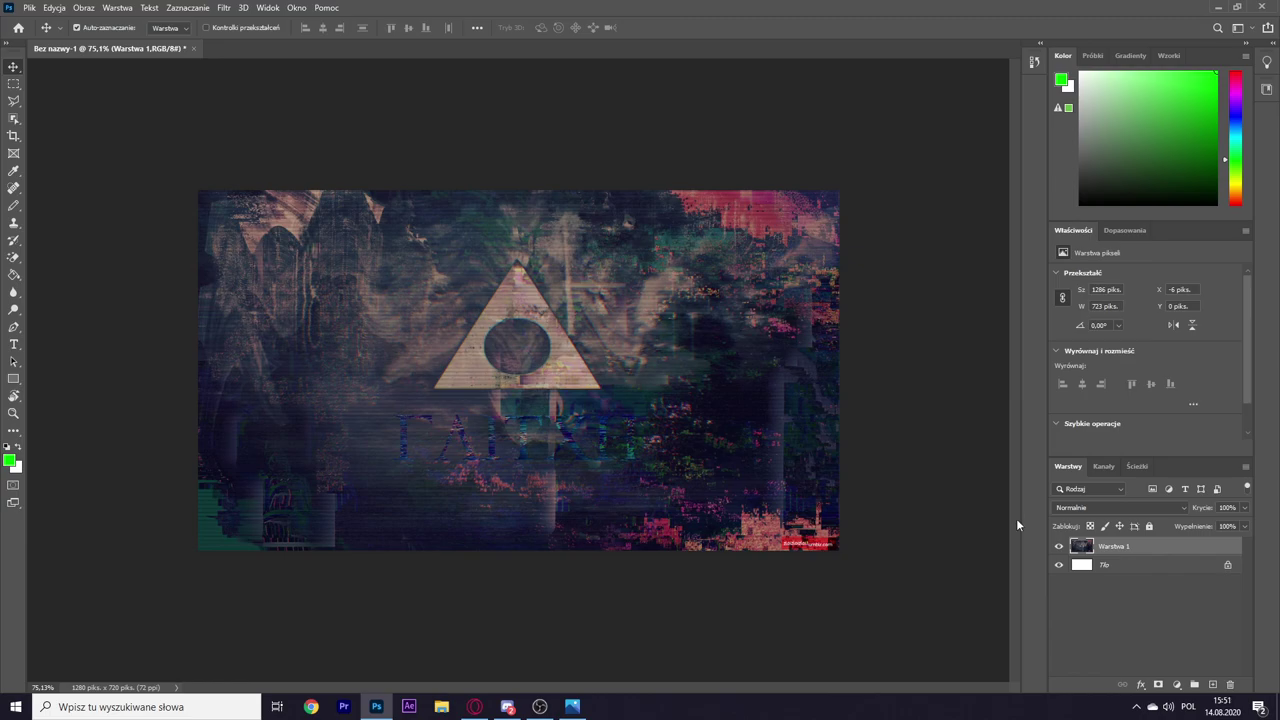
Step: Unlock the Tło background layer and add a new layer above it
left_click(1110, 570)
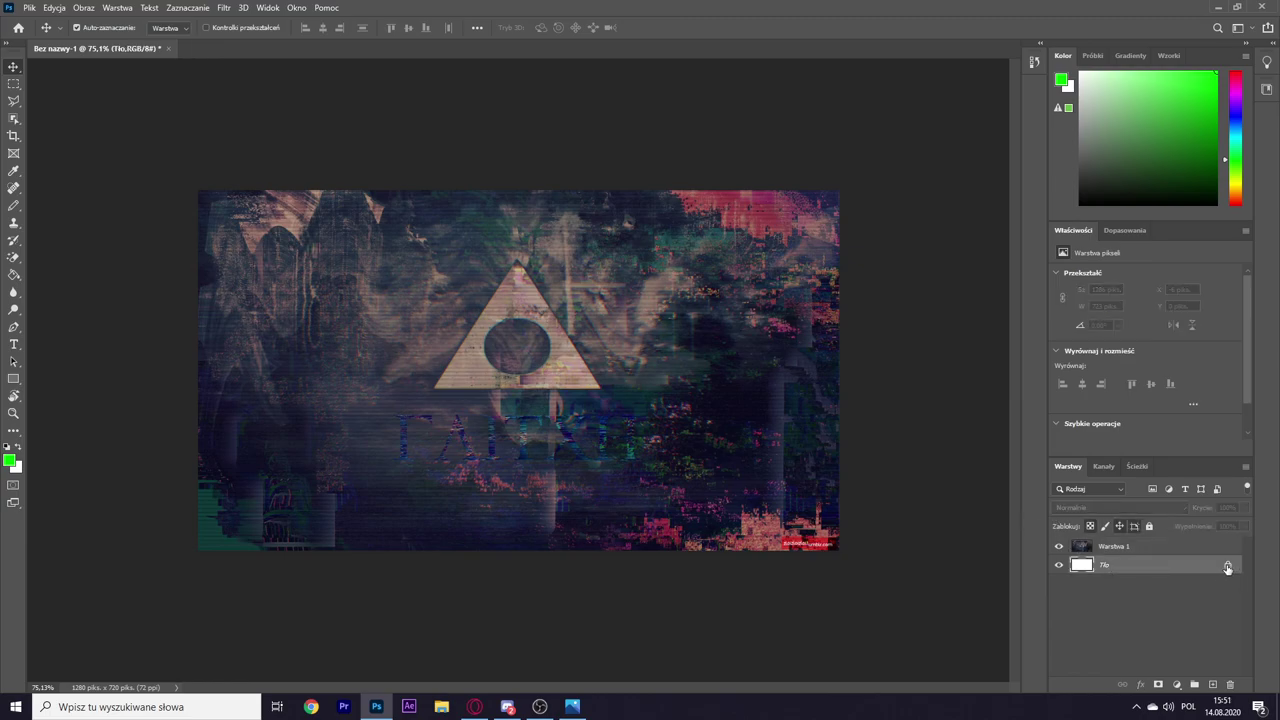
left_click(1228, 566)
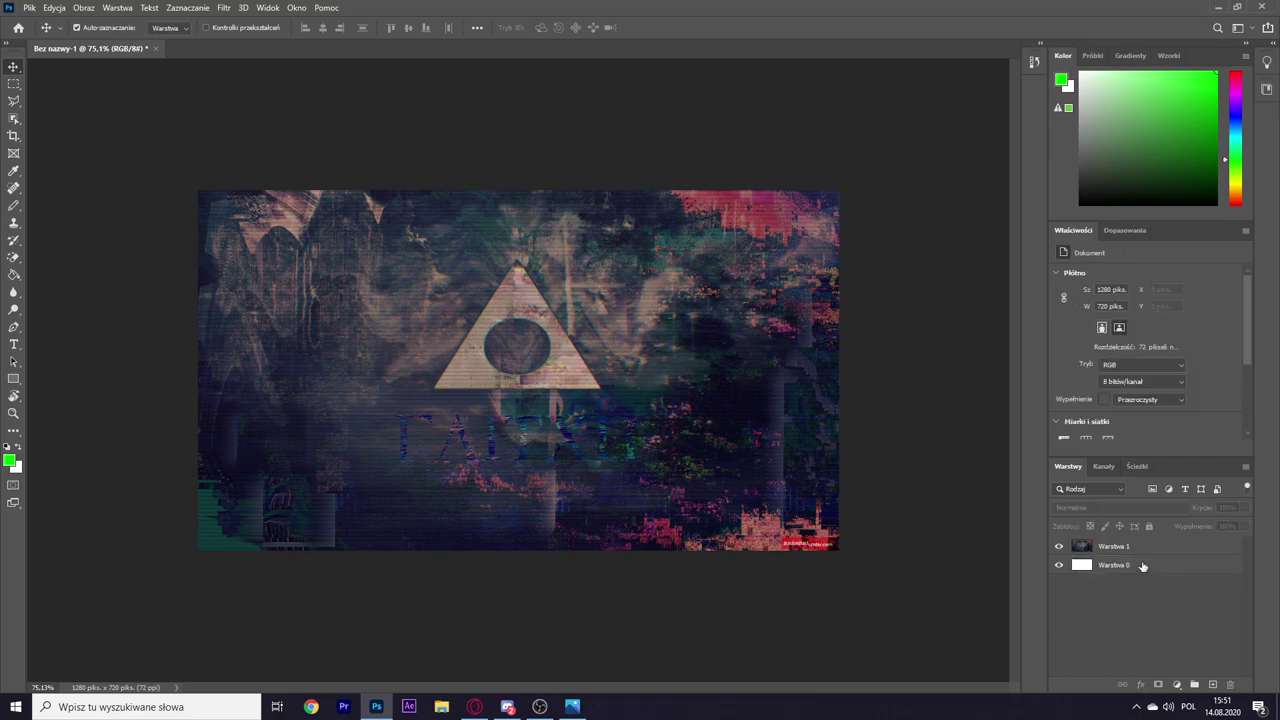
key("ctrl+j")
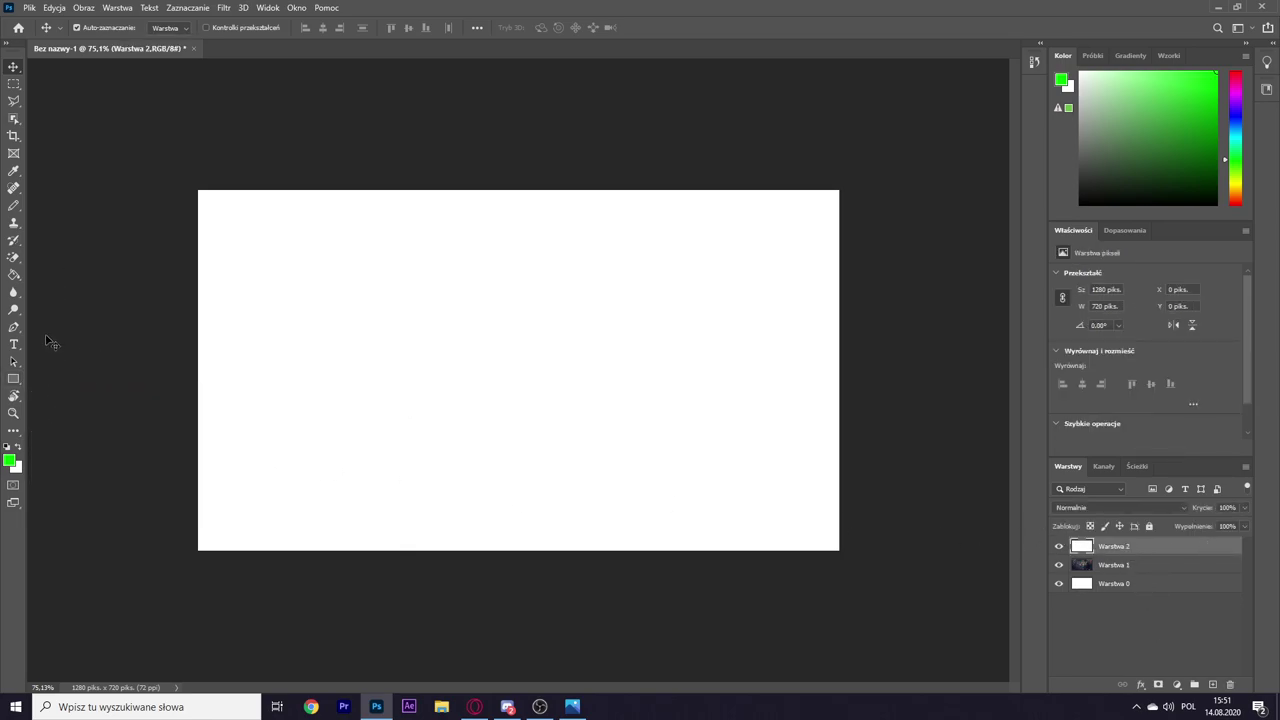
Step: Fill the new layer with solid bright green using the Paint Bucket
left_click(19, 278)
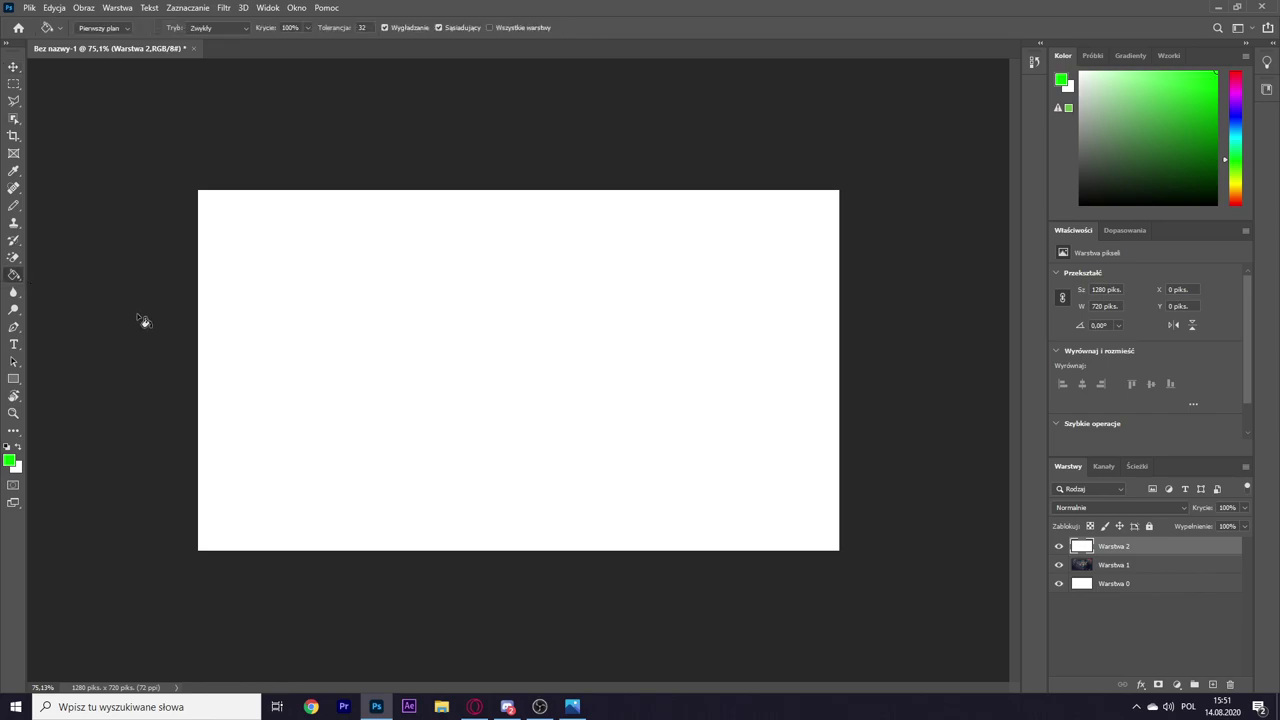
right_click(14, 276)
left_click(80, 273)
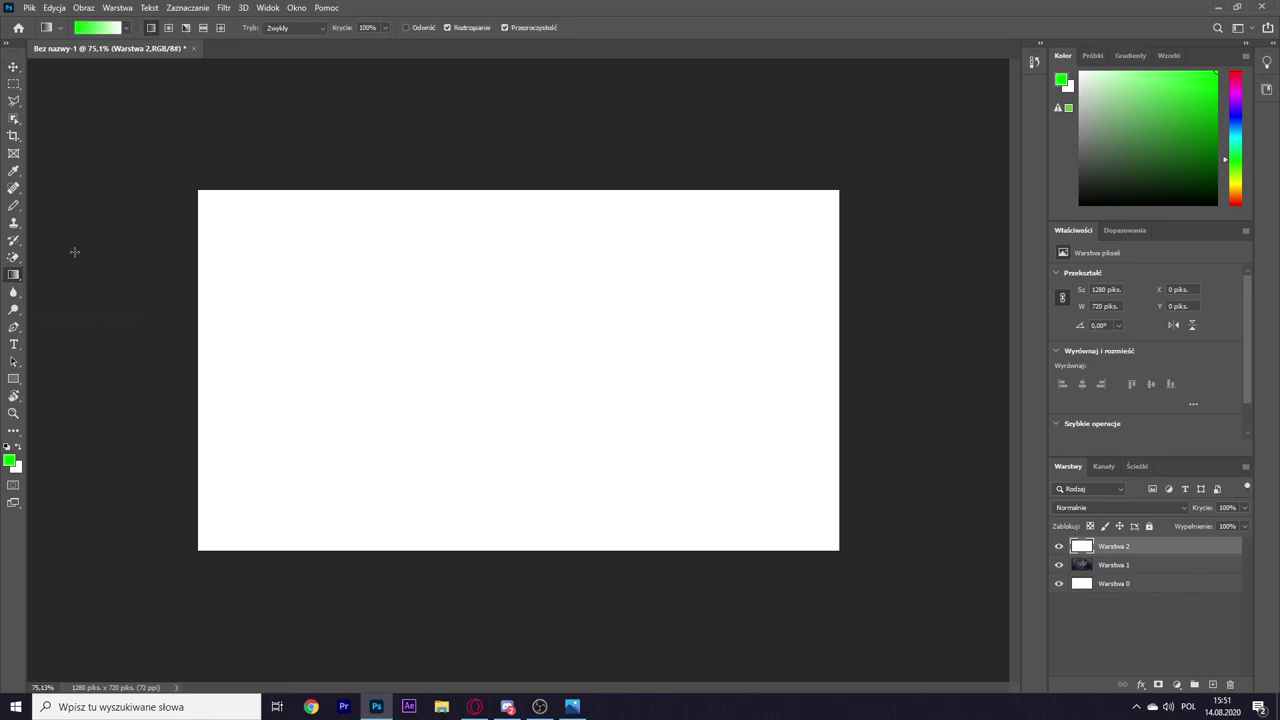
right_click(14, 276)
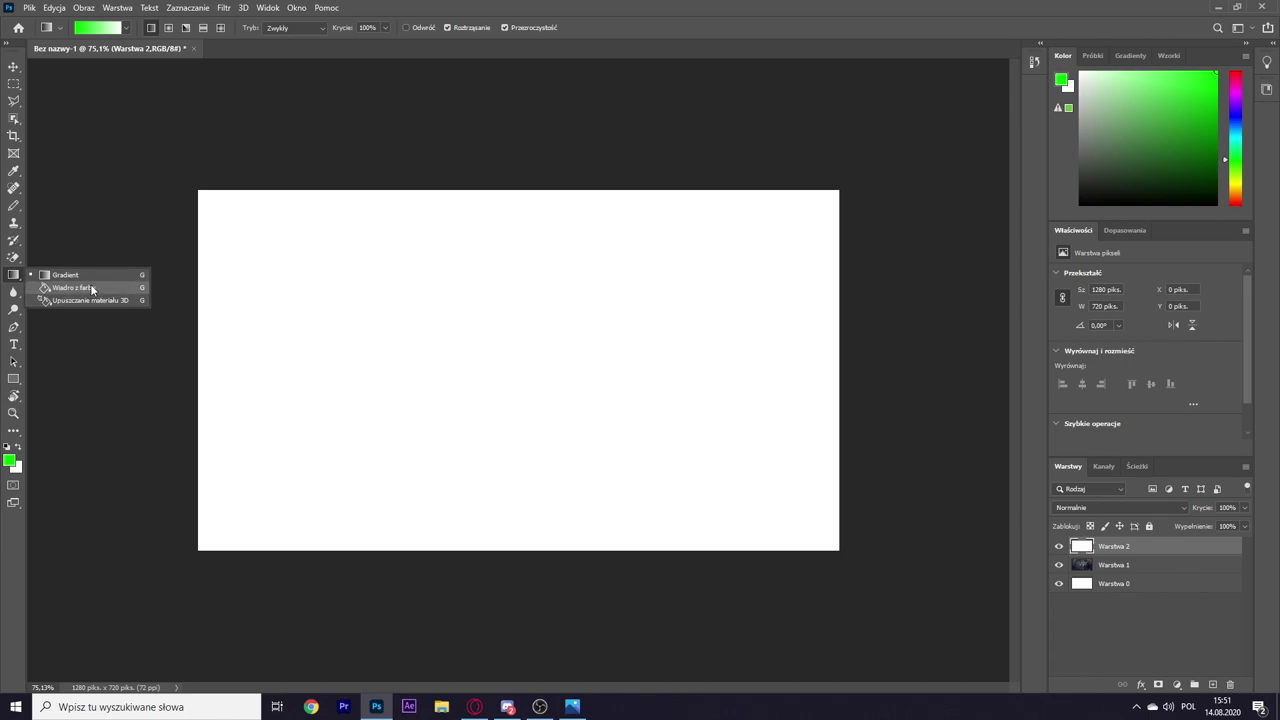
left_click(92, 289)
left_click(10, 460)
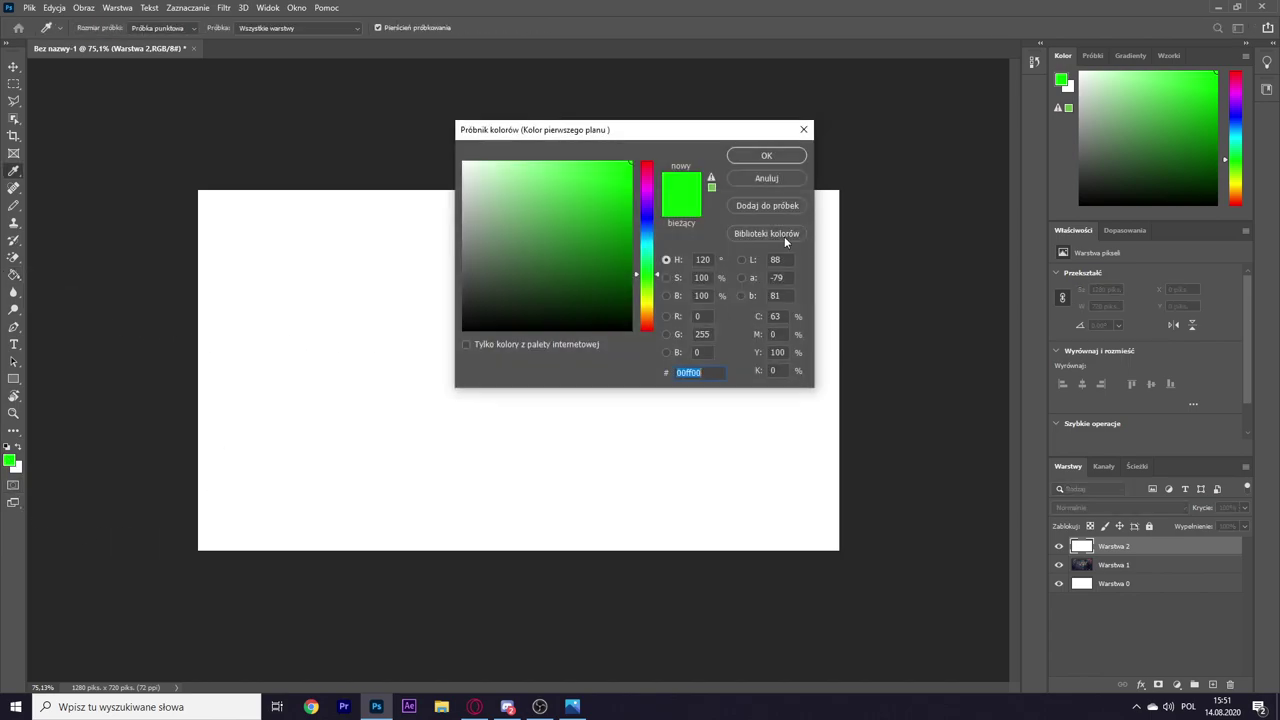
left_click(787, 157)
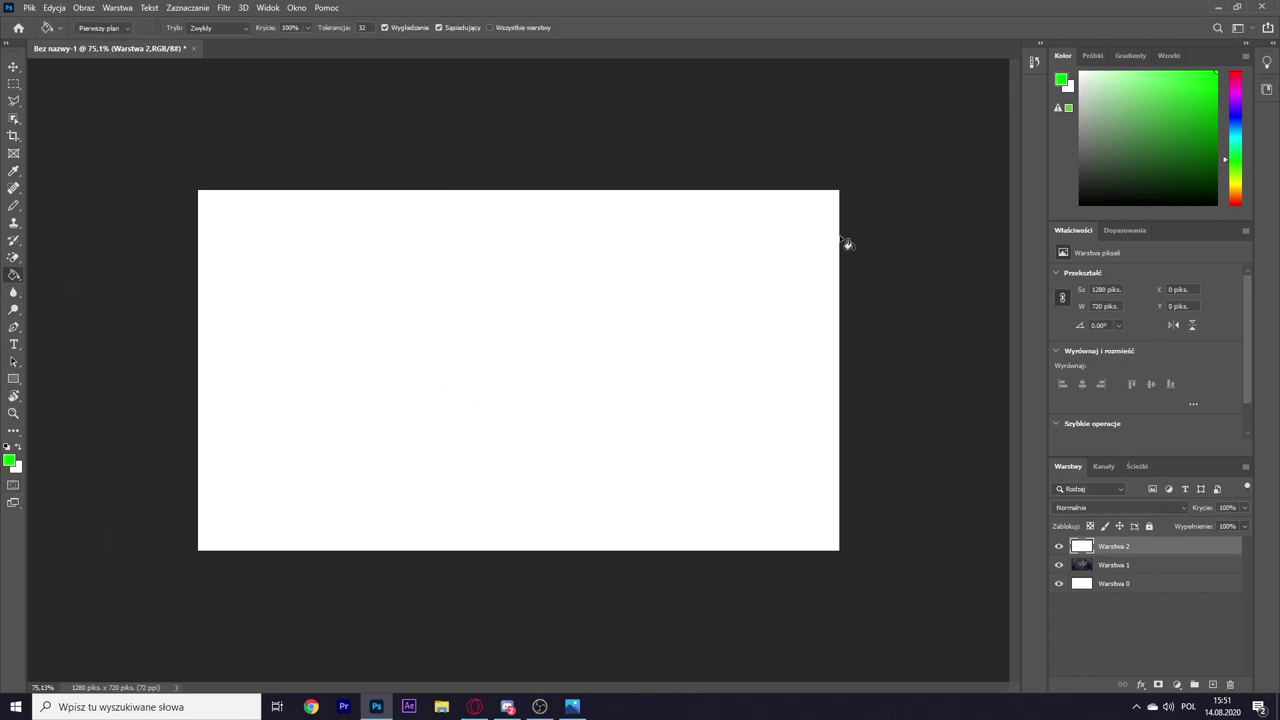
left_click(500, 347)
left_click(13, 66)
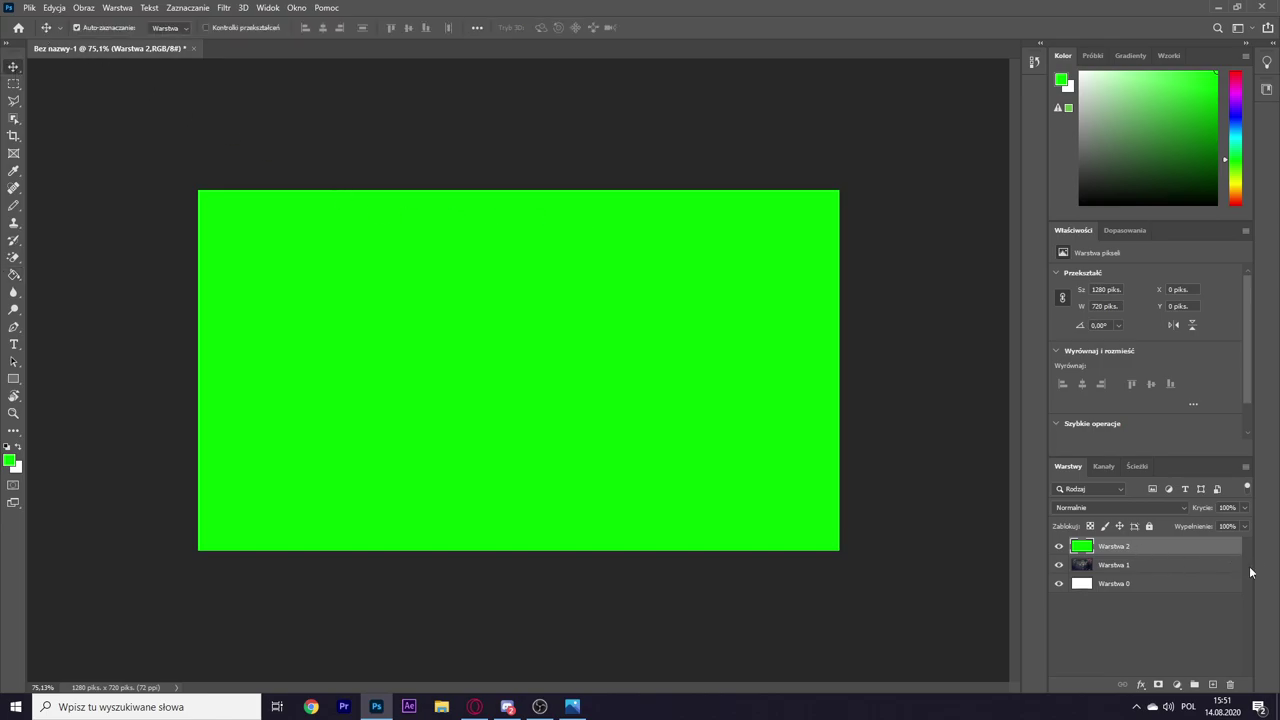
left_click(1074, 508)
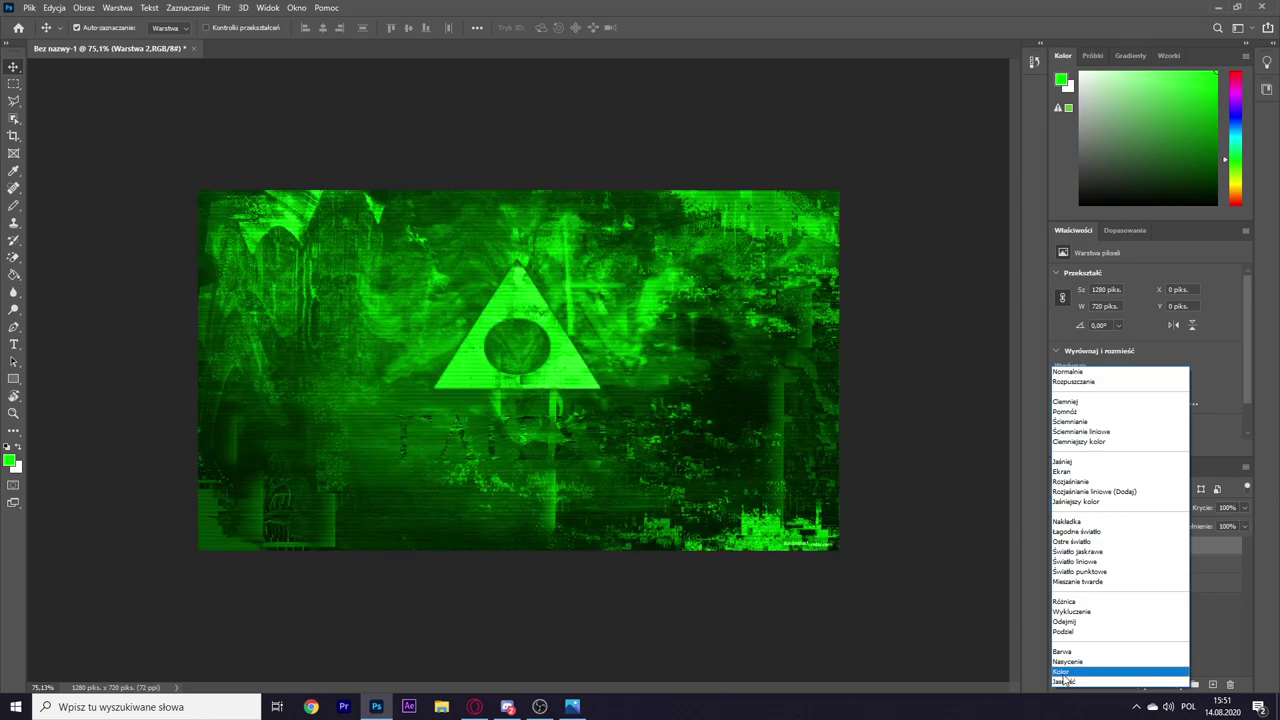
Step: Set Warstwa 2 to Kolor blending and toggle its visibility to compare
left_click(1063, 672)
left_click(718, 645)
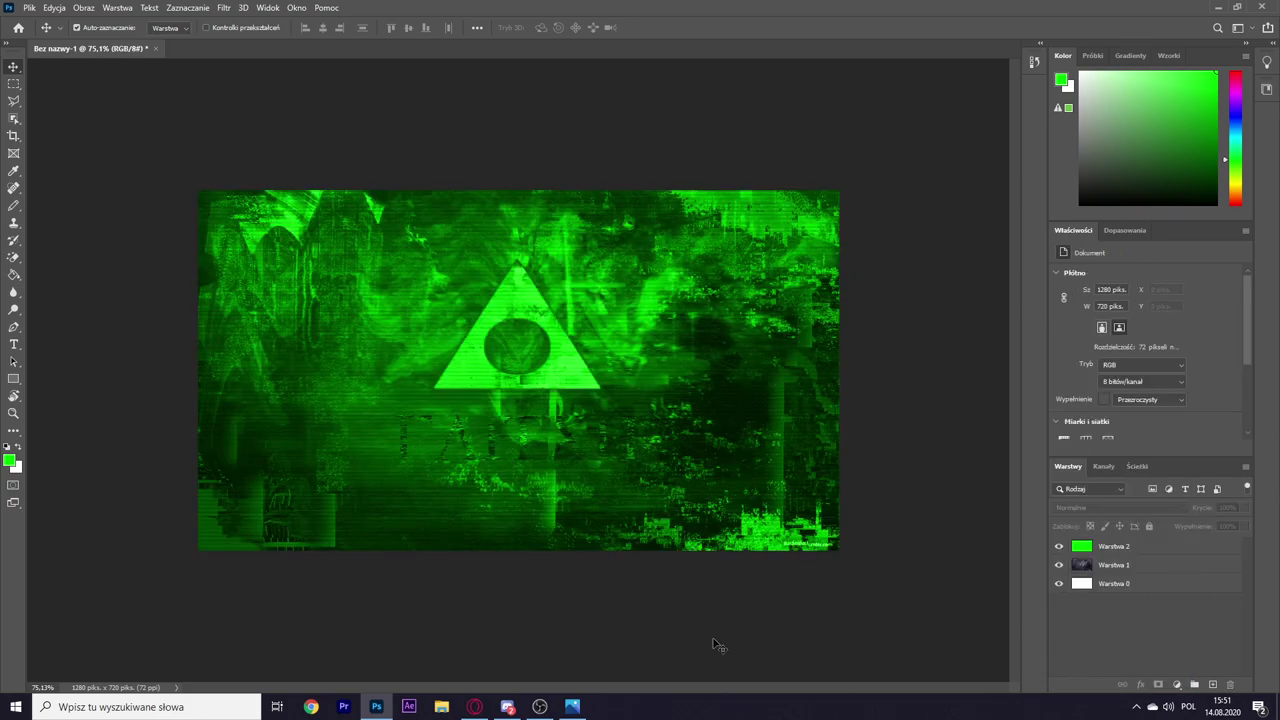
left_click(1118, 547)
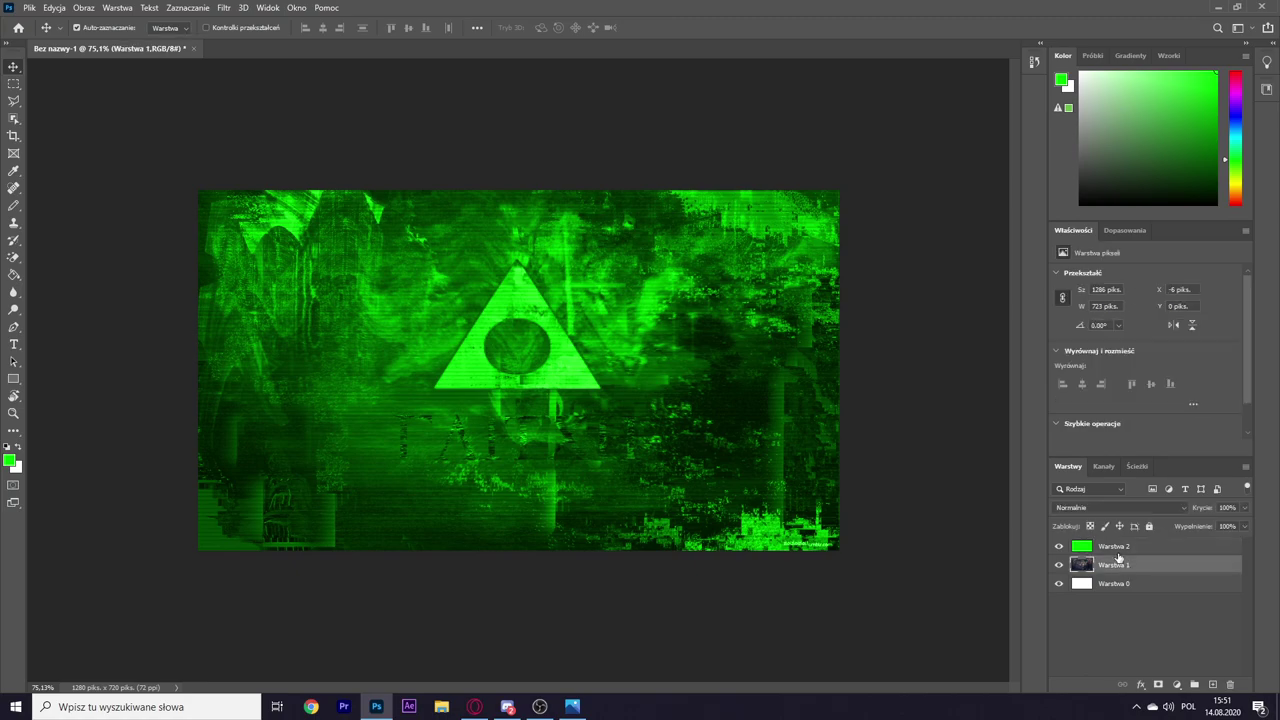
left_click(1059, 547)
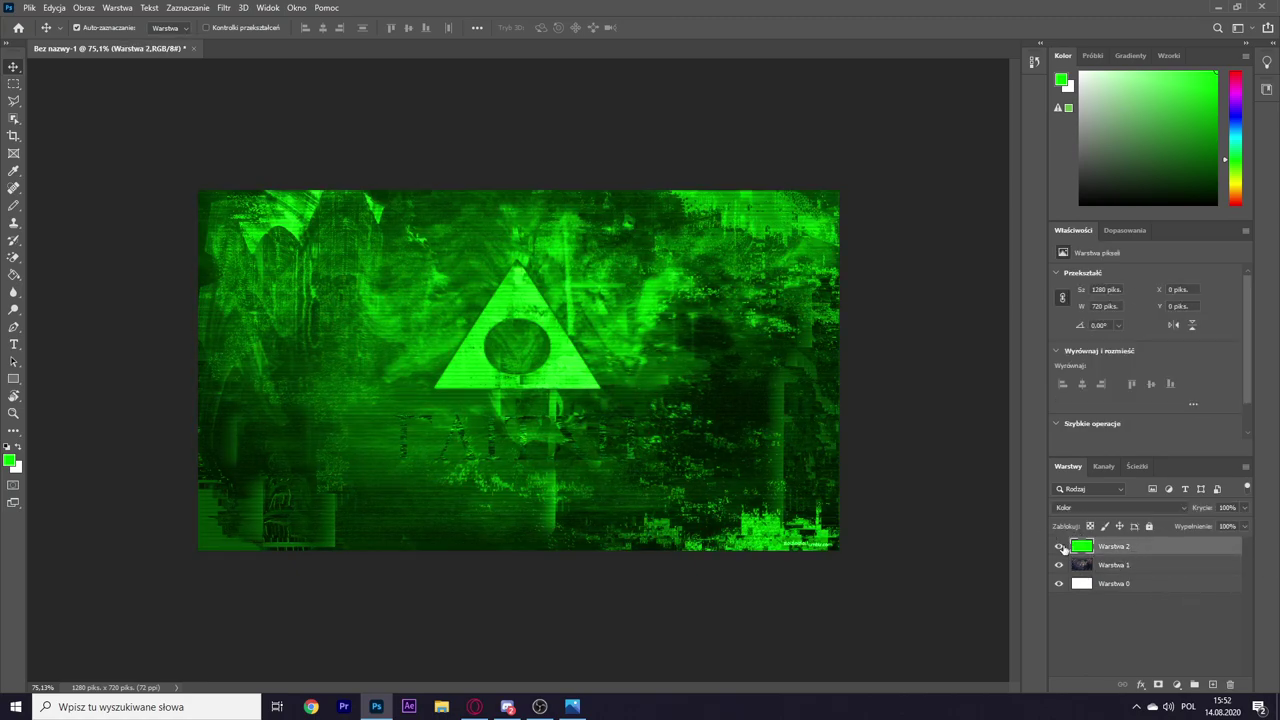
left_click(1059, 547)
Step: Hide the green layer and add a Brightness/Contrast adjustment with Brightness 85, Contrast 43
left_click(1121, 230)
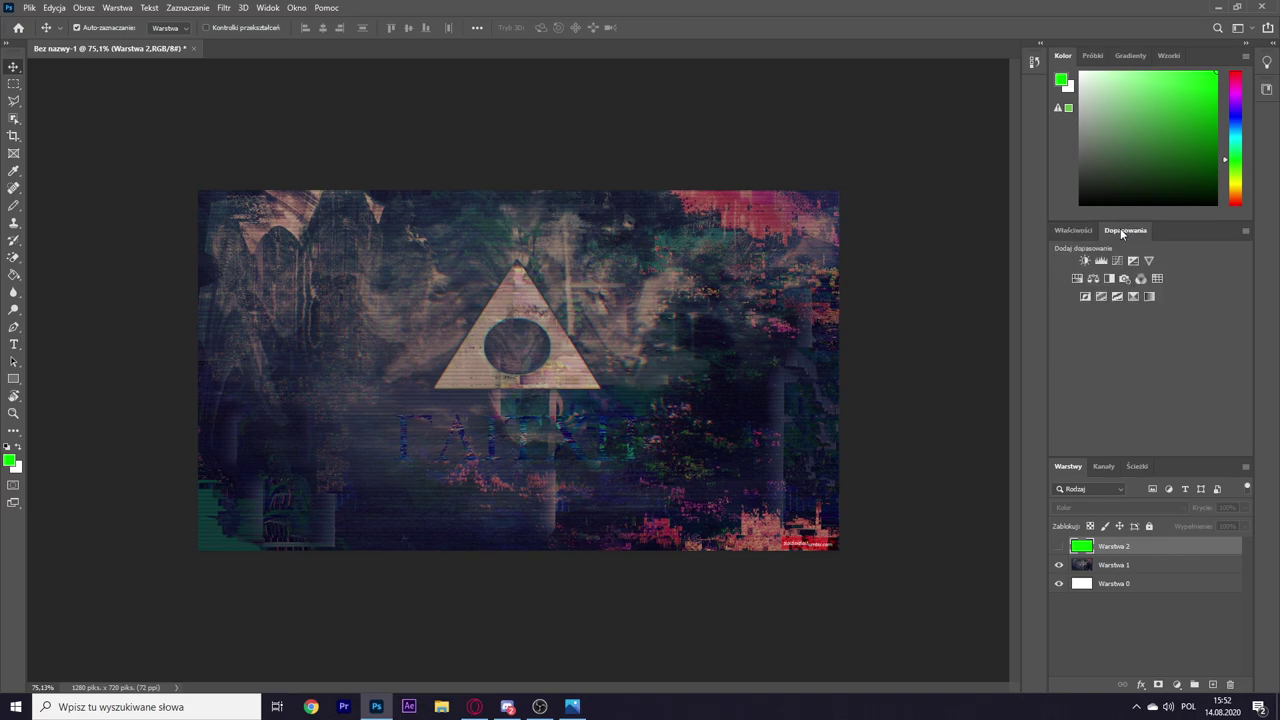
left_click(1087, 260)
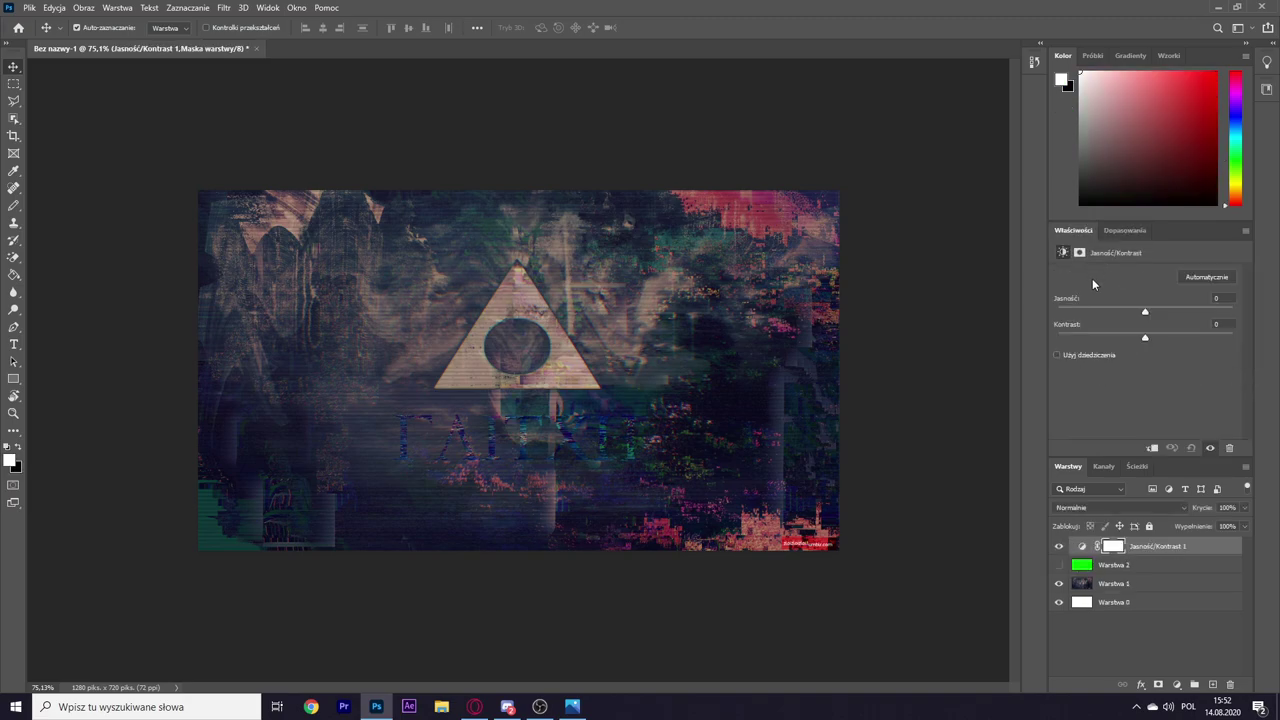
left_click_drag(1145, 310, 1194, 311)
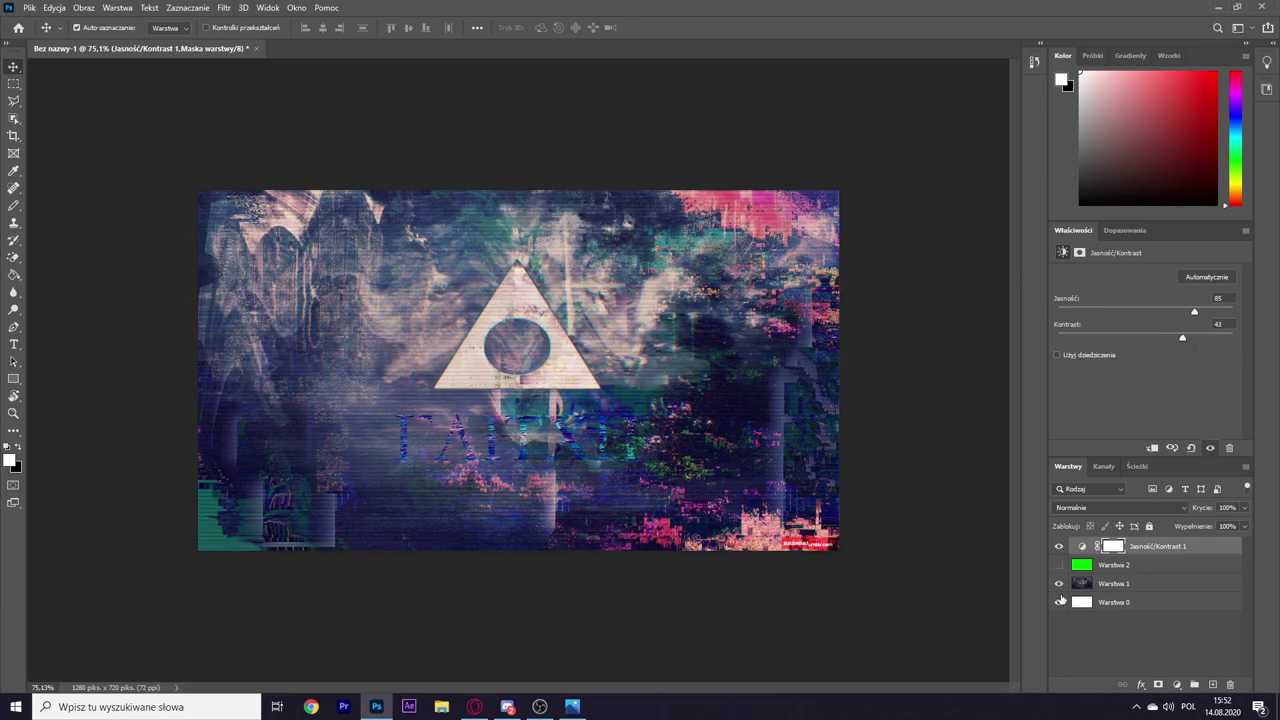
left_click(1065, 630)
left_click(1110, 584)
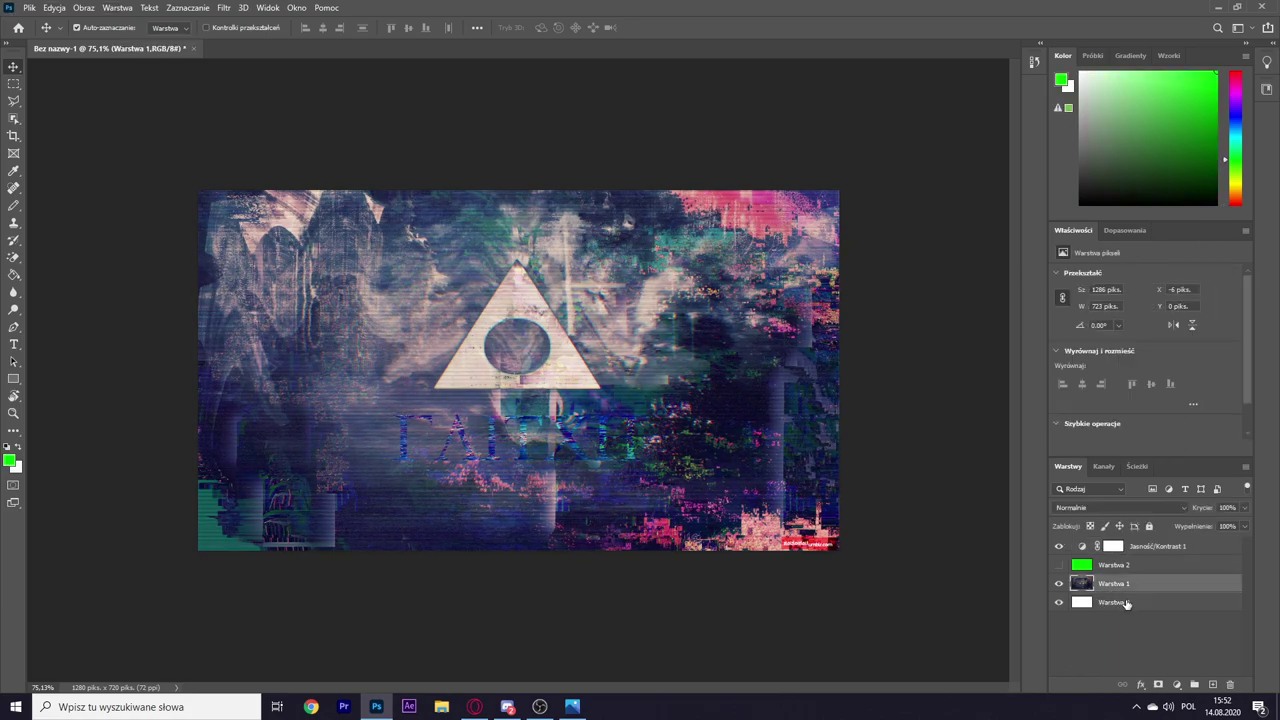
left_click(224, 8)
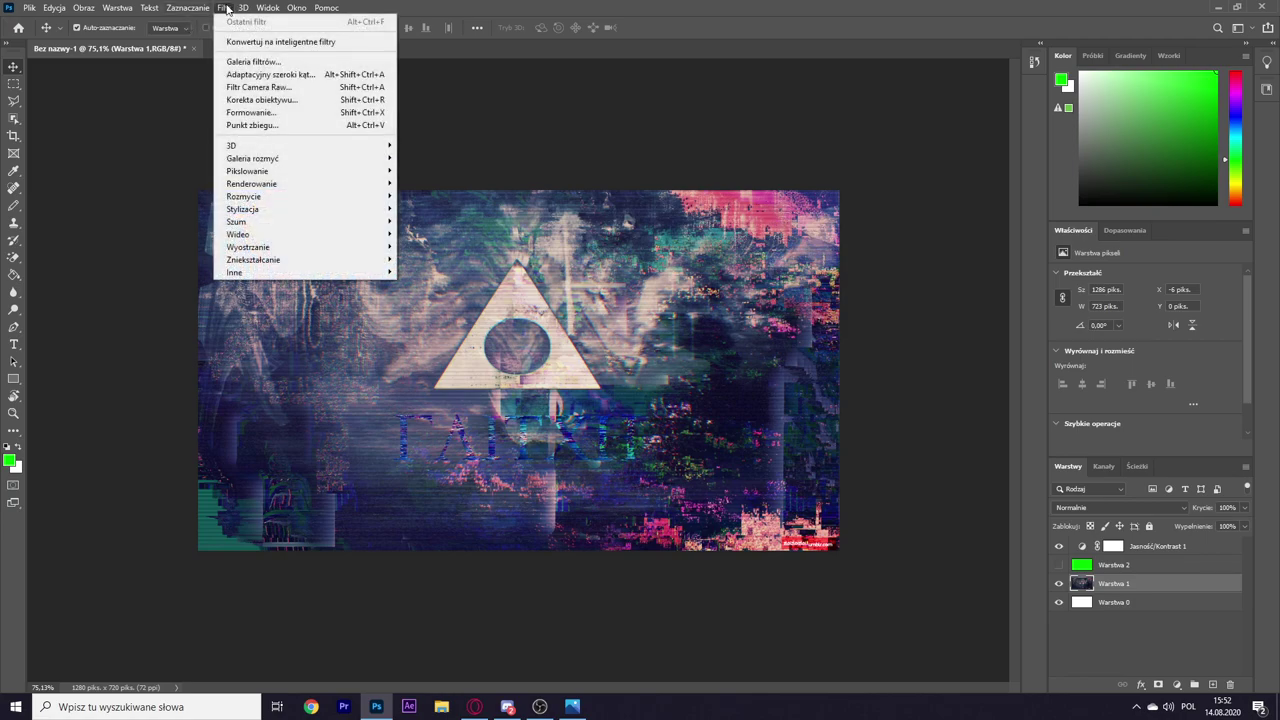
Step: Apply Camera Raw to Warstwa 1: tint 0, Saturation +100, more clarity and dehaze, Blacks +10
left_click(242, 89)
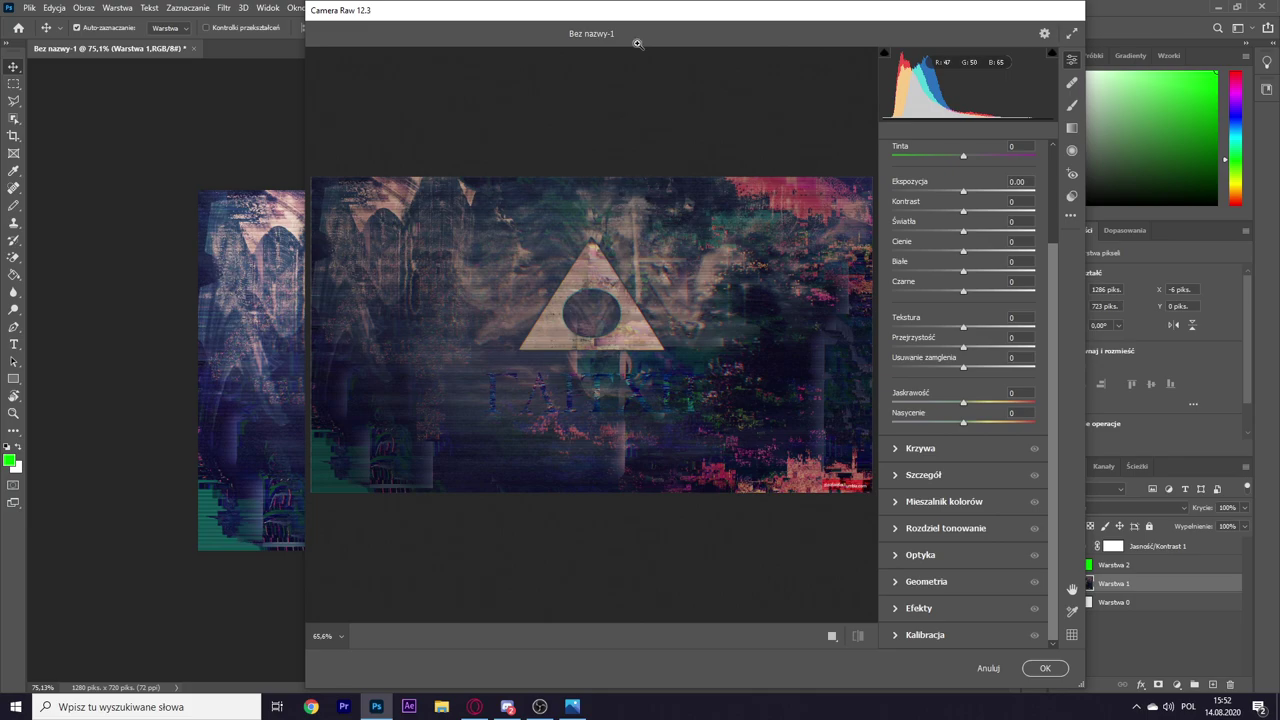
mouse_move(965, 157)
left_mouse_down()
mouse_move(997, 158)
mouse_move(767, 163)
left_mouse_up()
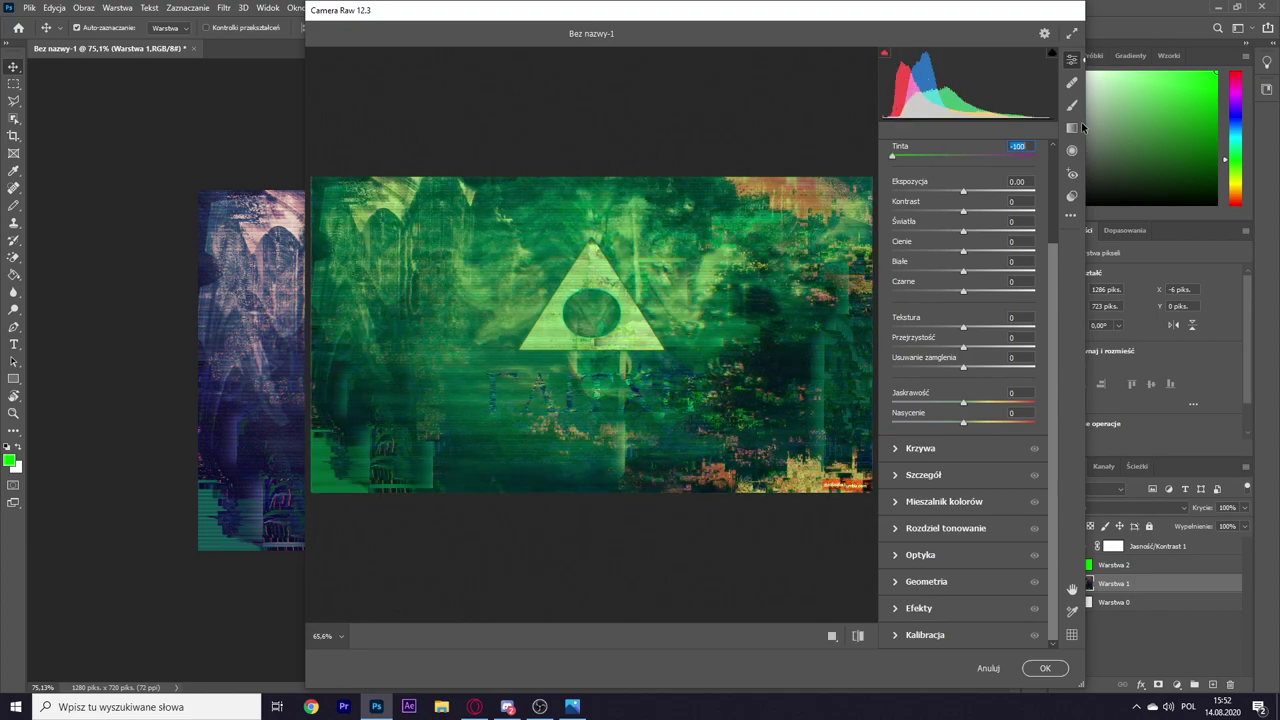
type("0")
key("Return")
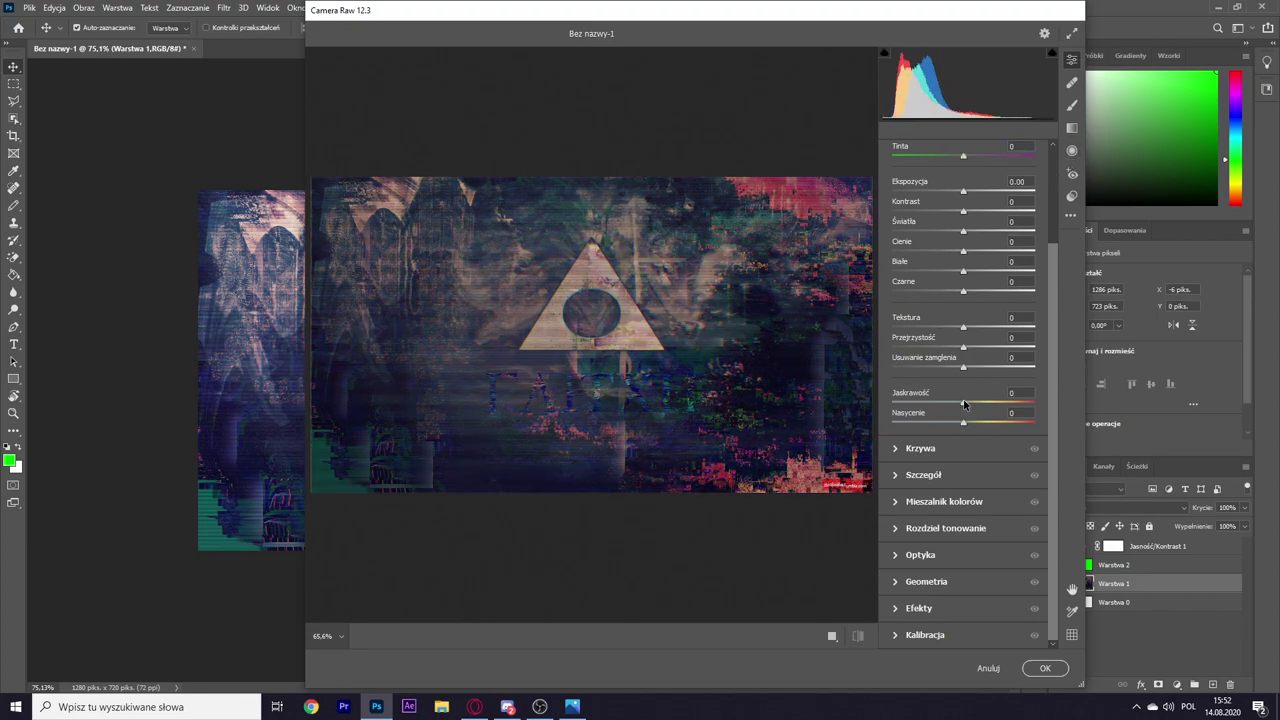
left_click_drag(965, 403, 1048, 425)
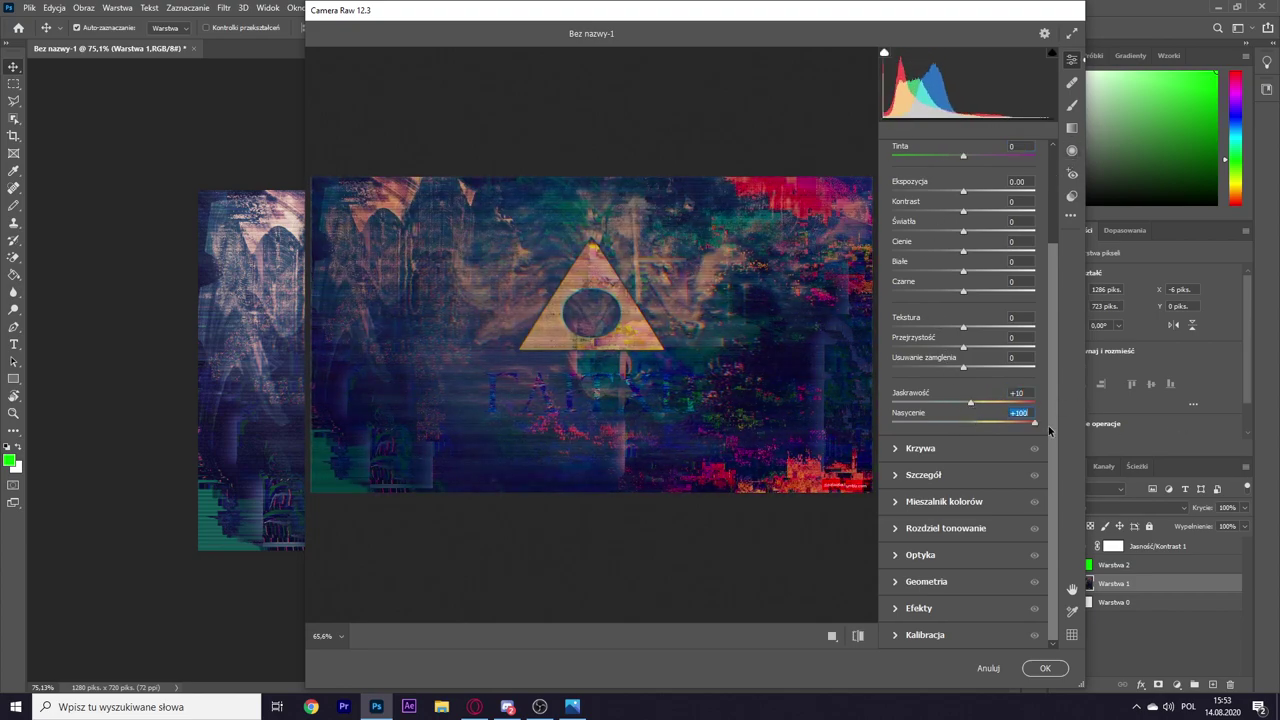
mouse_move(965, 368)
left_mouse_down()
mouse_move(1015, 368)
mouse_move(1020, 347)
mouse_move(1102, 333)
mouse_move(964, 331)
mouse_move(985, 330)
left_mouse_up()
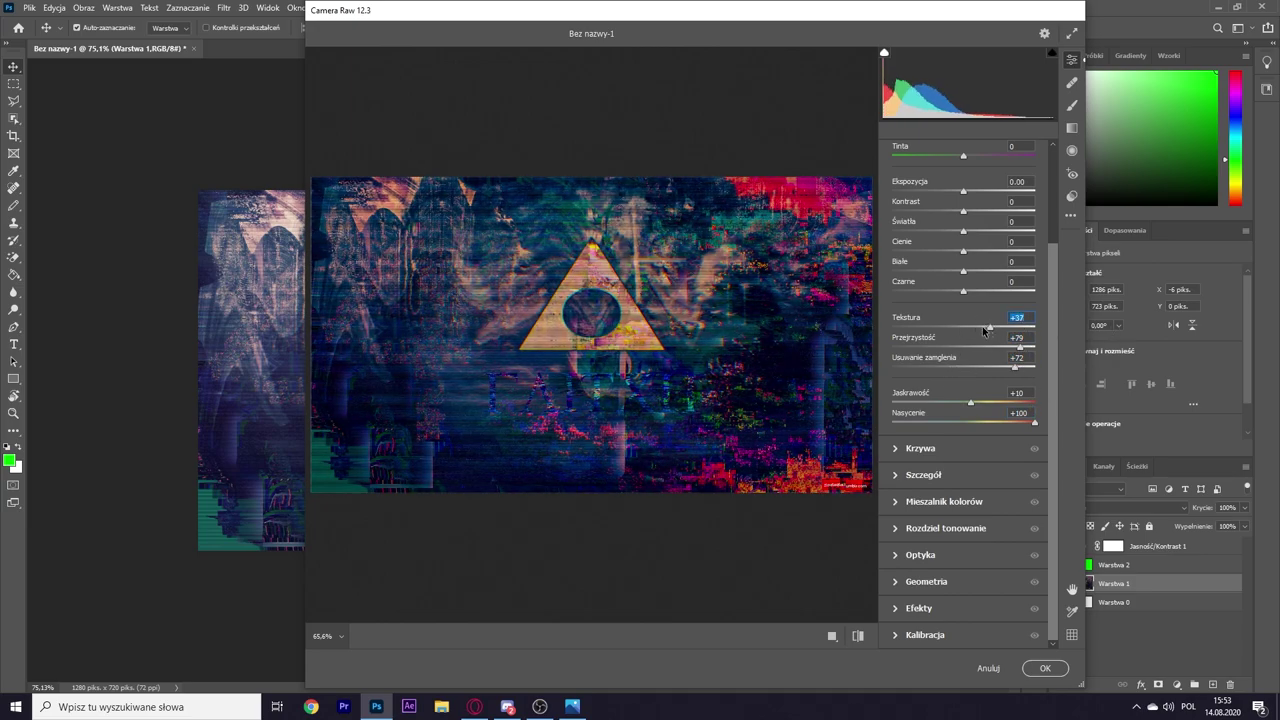
left_click(1015, 281)
type("10")
left_click(1045, 668)
left_click(945, 465)
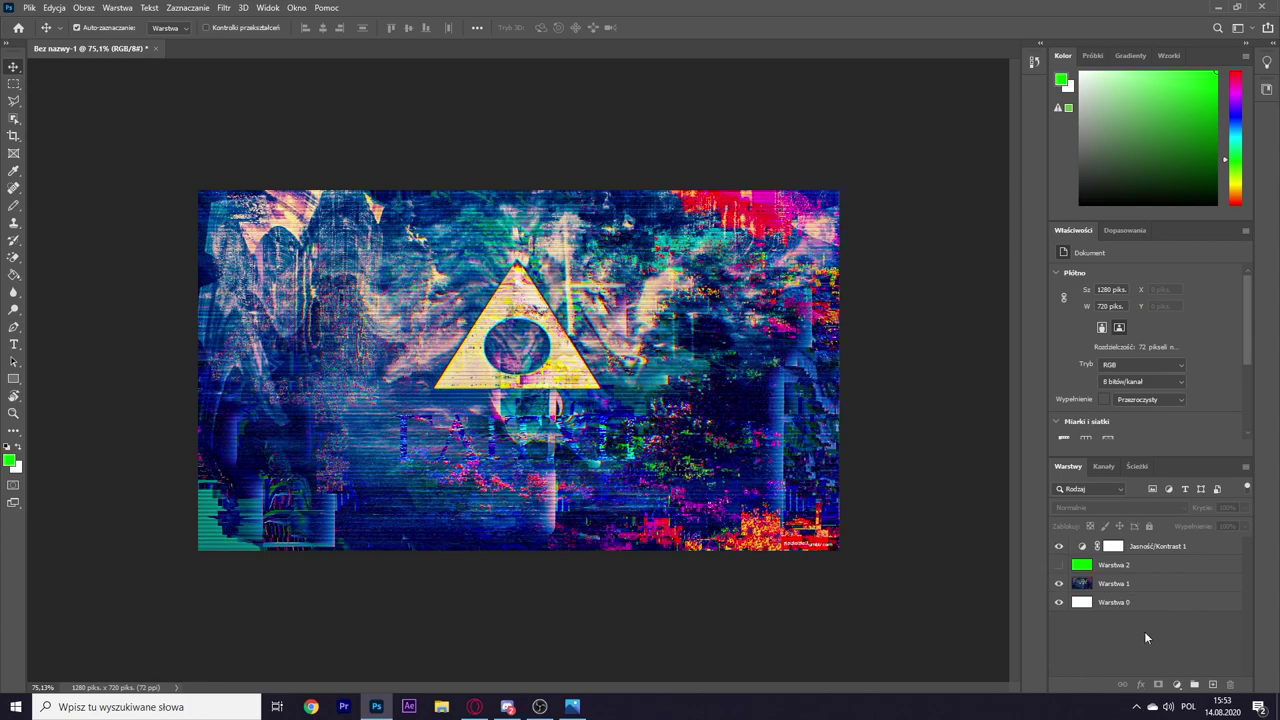
Step: Show the green layer again and compare it on and off over Warstwa 1
left_click(1059, 565)
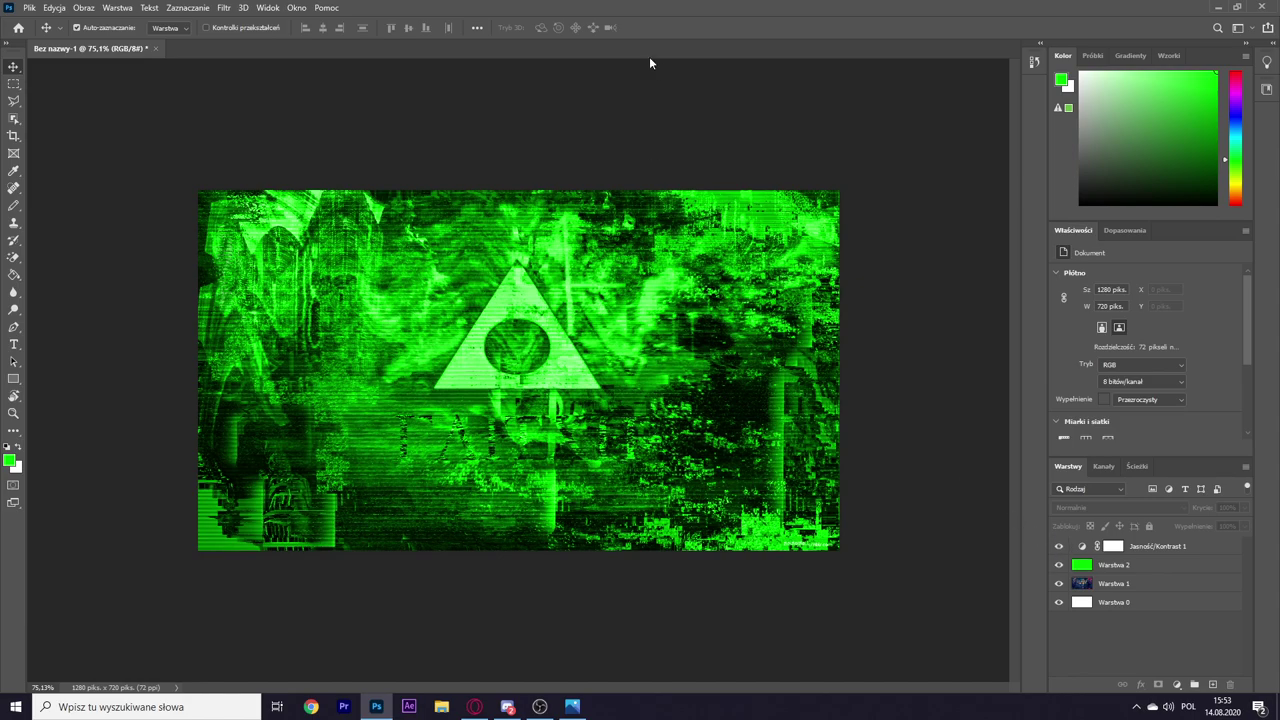
left_click(1108, 585)
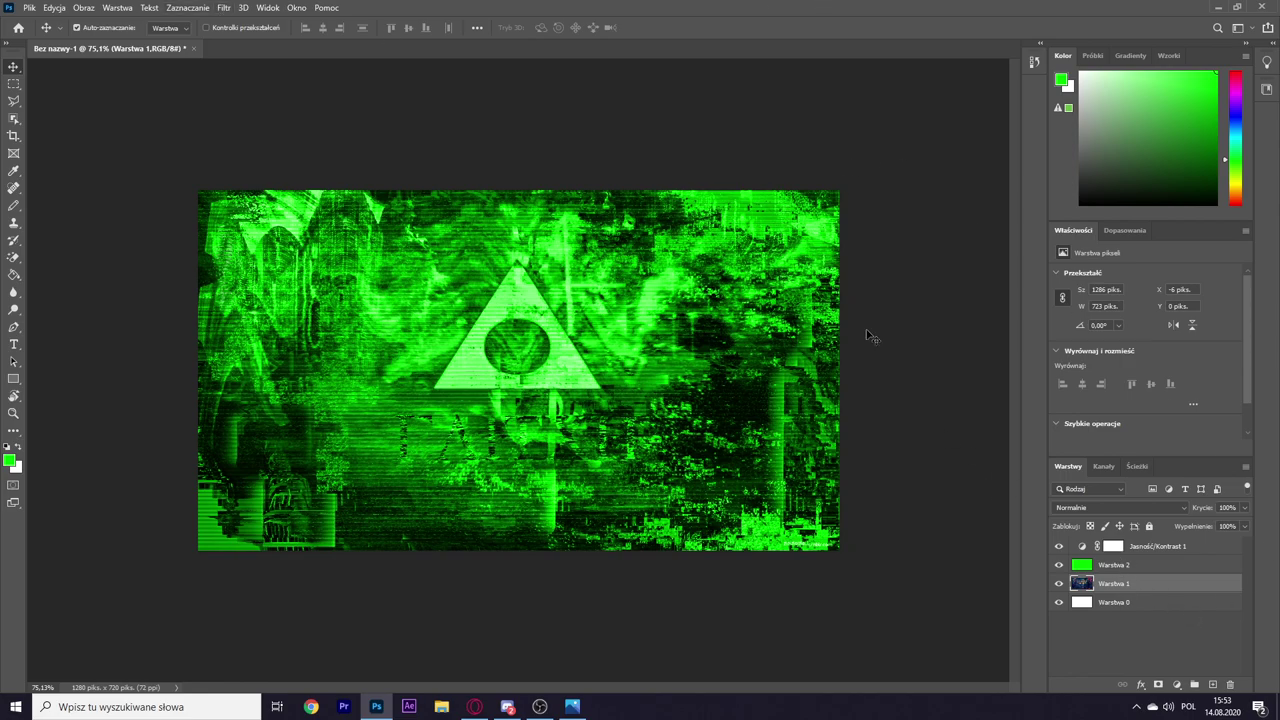
left_click(1059, 565)
left_click(1059, 584)
Step: Blur Warstwa 1 with a Gaussian Blur of about 5.4 pixels
left_click(222, 8)
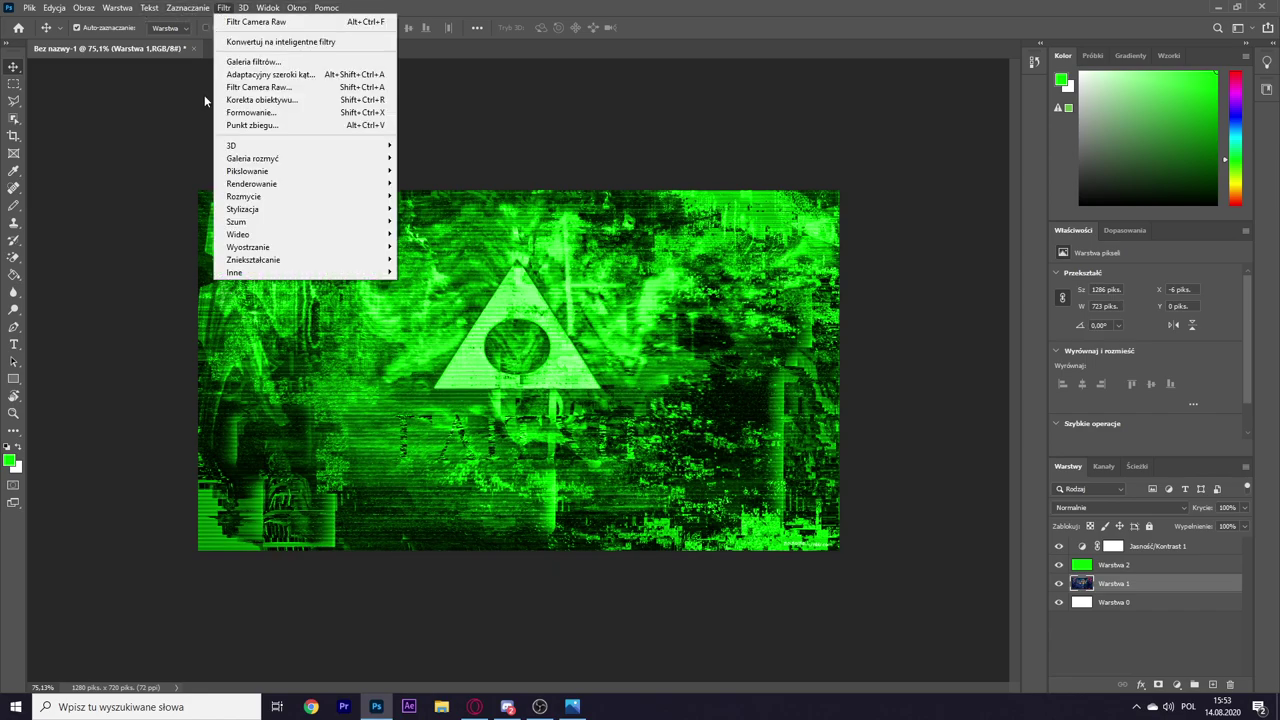
mouse_move(243, 196)
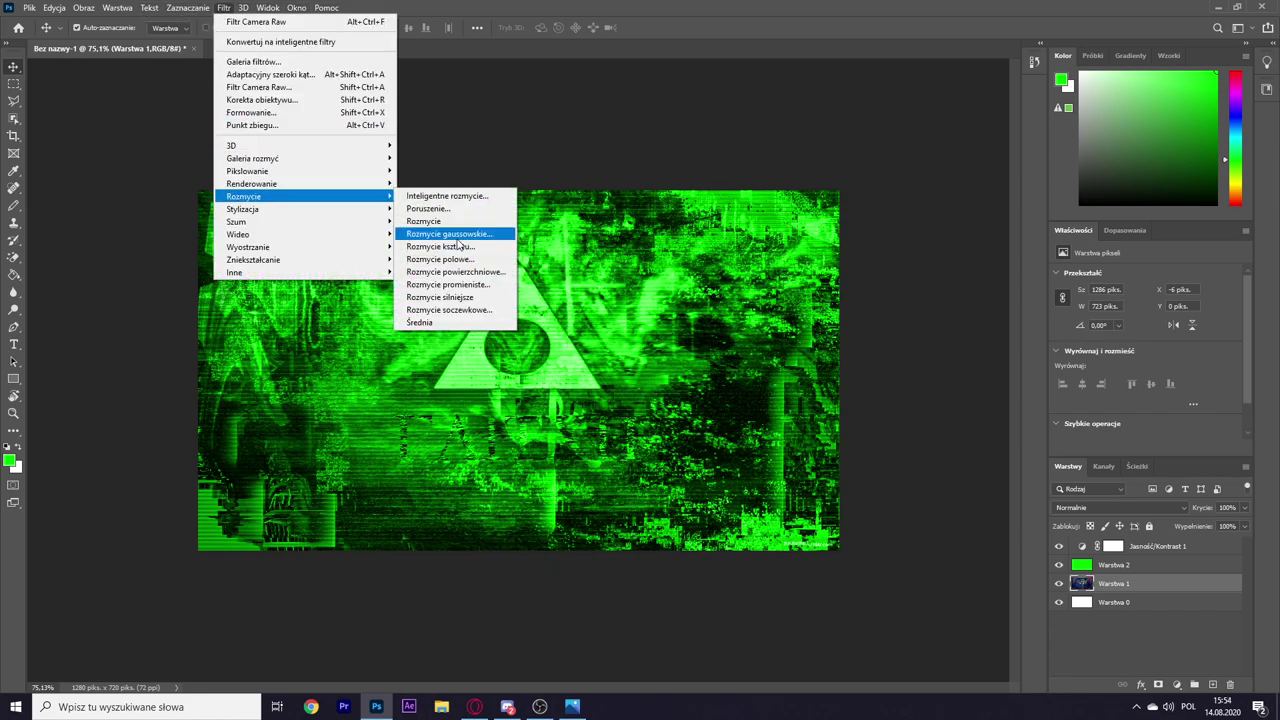
left_click(450, 233)
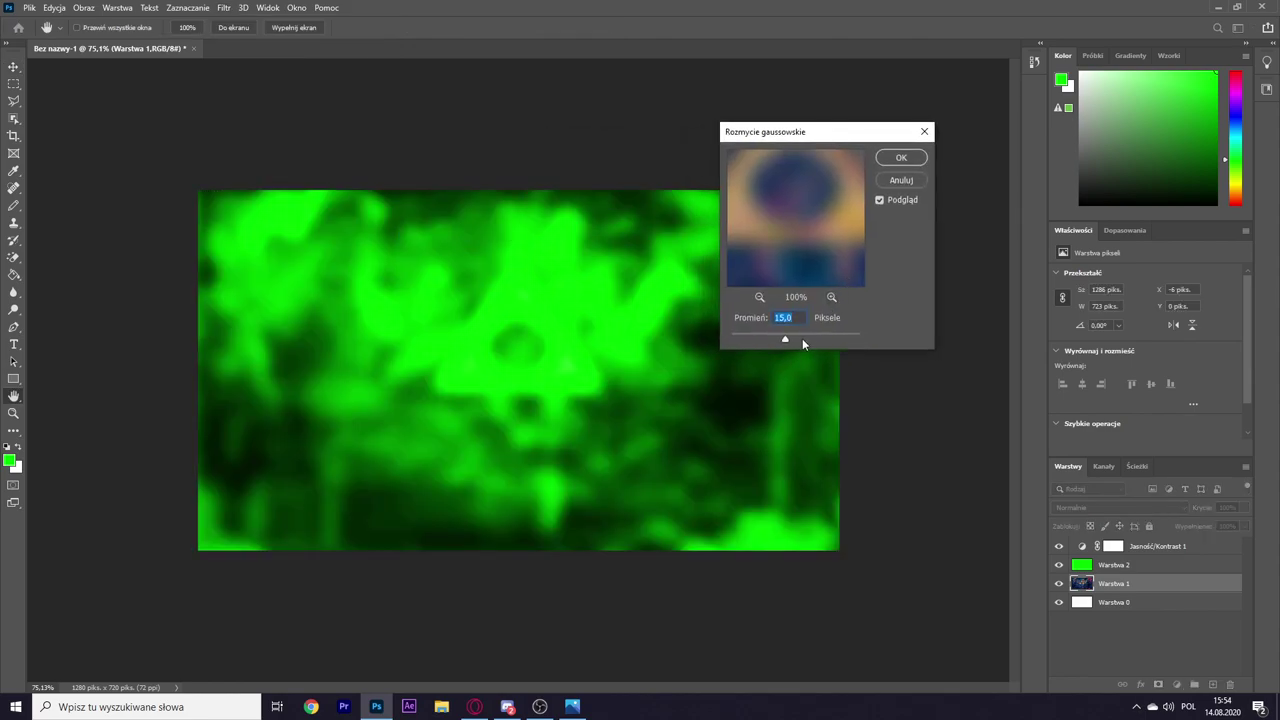
left_click_drag(752, 340, 767, 341)
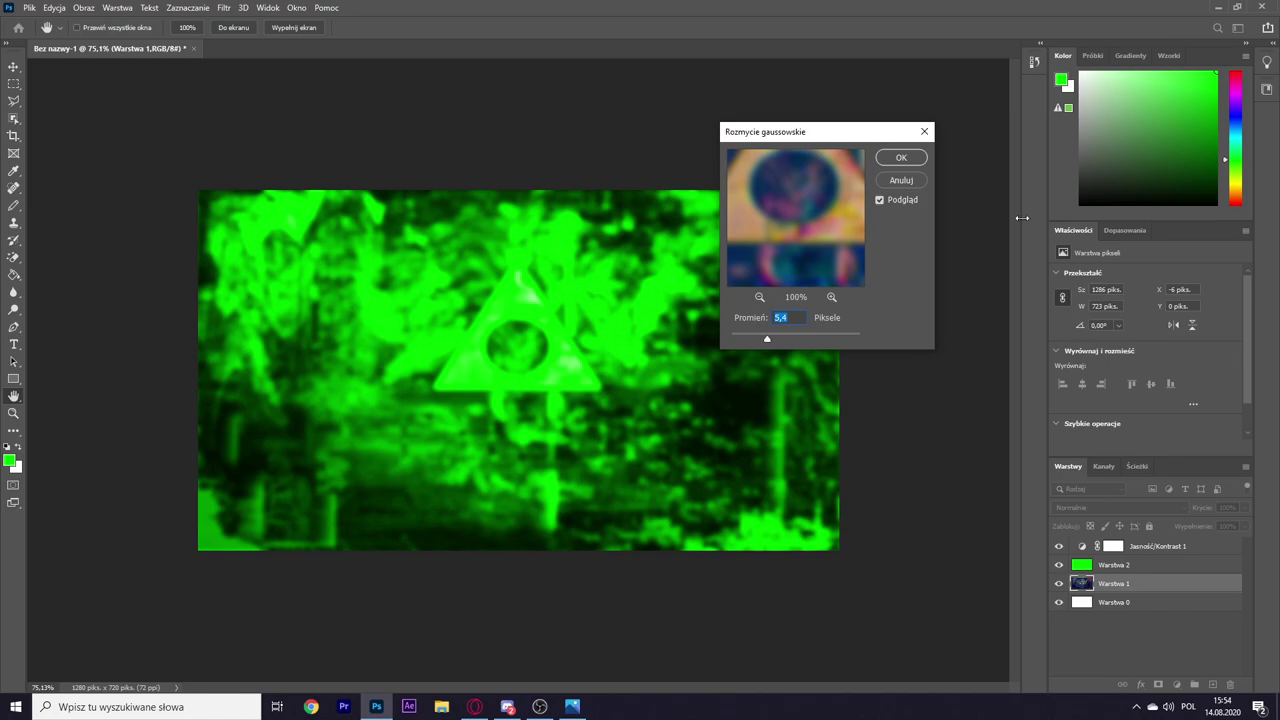
key("Return")
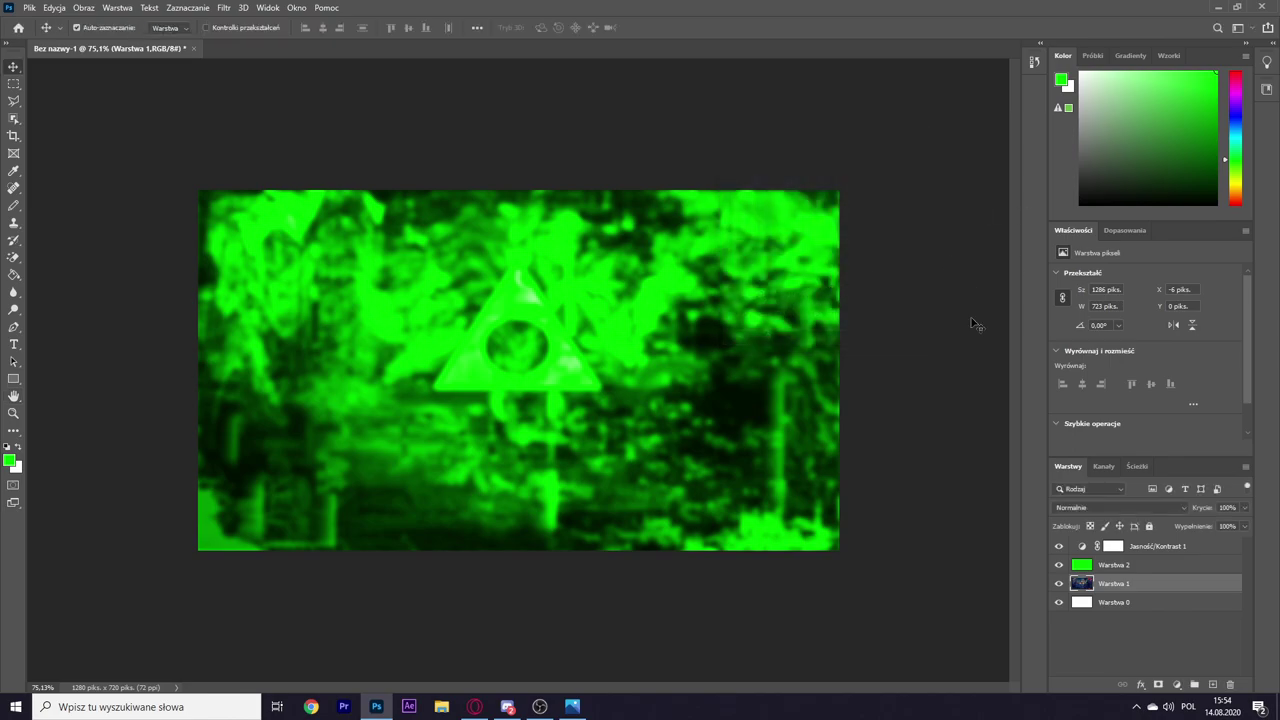
left_click(1141, 605)
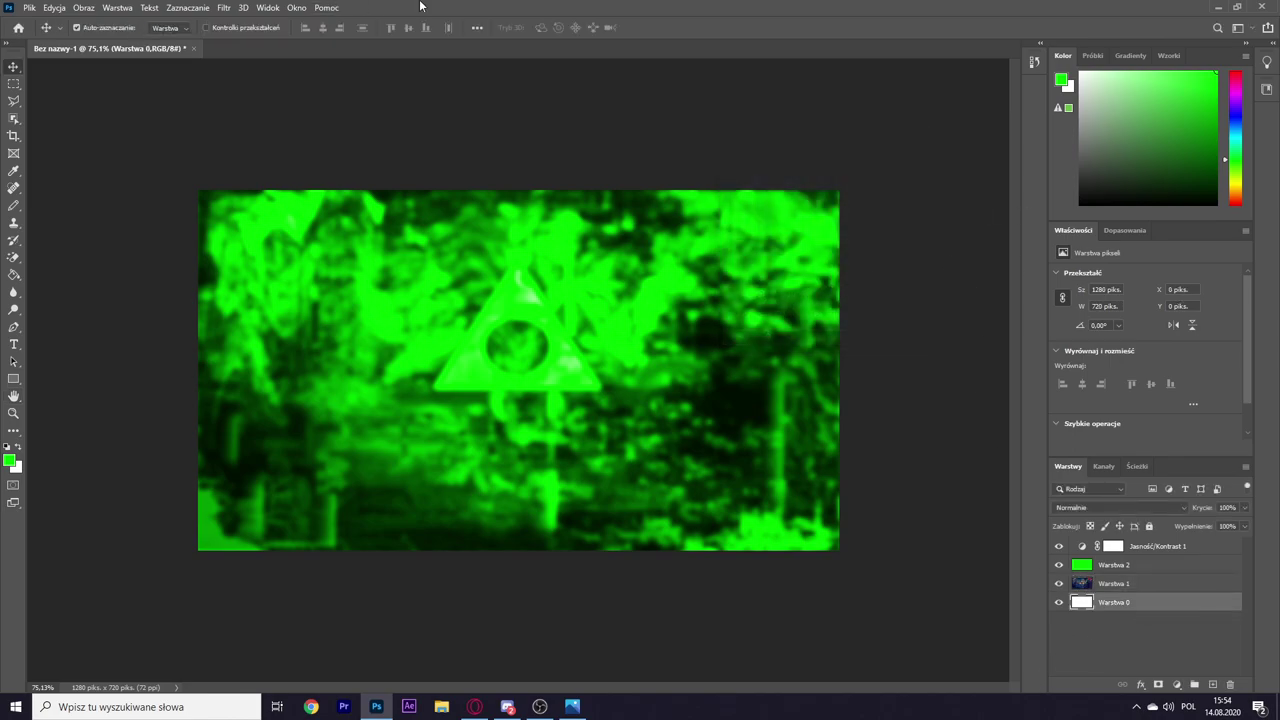
Step: Open AFTER PACK, główna paczka and SAME PACK 2, then return to Bez nazwy-1
left_click(28, 8)
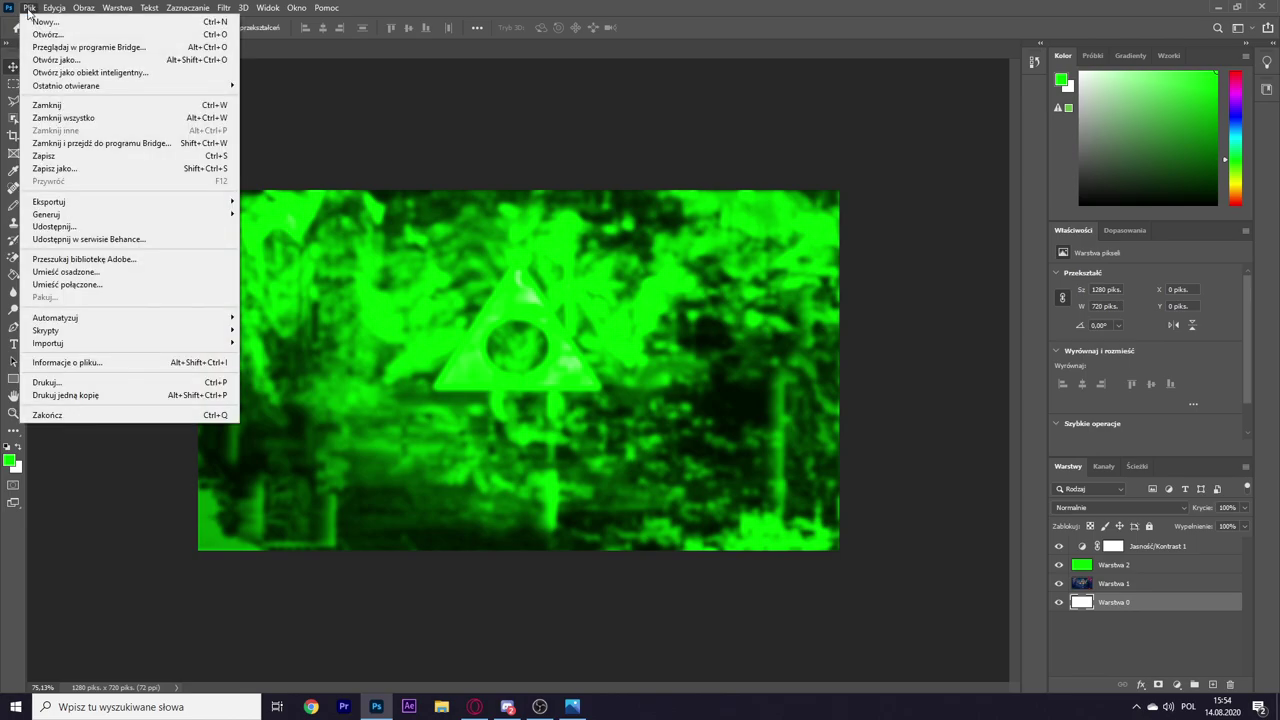
left_click(40, 38)
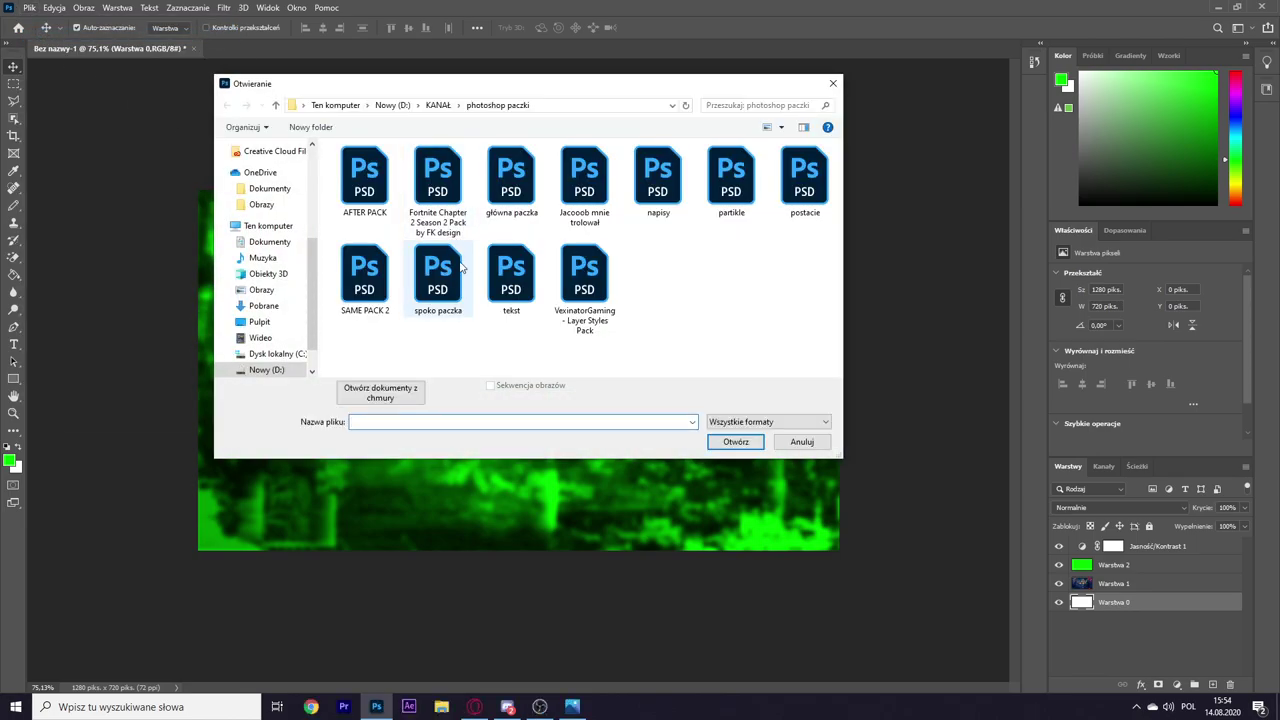
left_click(365, 178)
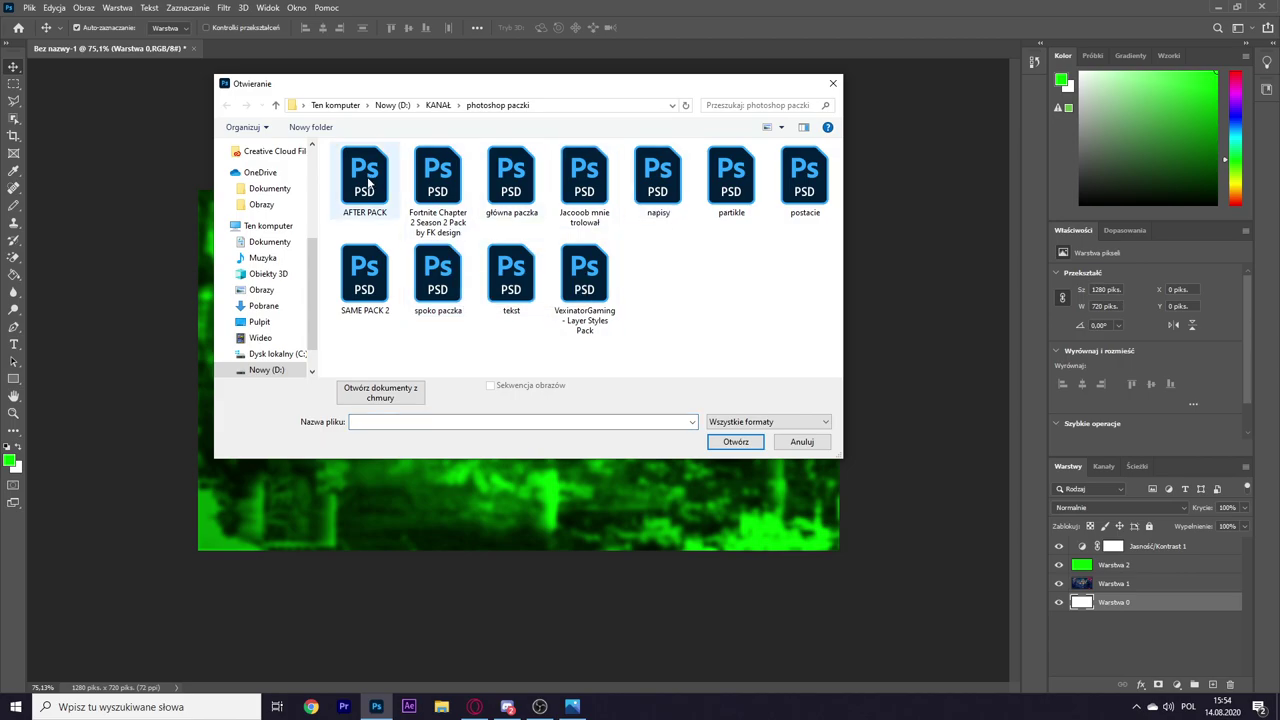
left_click(517, 168, "ctrl")
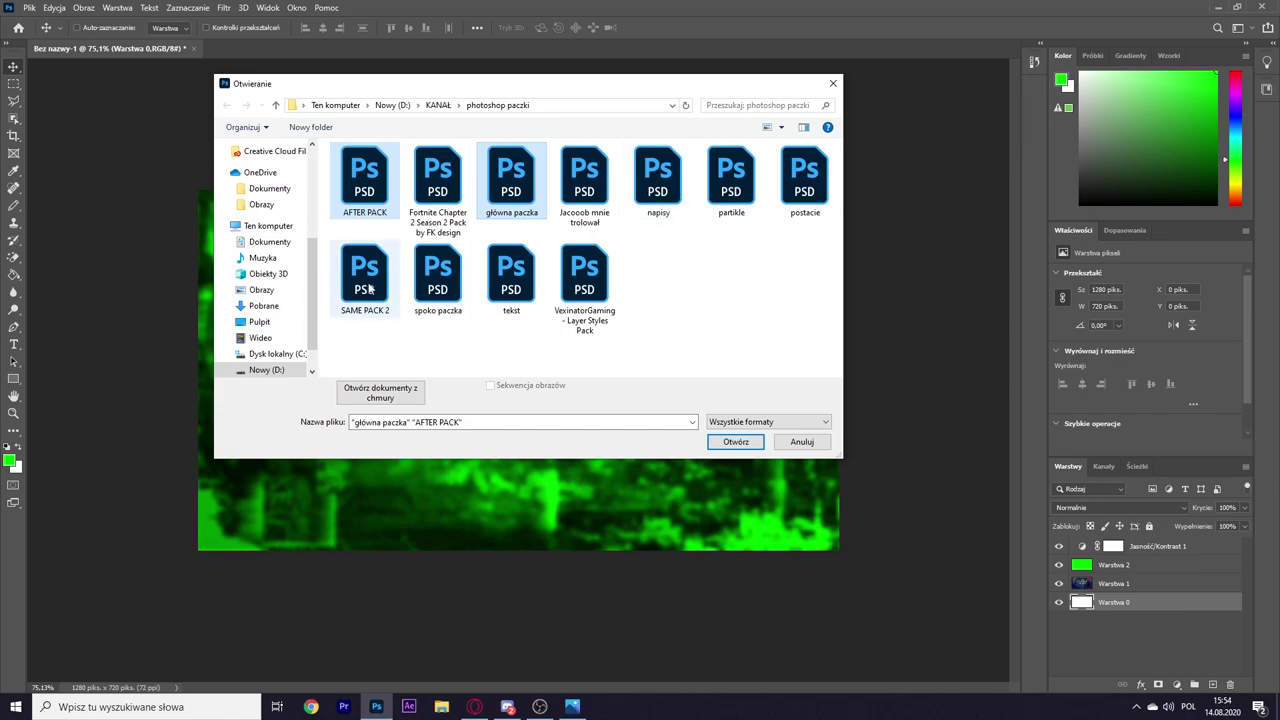
left_click(368, 288, "ctrl")
left_click(735, 441)
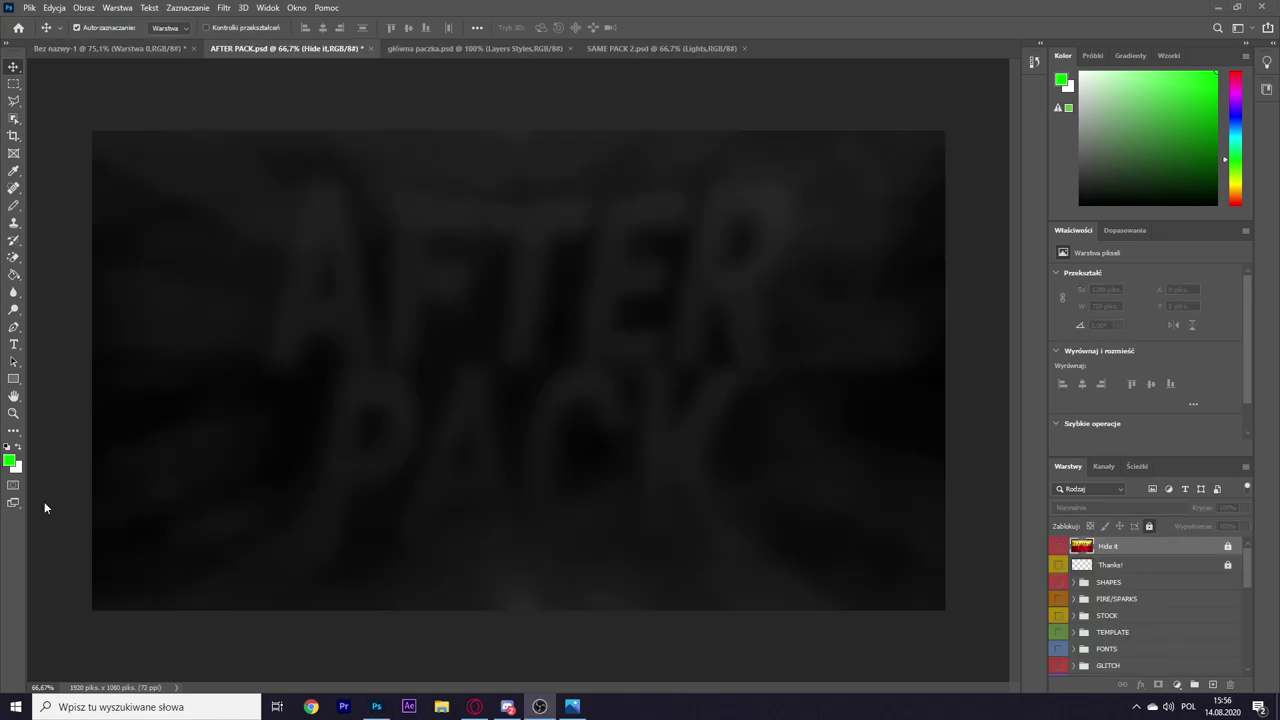
left_click(105, 48)
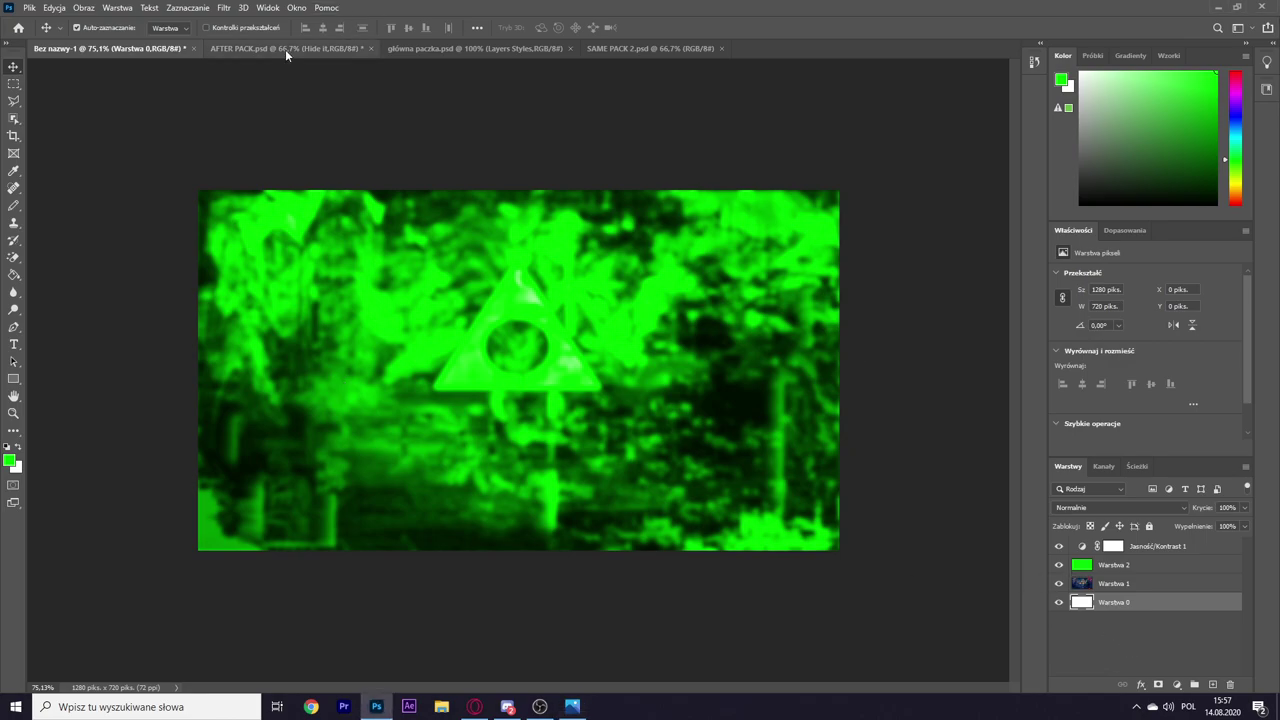
Step: In główna paczka, expand the Emoji Faces group and preview laughing and heart-eyes emojis
left_click(514, 48)
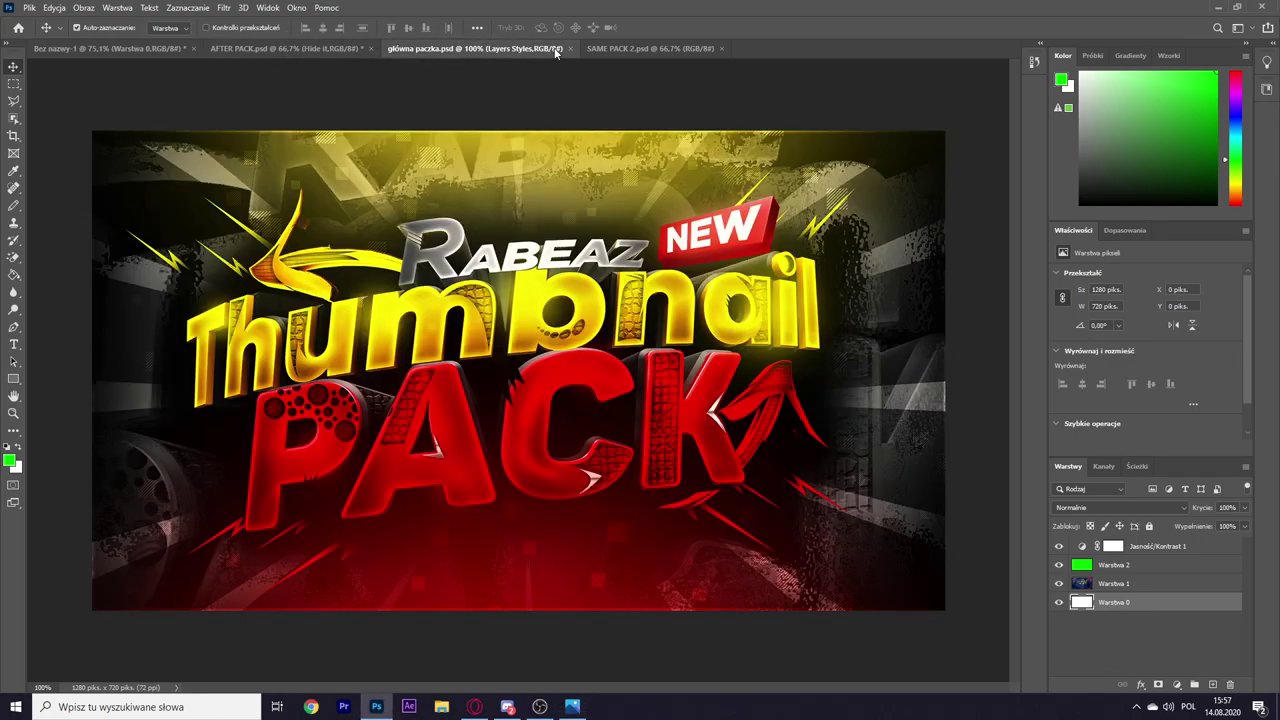
scroll(1190, 573, "up", 1)
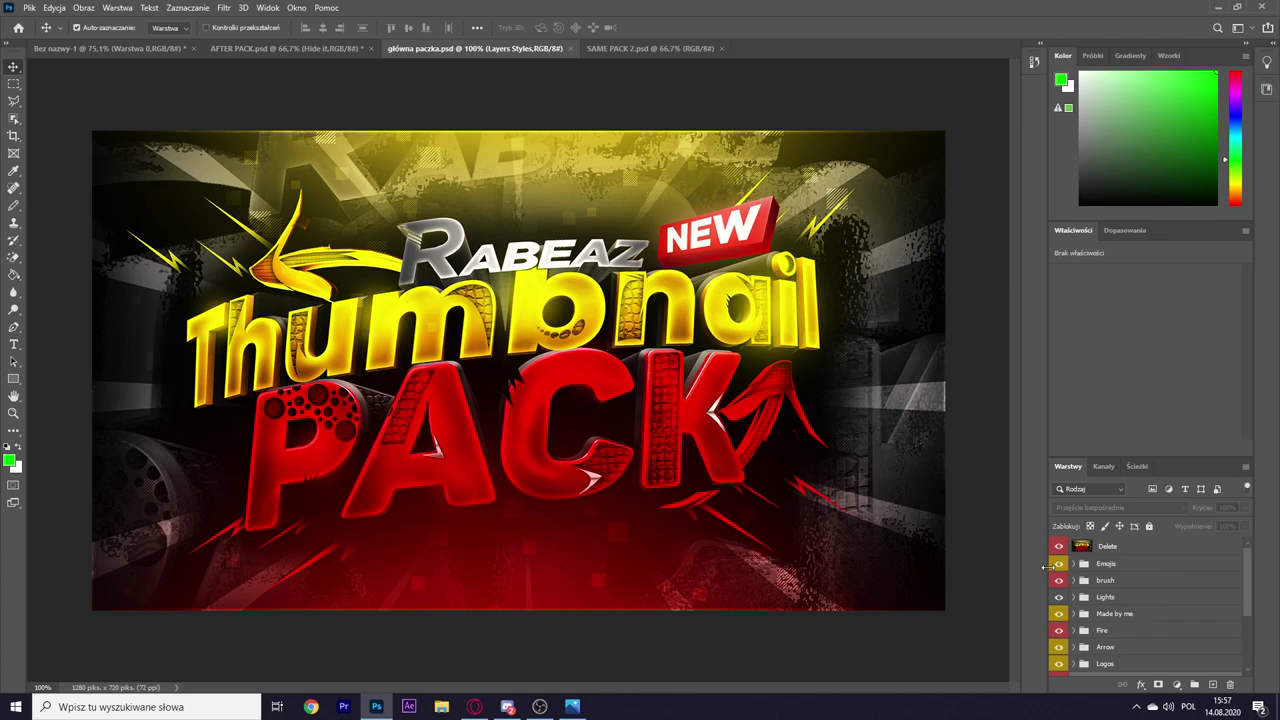
left_click(1073, 563)
left_click(1058, 546)
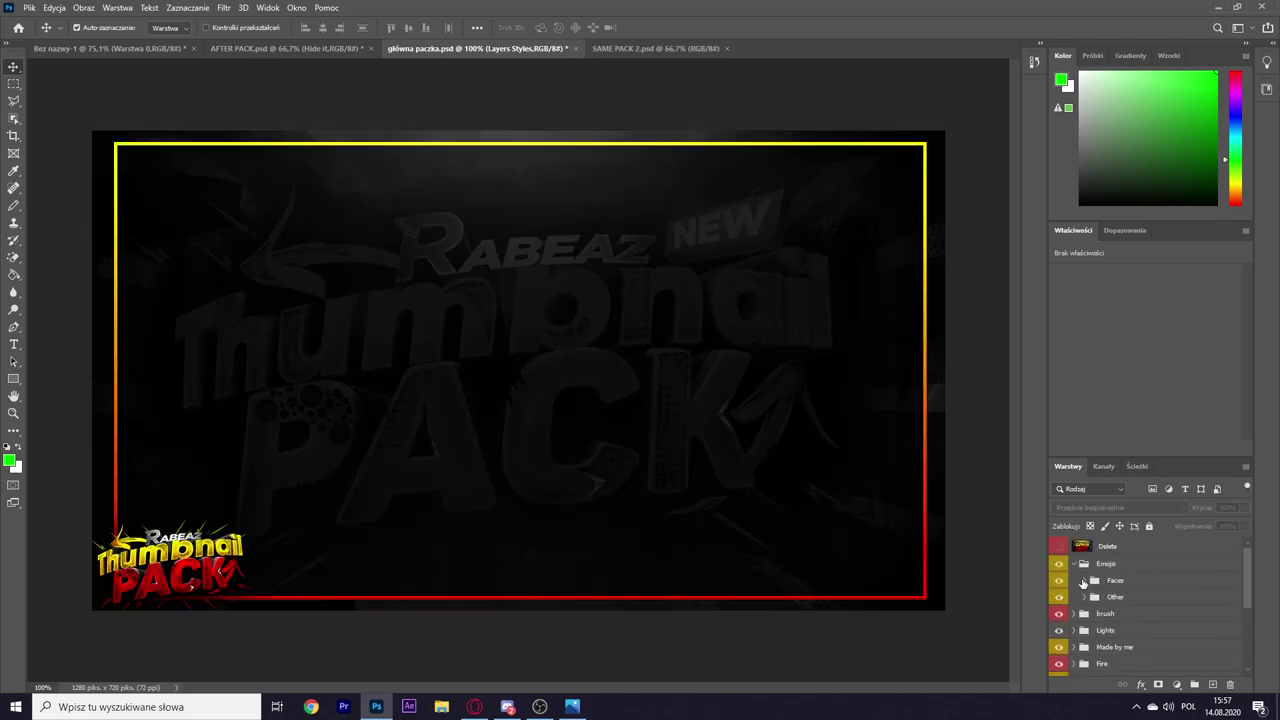
left_click(1083, 581)
left_click(1058, 562)
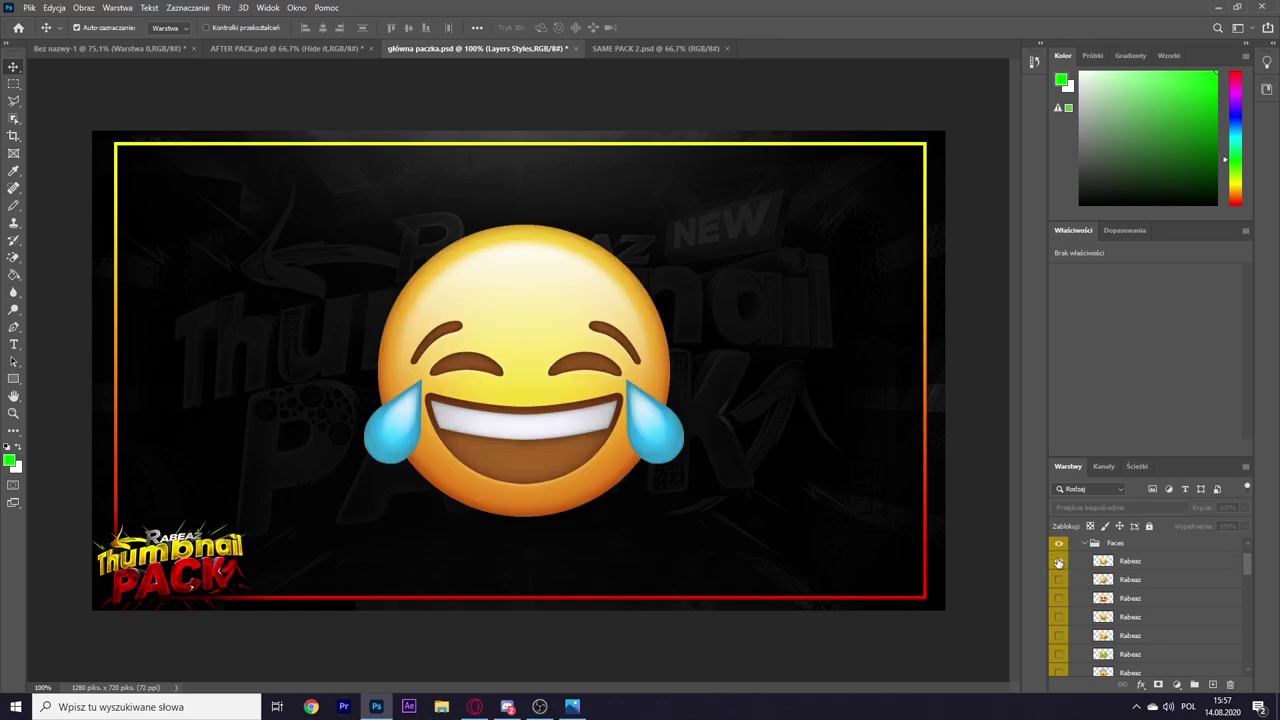
left_click(1058, 562)
left_click(1058, 580)
left_click(1058, 598)
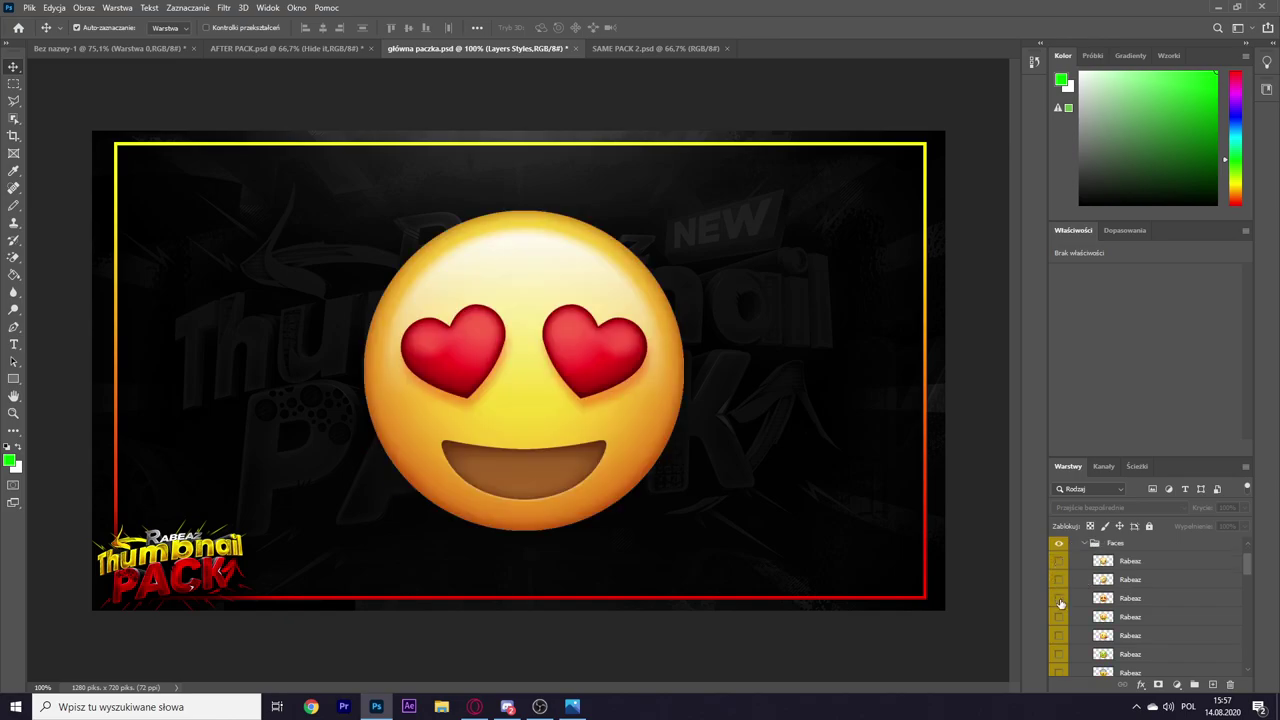
Step: Preview kissing, money-face and screaming emojis, then copy the sunglasses layer to Bez nazwy-1
left_click(1060, 635)
left_click(1060, 635)
left_click(1058, 626)
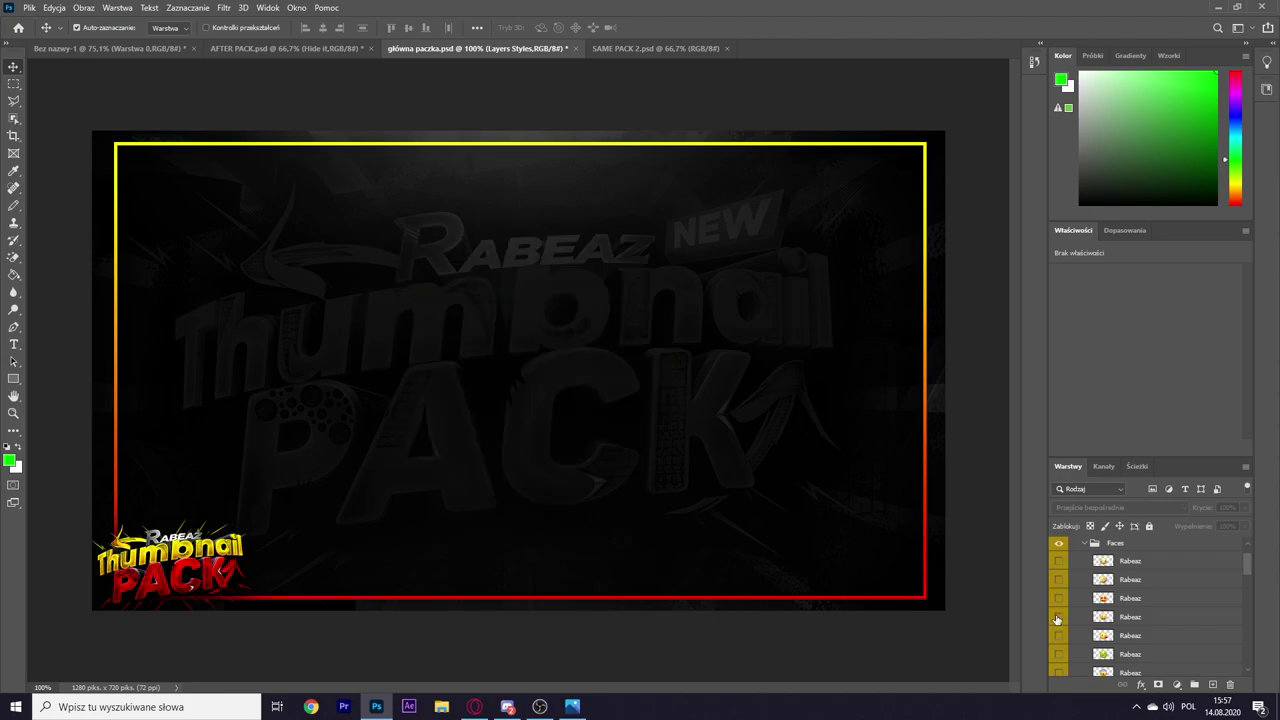
scroll(1058, 618, "down", 1)
left_click(1058, 618)
left_click(1060, 636)
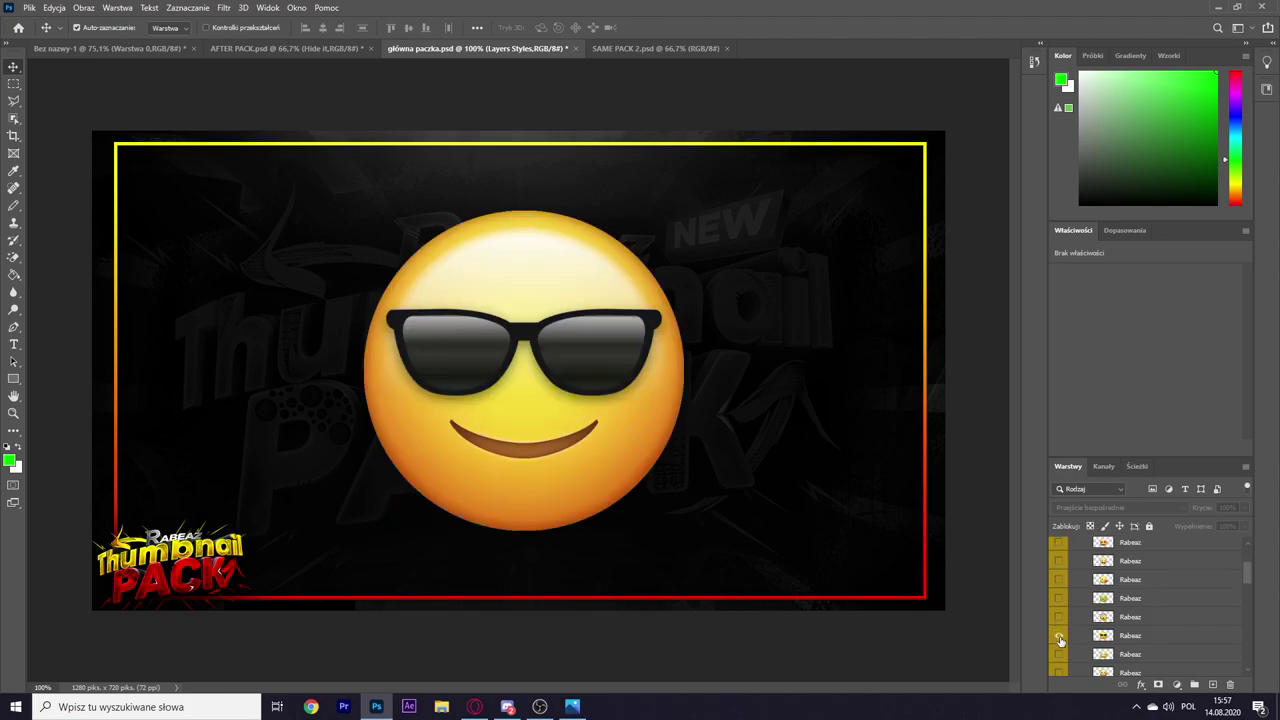
left_click(1060, 637)
left_click_drag(1120, 636, 110, 48)
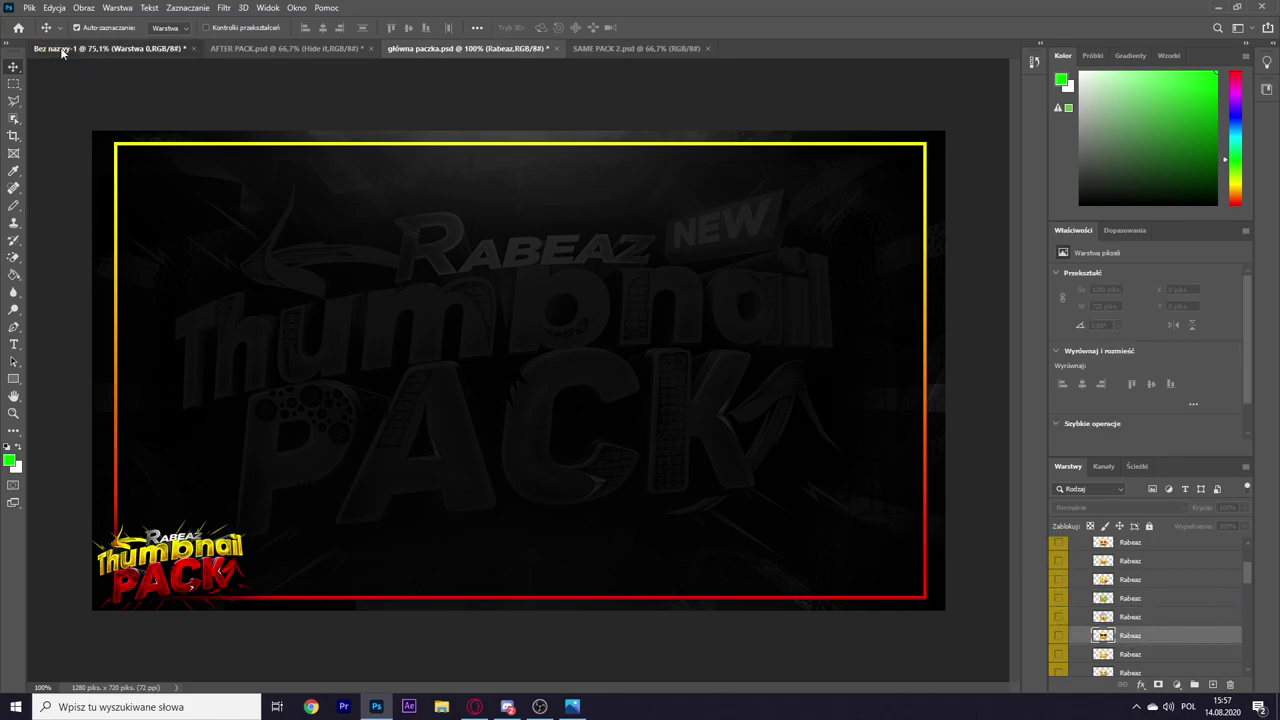
Step: Move the sunglasses emoji layer to the top on the green thumbnail, then shrink and straighten it
left_click(110, 48)
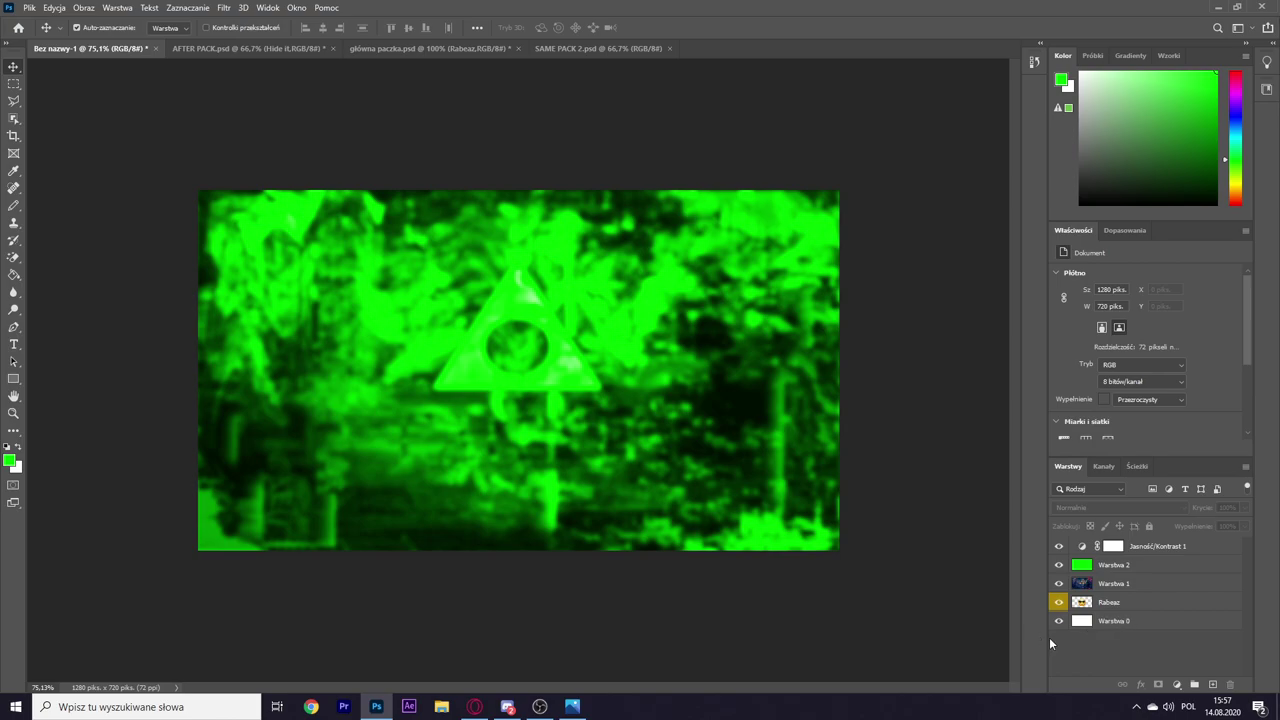
left_click_drag(1120, 603, 1142, 543)
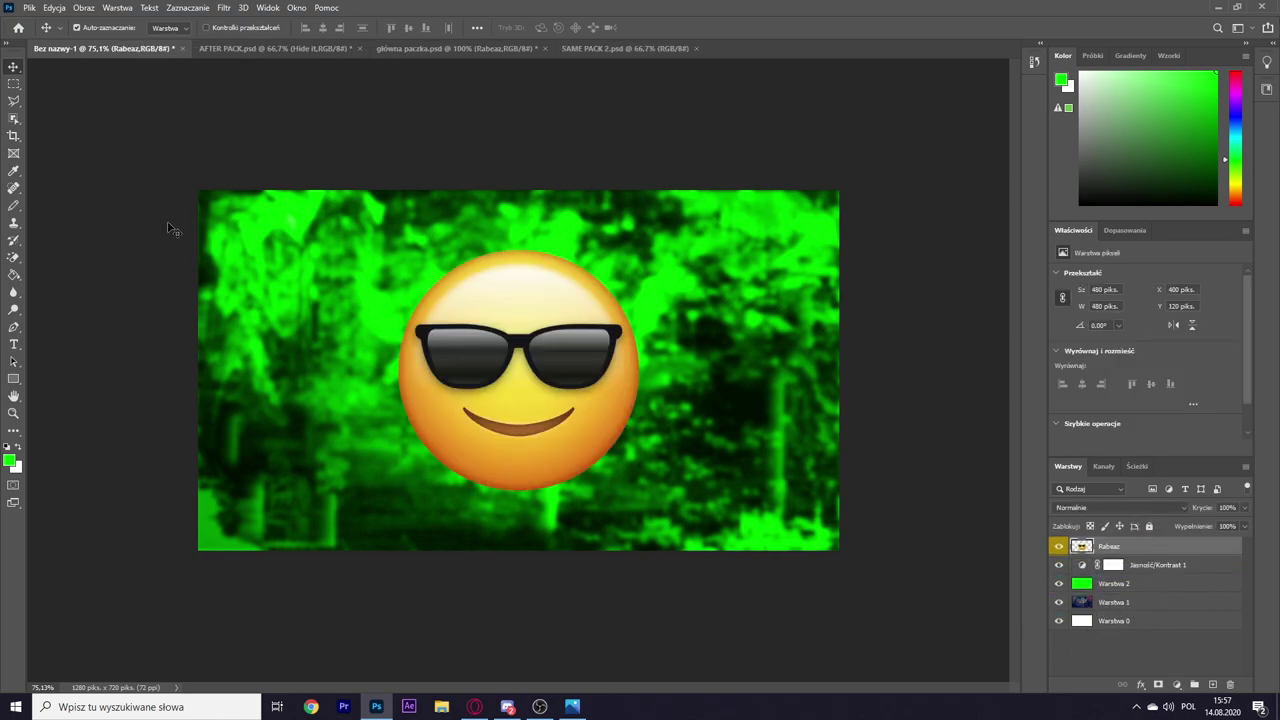
key("ctrl+t")
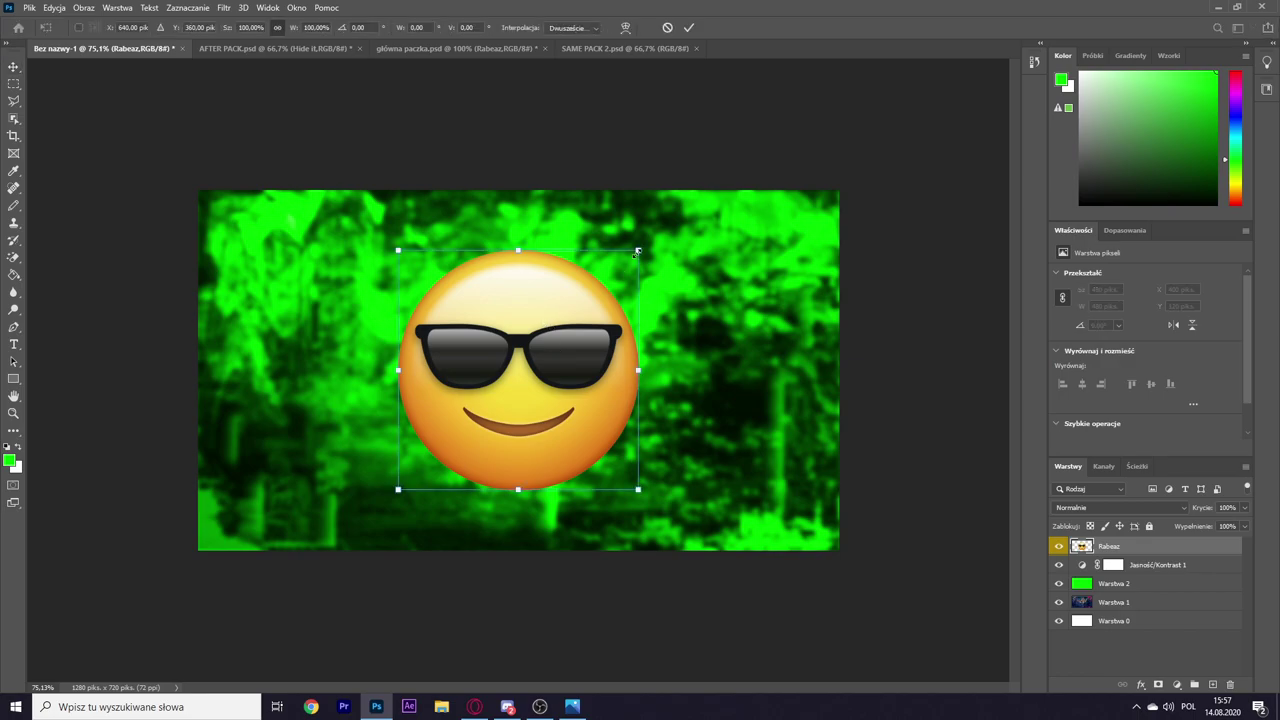
left_click_drag(637, 251, 520, 368)
left_click_drag(560, 305, 600, 312)
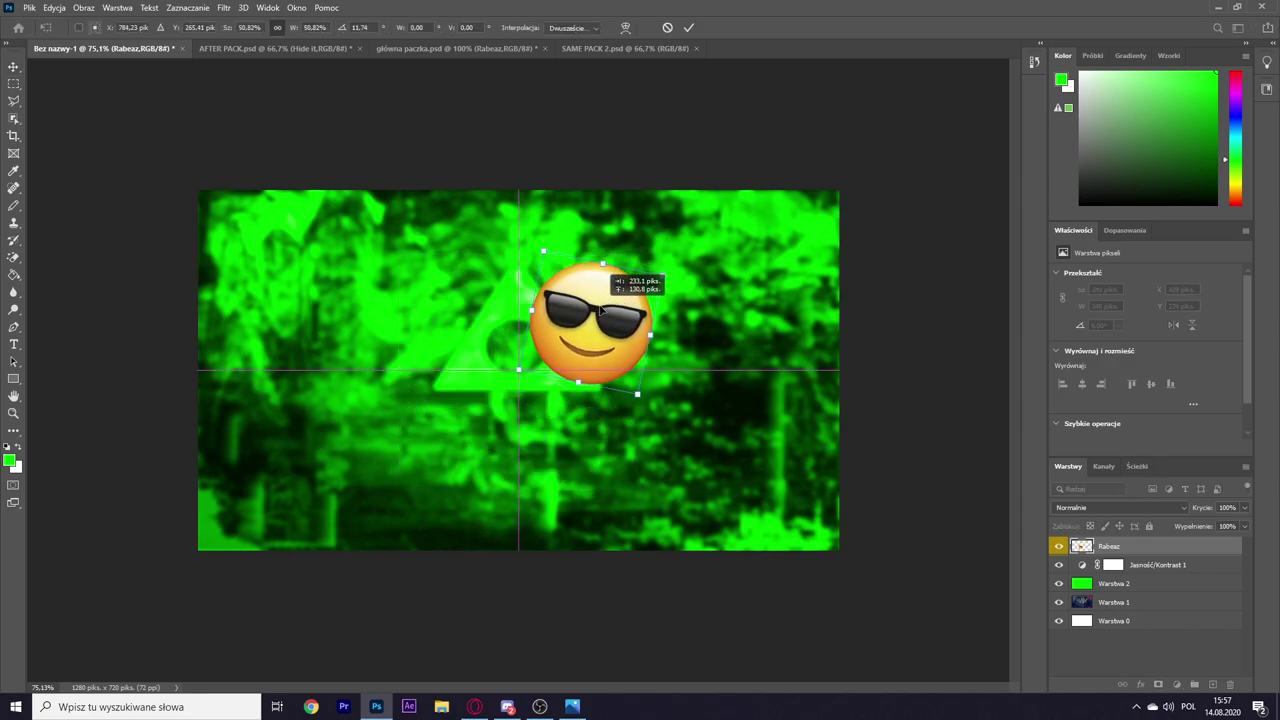
left_click_drag(740, 337, 725, 470)
key("Return")
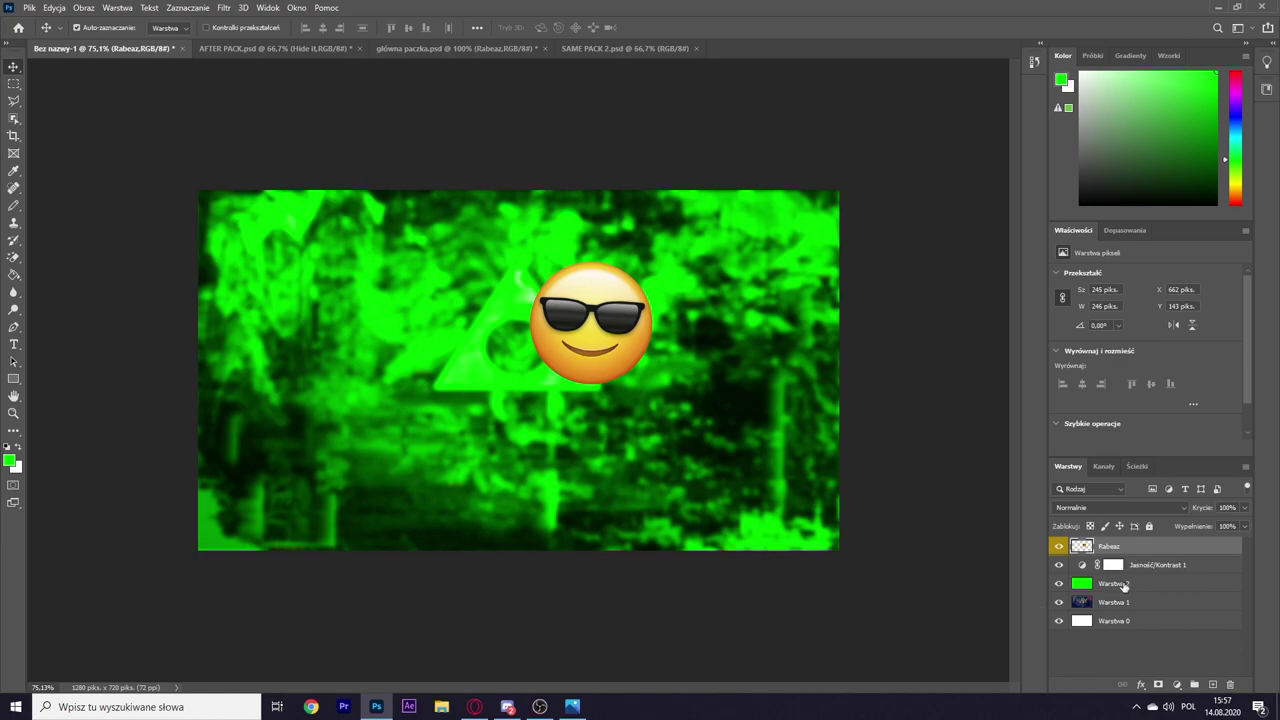
Step: Duplicate the emoji, then scale, tilt and place the copy beside the first to match its size
key("ctrl+j")
left_click(1058, 546)
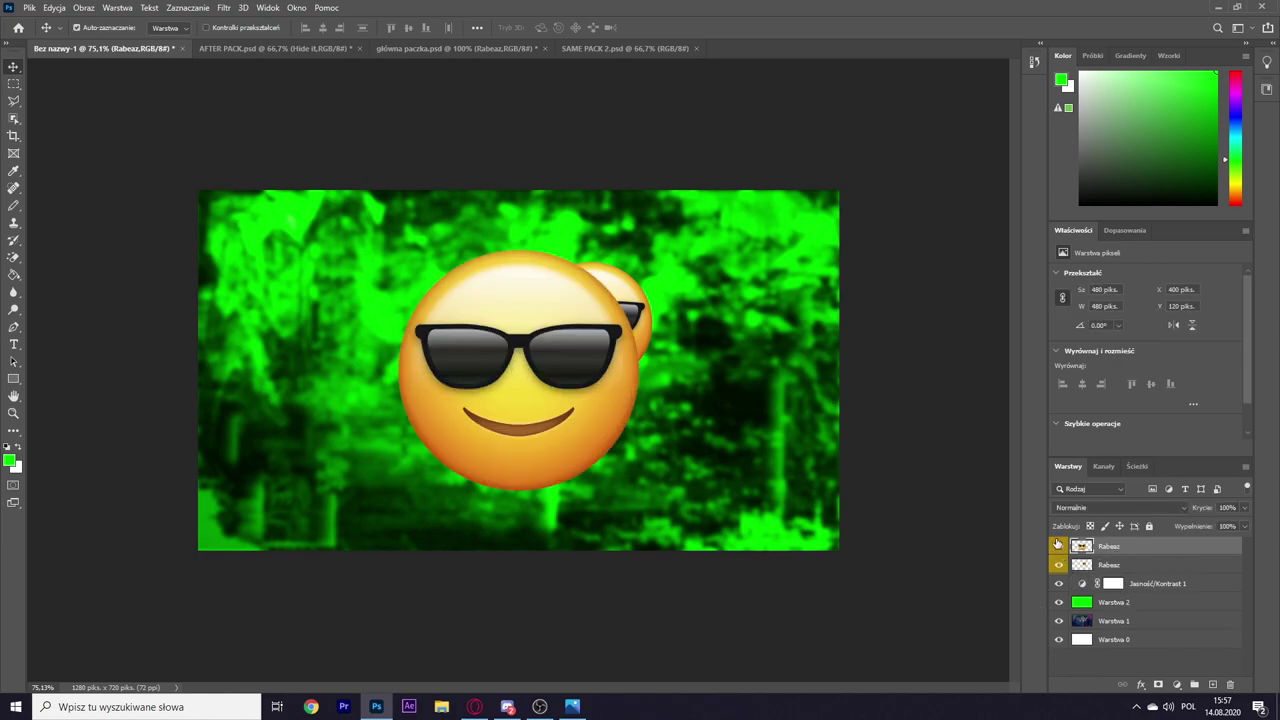
left_click_drag(612, 428, 602, 422)
key("ctrl+t")
left_click_drag(628, 244, 522, 349)
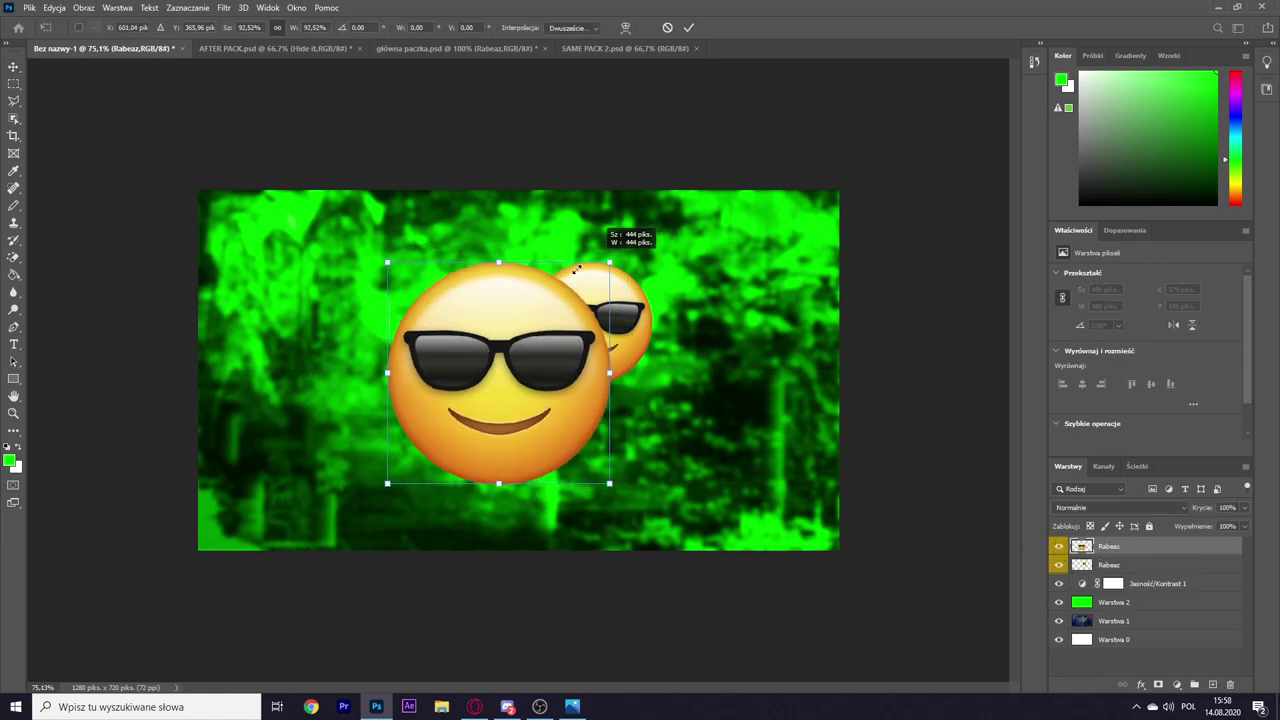
left_click_drag(584, 402, 560, 440)
left_click_drag(455, 420, 460, 330)
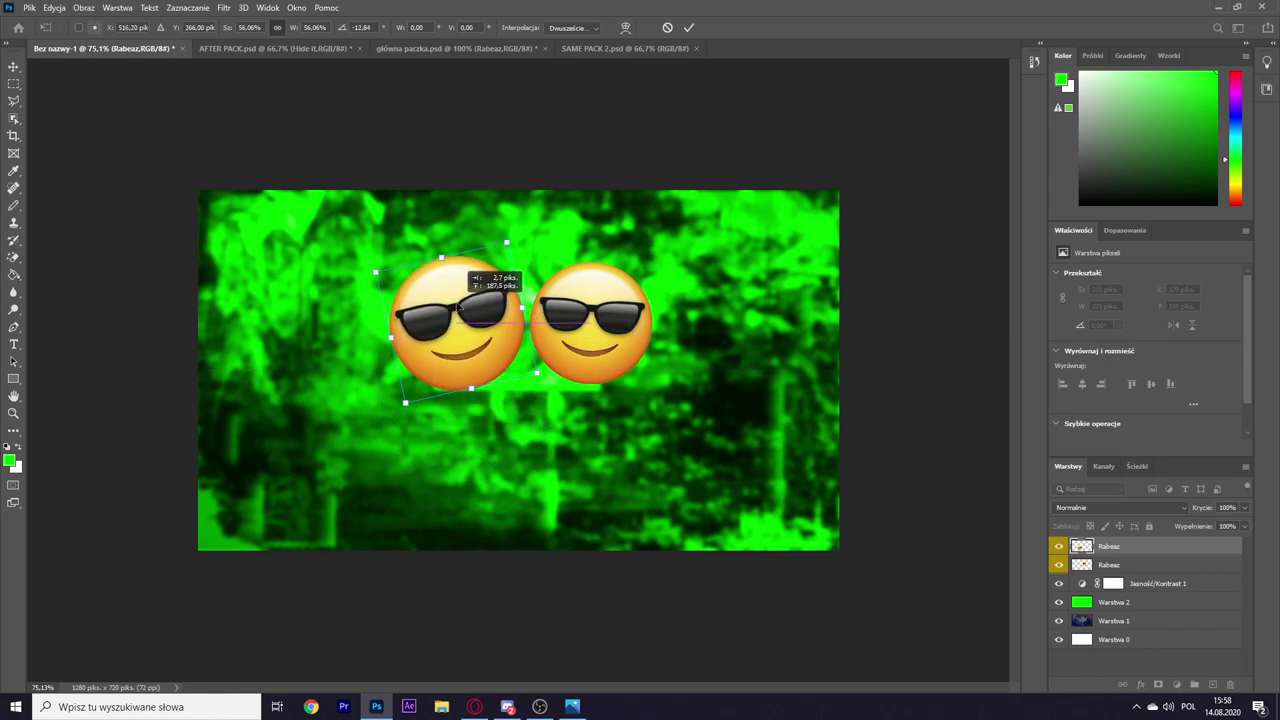
mouse_move(520, 250)
left_mouse_down()
mouse_move(506, 262)
mouse_move(515, 245)
left_mouse_up()
key("Return")
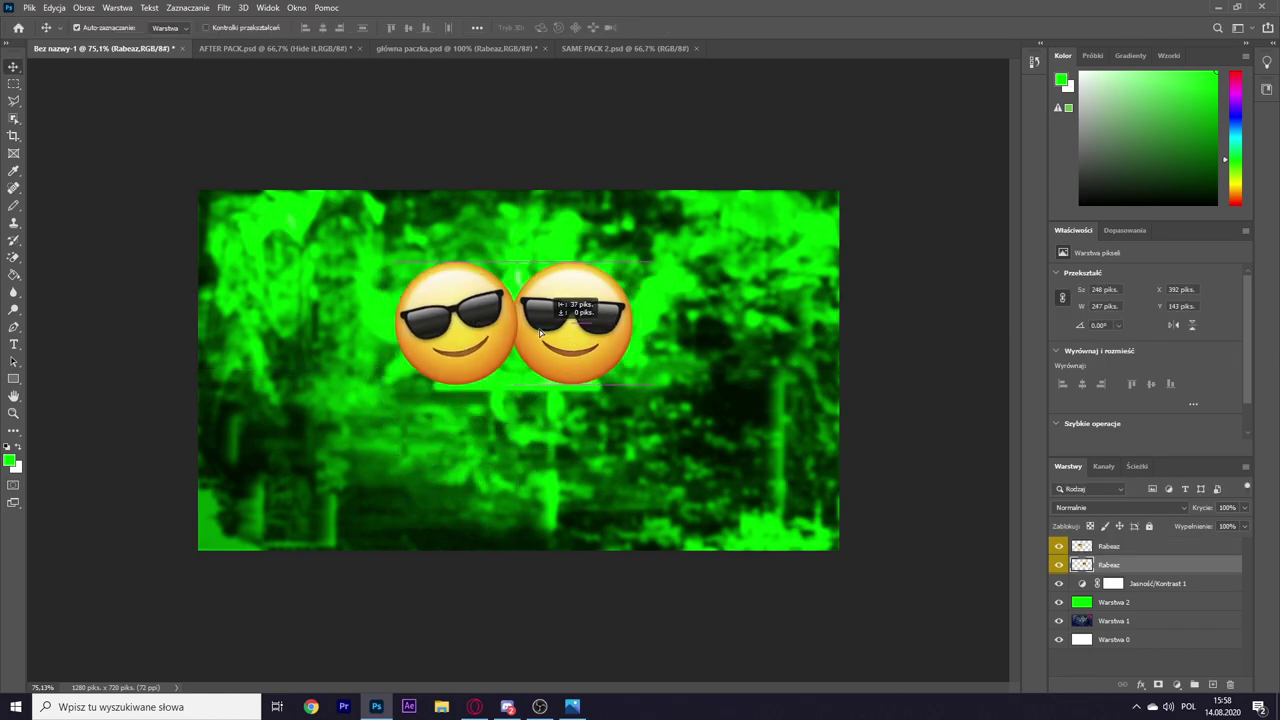
Step: Overlap the two emojis, with the left one behind the right, aligned side by side
mouse_move(553, 340)
left_mouse_down()
mouse_move(527, 340)
mouse_move(543, 340)
mouse_move(512, 322)
left_mouse_up()
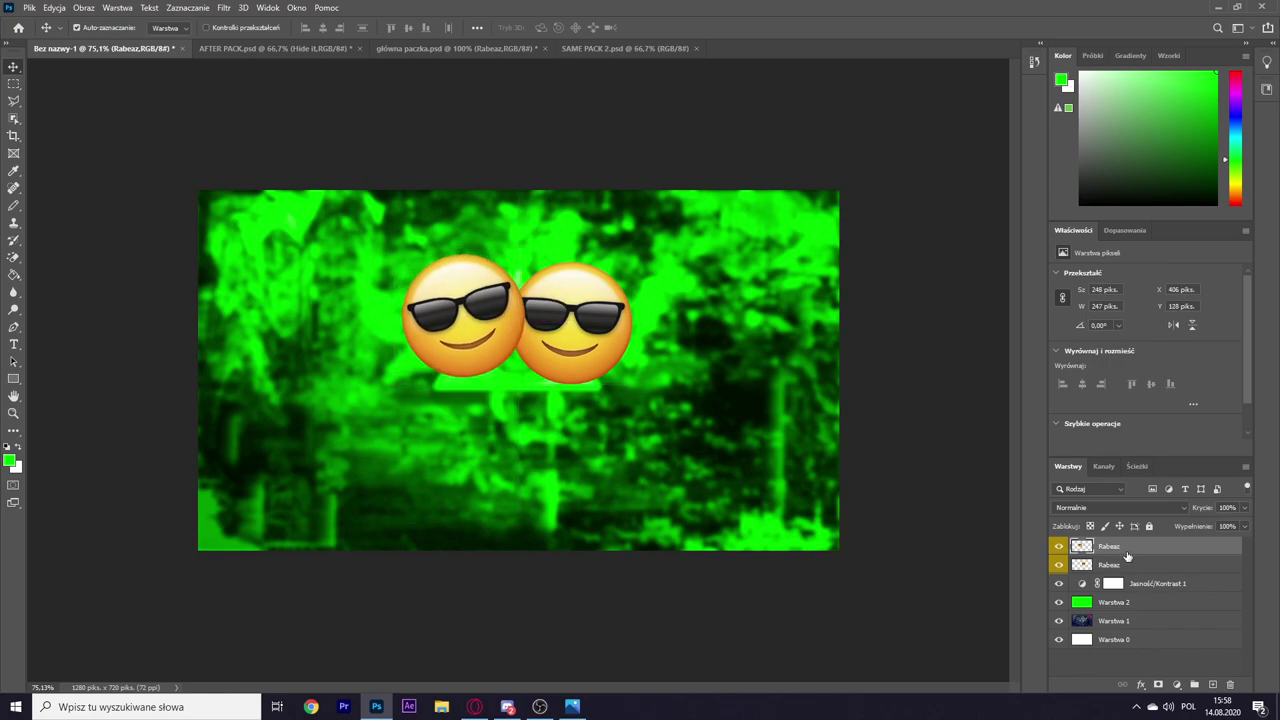
left_click_drag(1110, 546, 1110, 574)
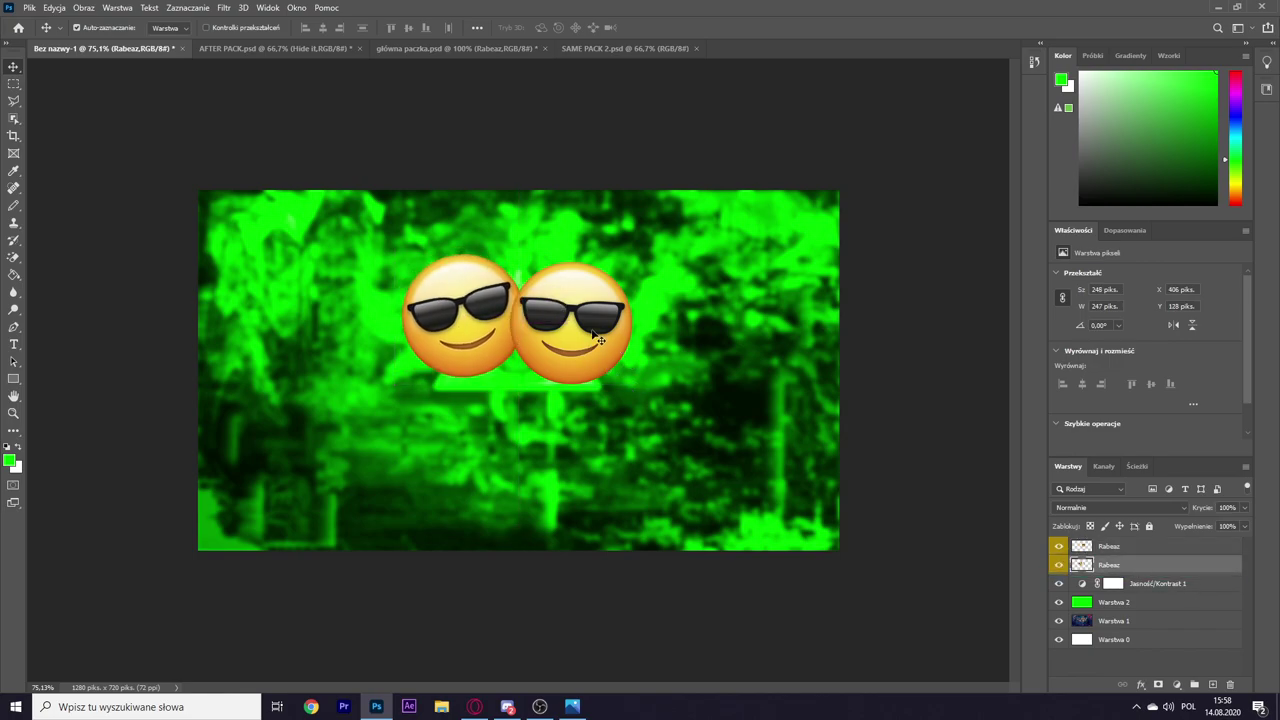
left_click_drag(598, 336, 608, 336)
mouse_move(510, 343)
left_mouse_down()
mouse_move(516, 320)
mouse_move(573, 311)
mouse_move(512, 318)
left_mouse_up()
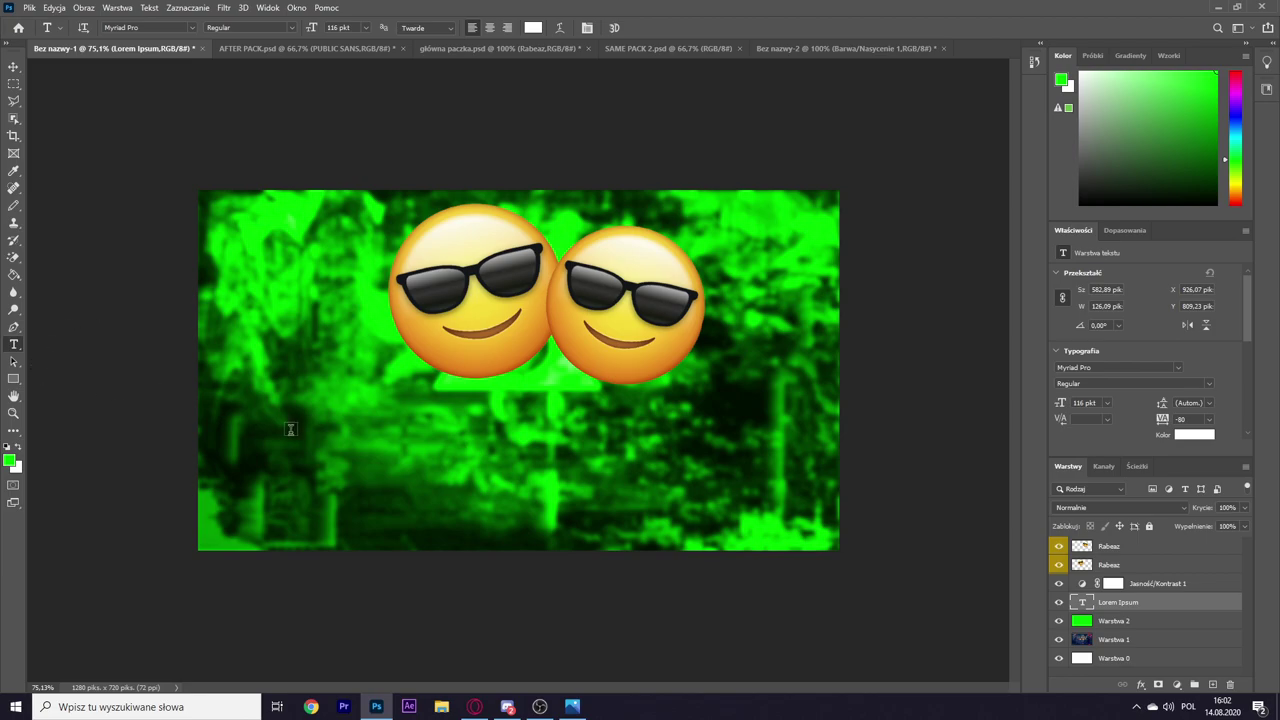
Step: Add a text box below the emojis and type the title, trimming it back to 'JAK ZORBI'
mouse_move(276, 386)
left_mouse_down()
mouse_move(587, 488)
mouse_move(704, 501)
left_mouse_up()
type("JAK")
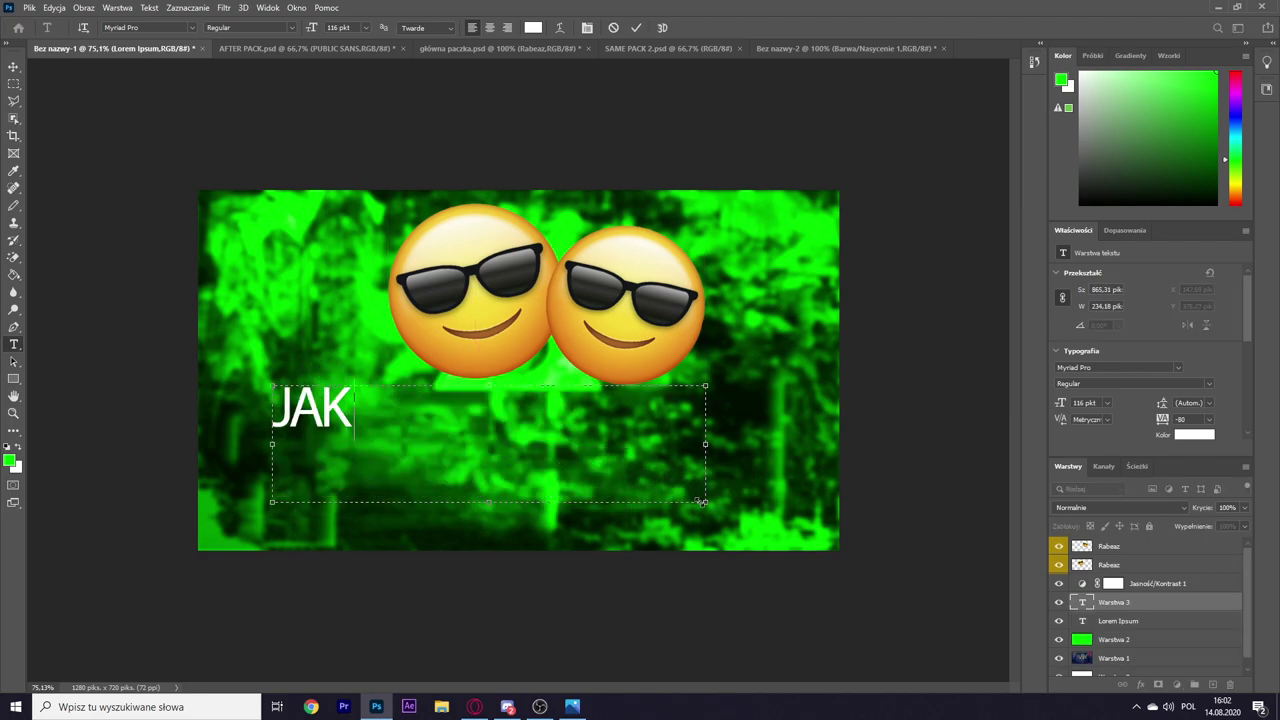
type("ZORB")
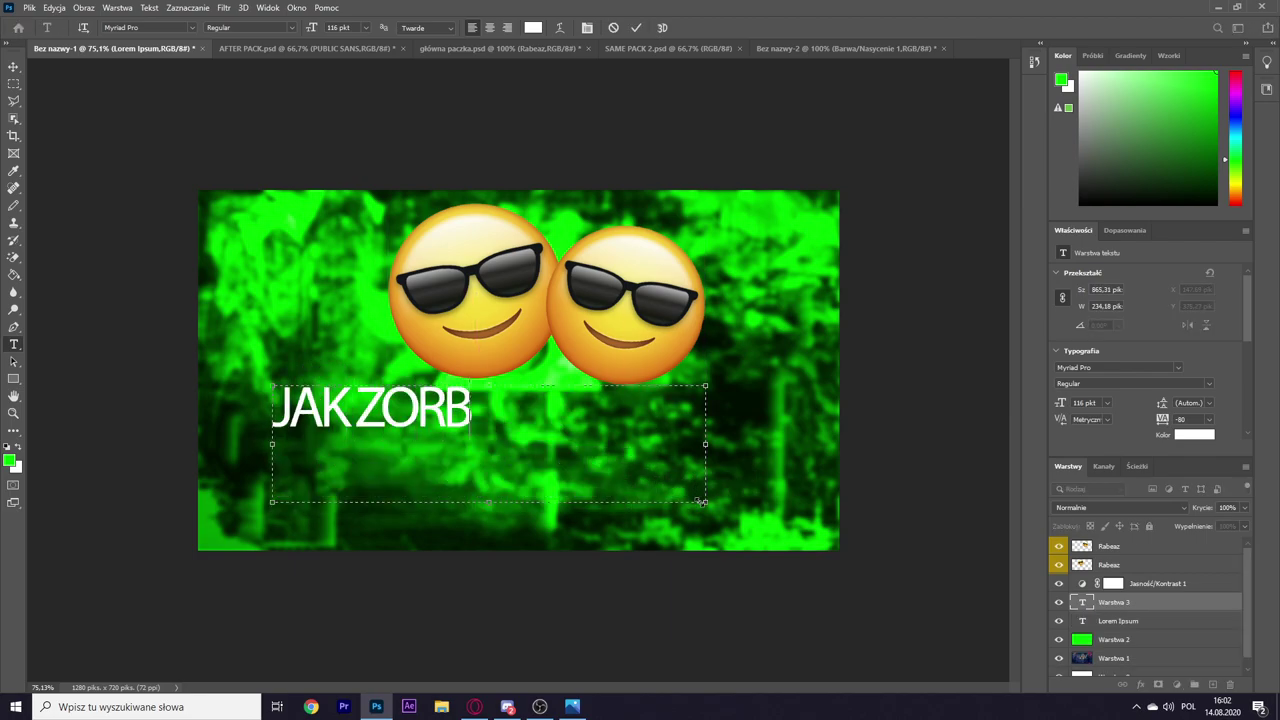
type("ICC")
key("BackSpace")
key("BackSpace")
type("Ć")
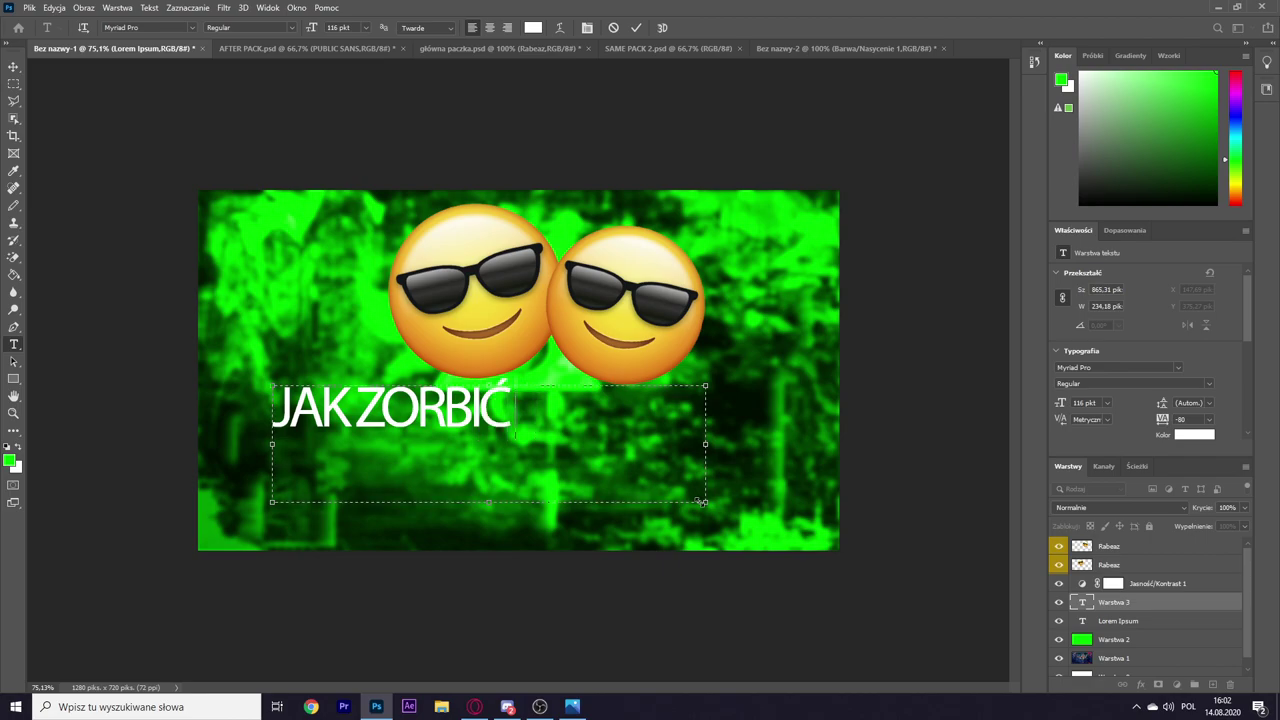
type(" MIANI- TUKE")
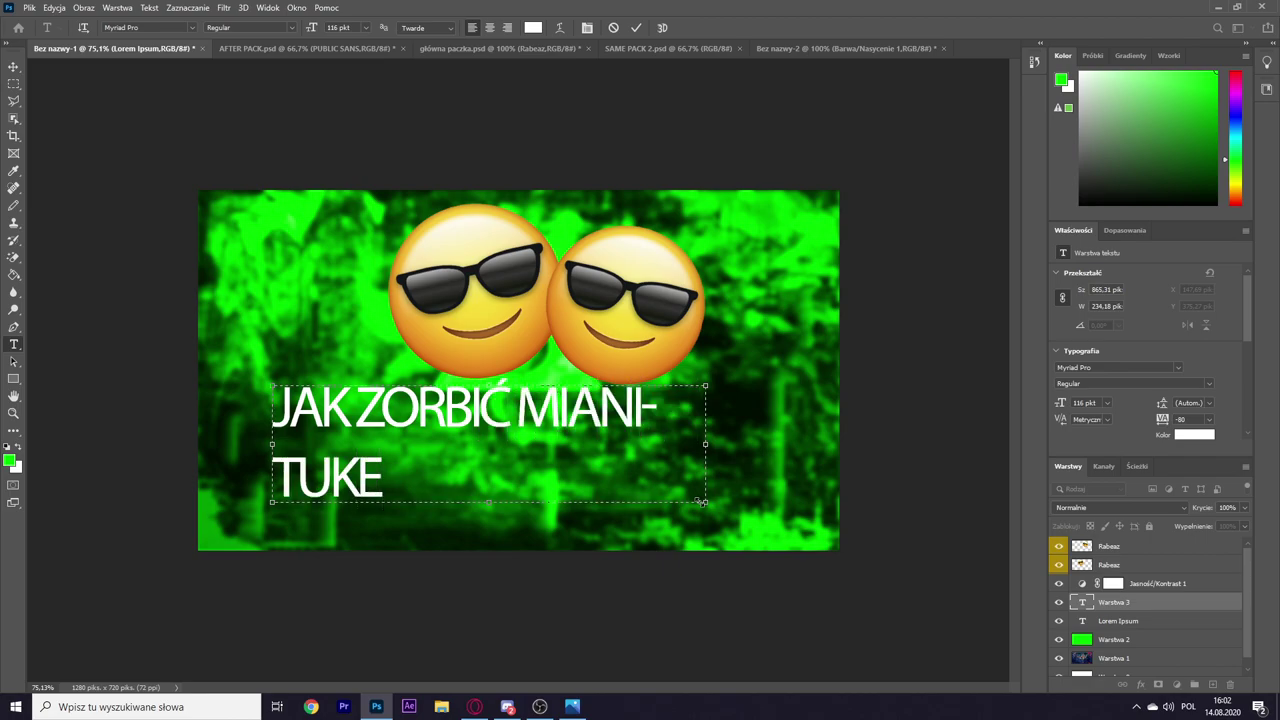
key("BackSpace")
key("BackSpace")
key("BackSpace")
key("BackSpace")
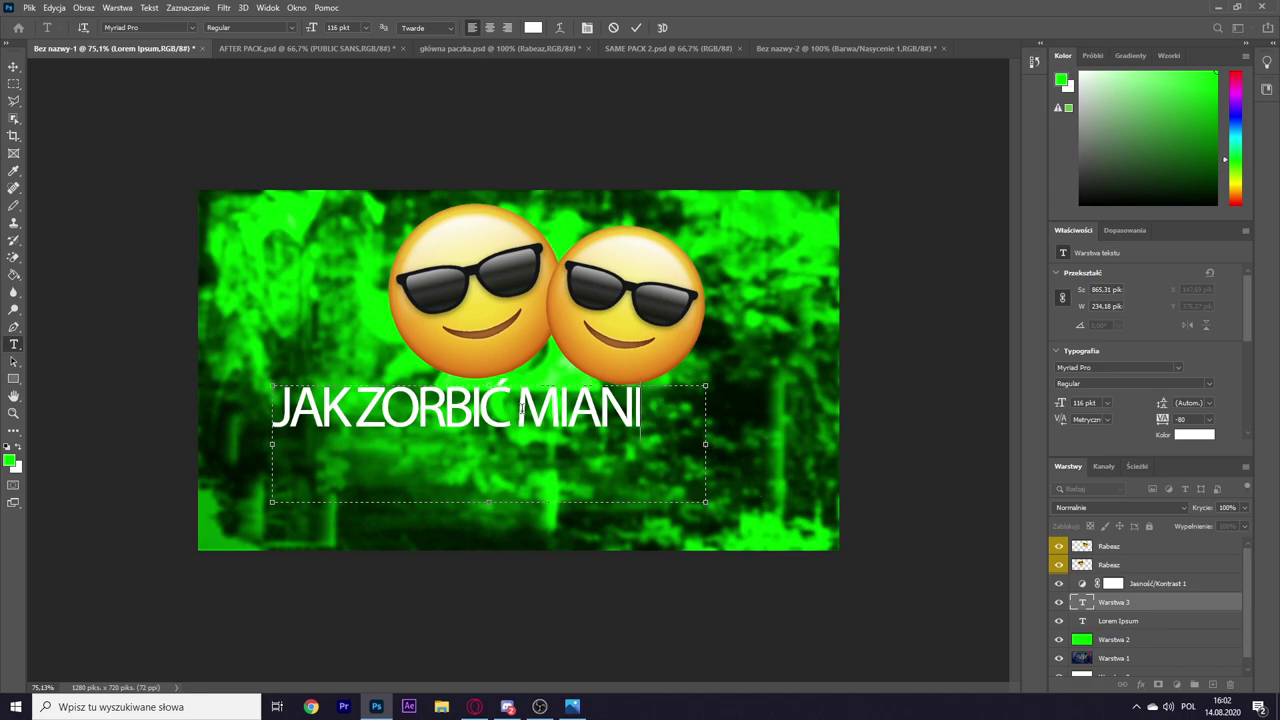
key("BackSpace")
key("BackSpace")
key("BackSpace")
key("BackSpace")
key("BackSpace")
Step: Commit the title text, switch to the Move tool and show the rulers
key("ctrl+a")
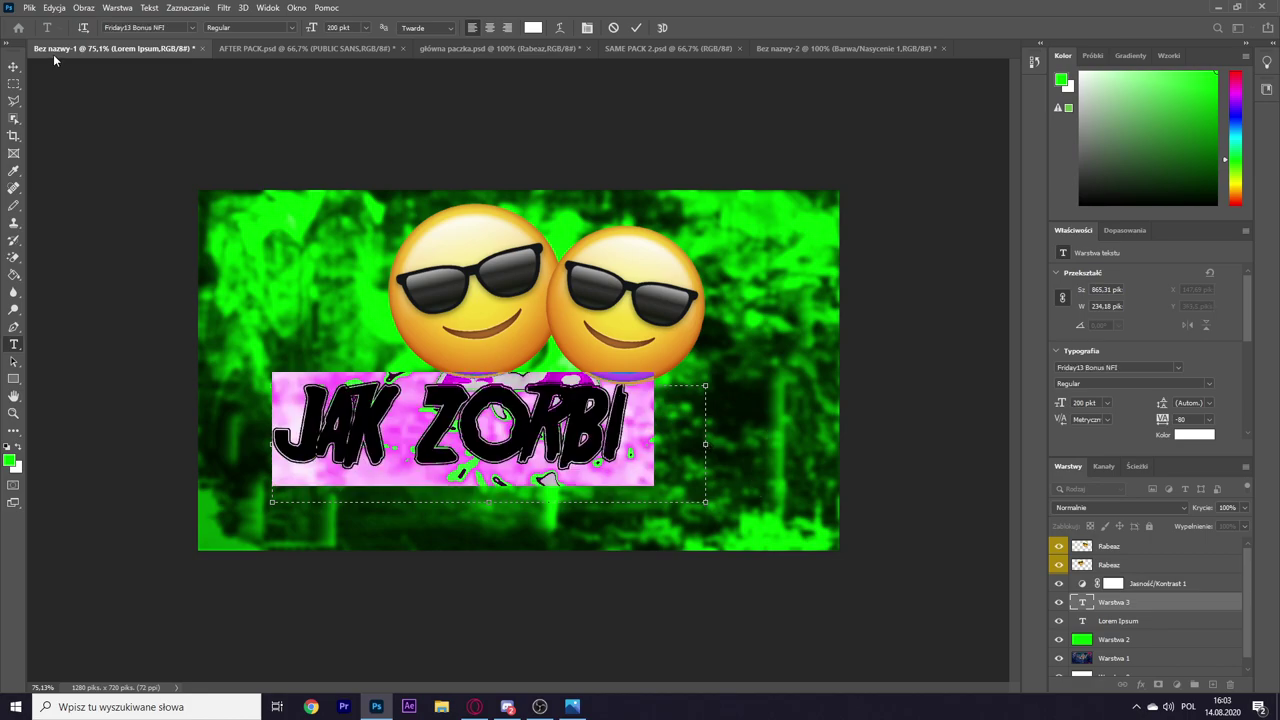
key("ctrl+Return")
key("v")
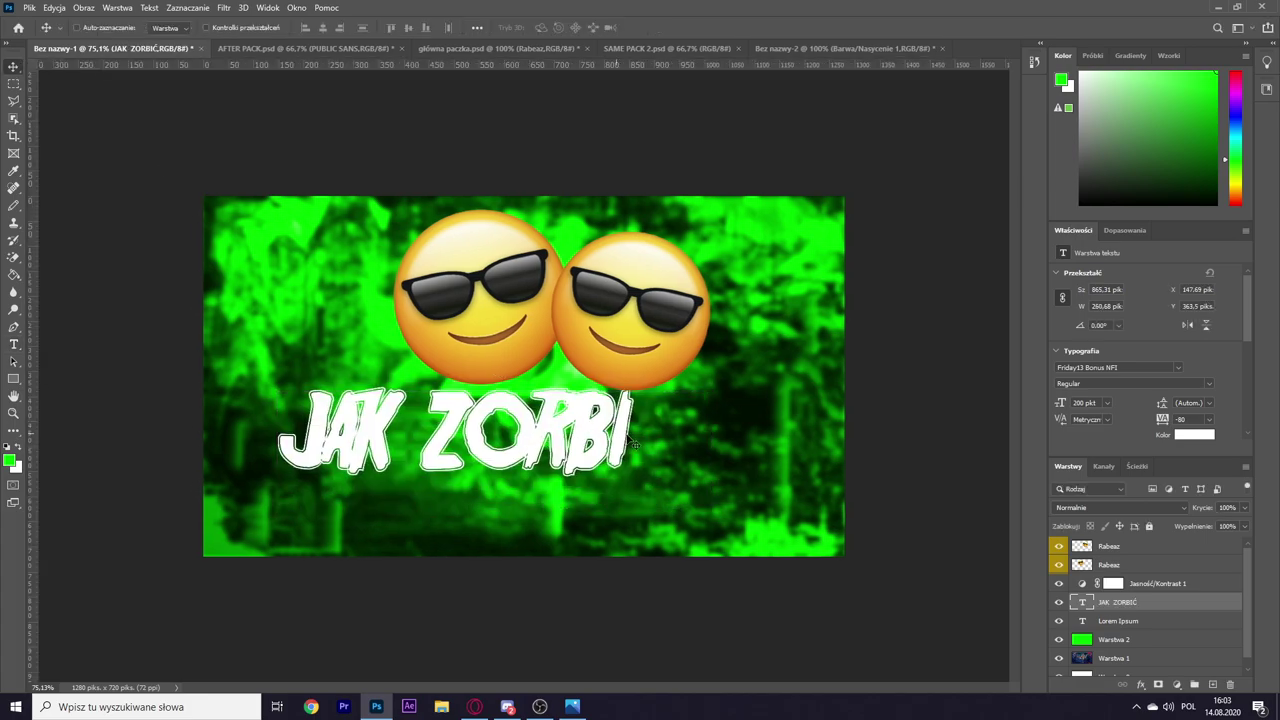
key("ctrl+r")
key("ctrl+r")
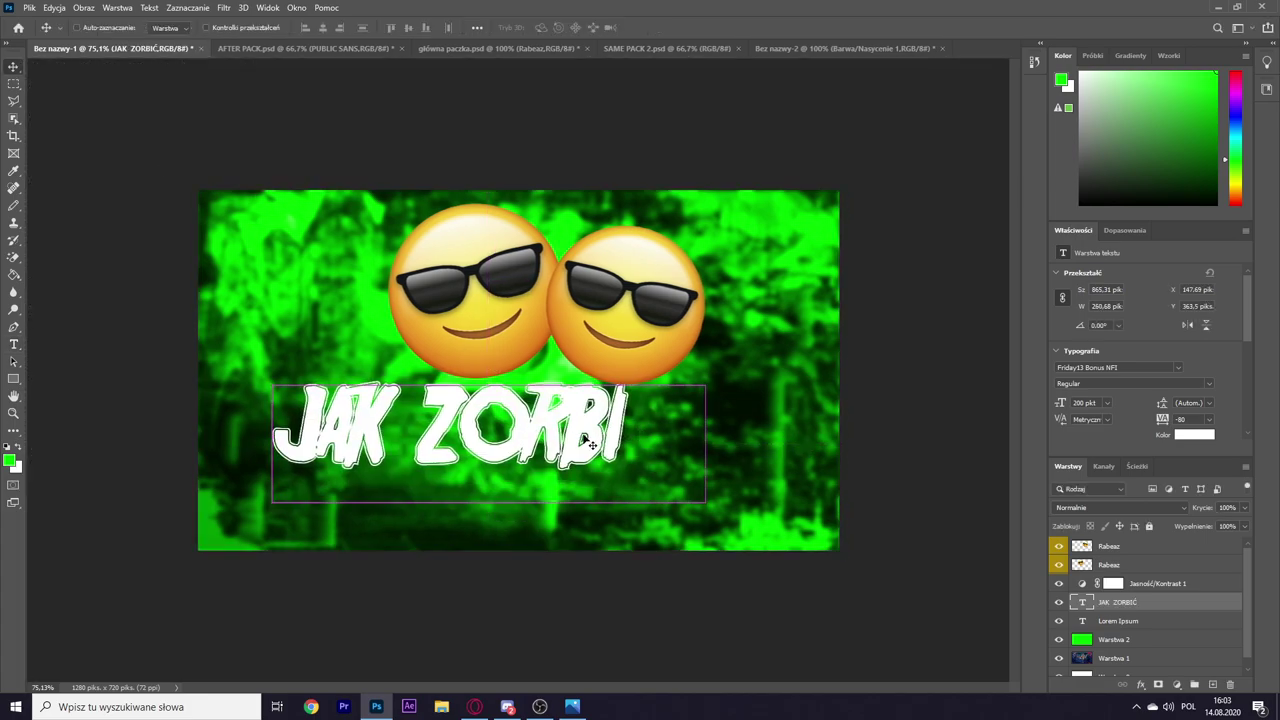
Step: Resize and tilt the JAKZROBIC title about 6°, then move its layer above the emojis
key("ctrl+t")
left_click_drag(703, 438, 796, 438)
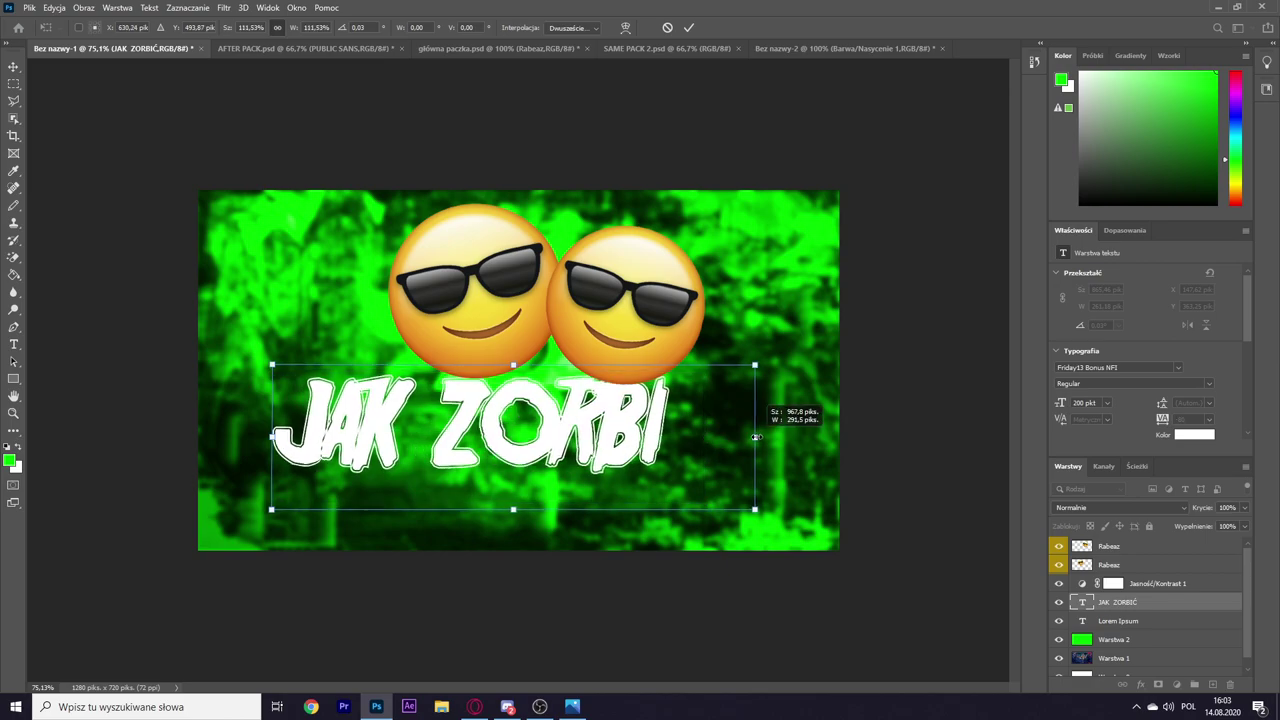
left_click_drag(658, 438, 669, 459)
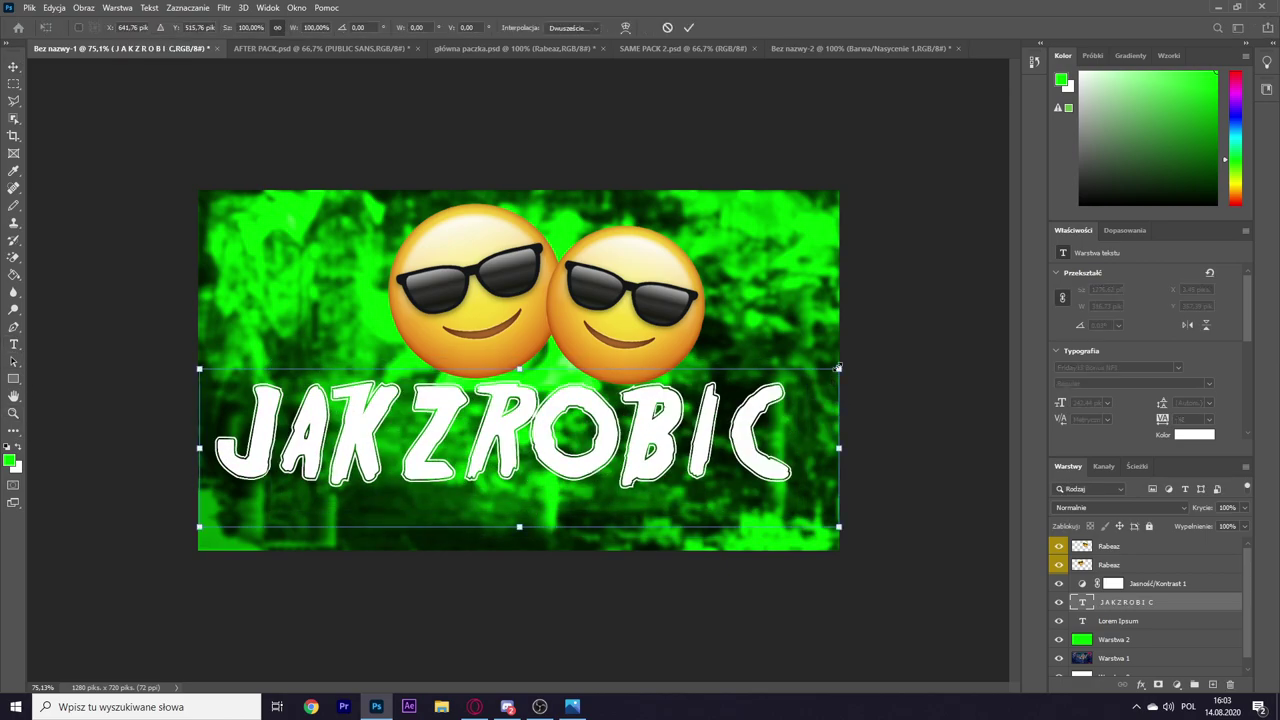
left_click_drag(838, 368, 638, 418)
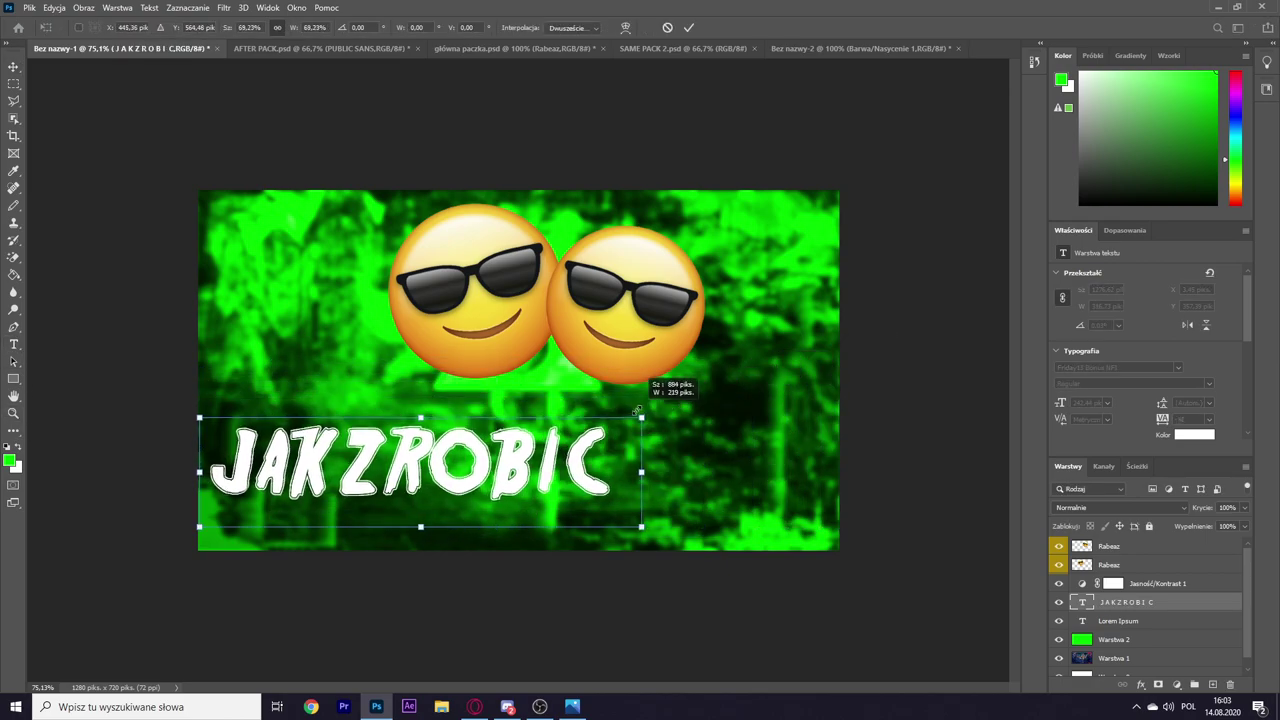
mouse_move(658, 471)
left_mouse_down()
mouse_move(760, 436)
mouse_move(757, 463)
left_mouse_up()
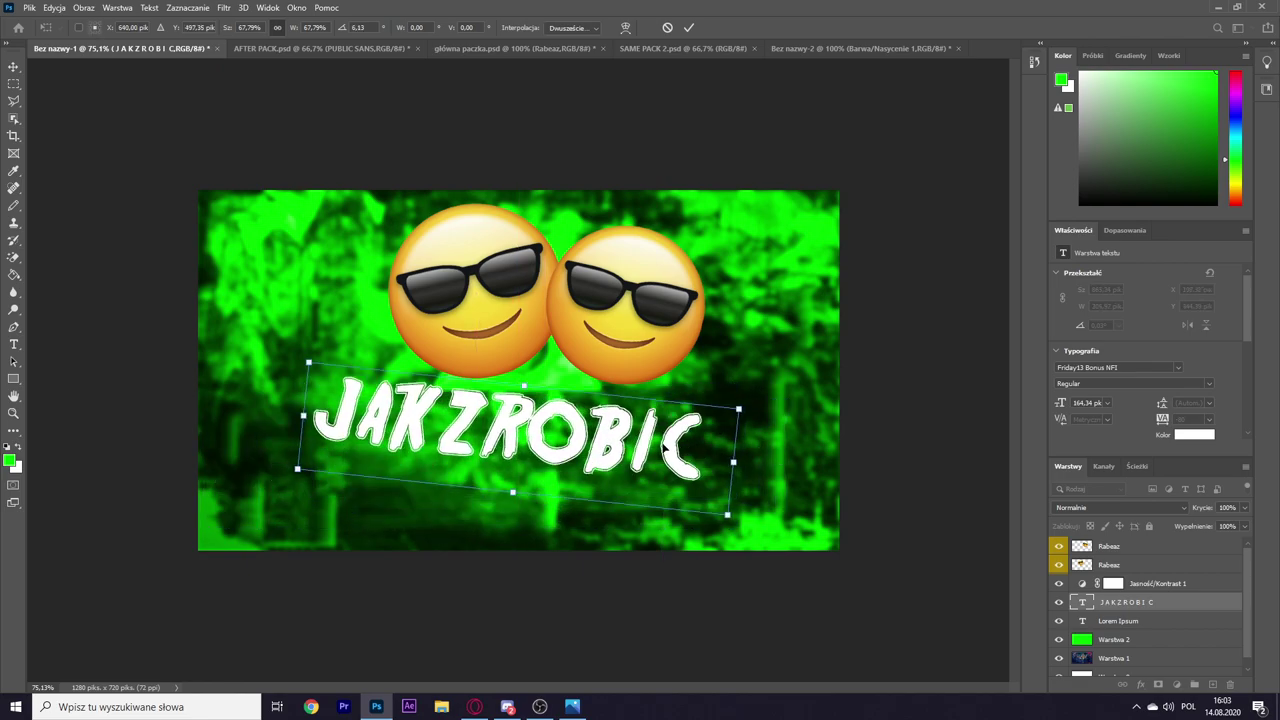
mouse_move(511, 440)
left_mouse_down()
mouse_move(476, 433)
mouse_move(593, 397)
left_mouse_up()
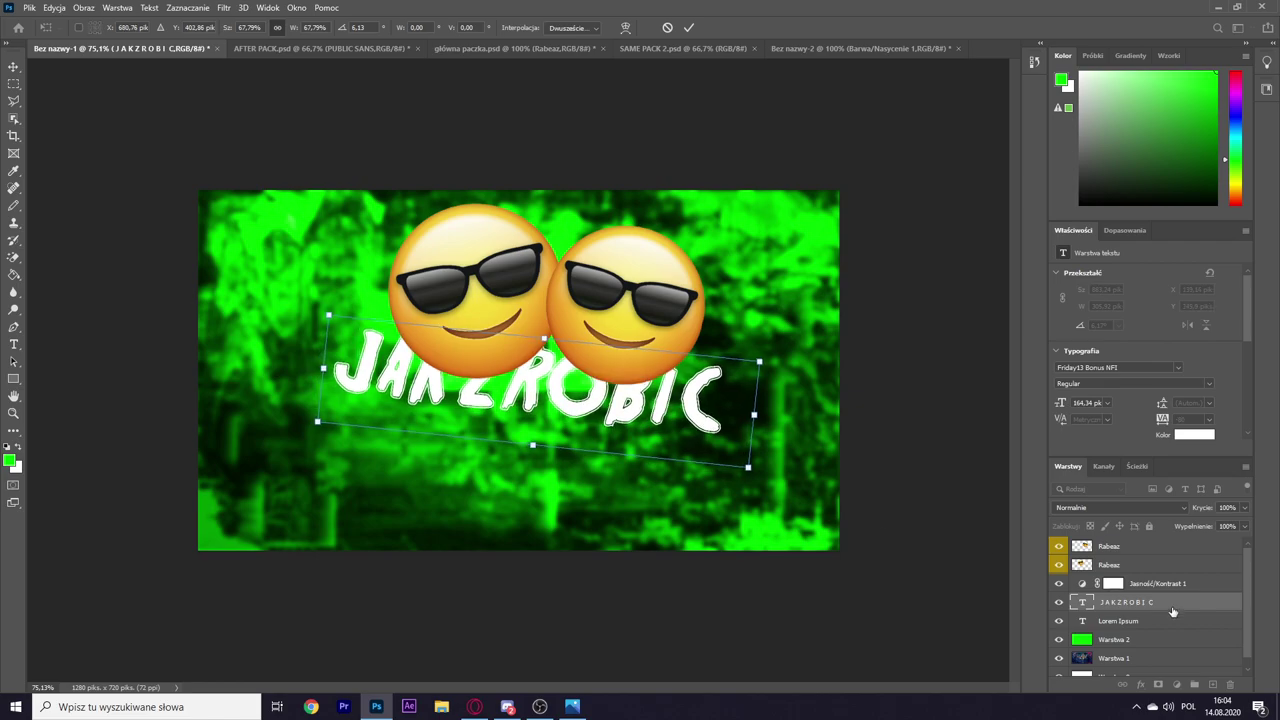
key("Return")
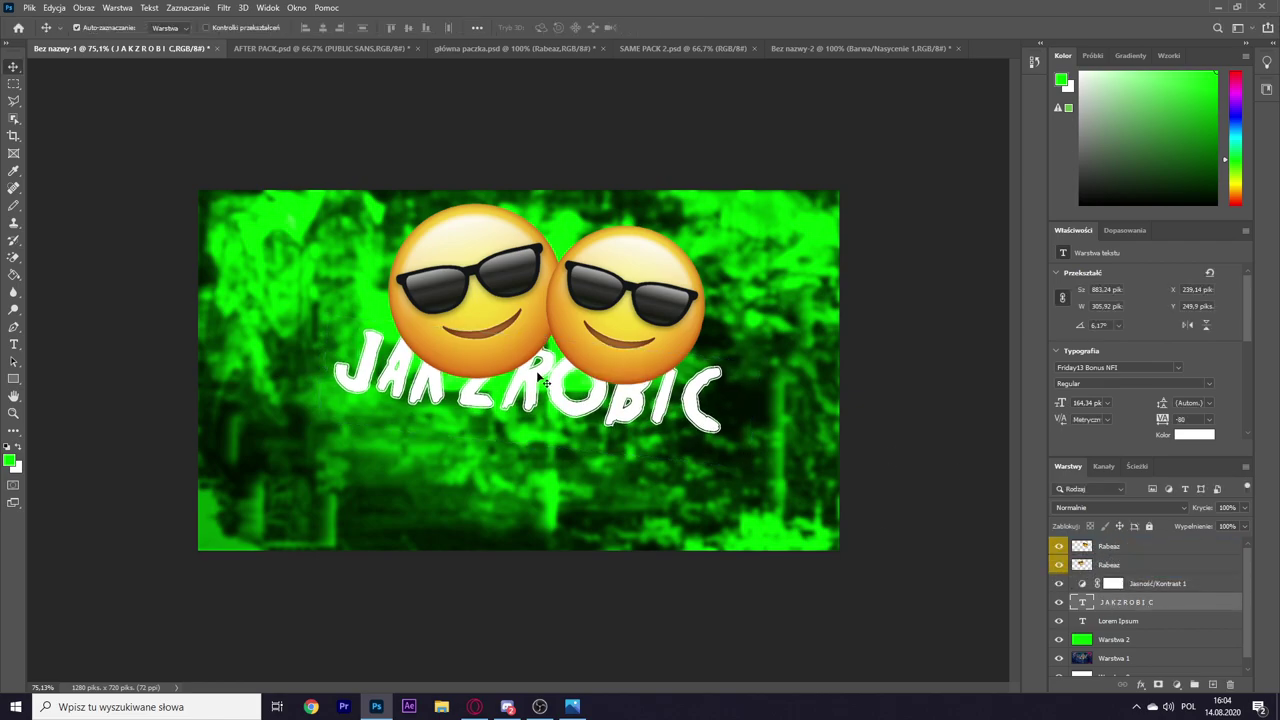
left_click_drag(1101, 609, 1101, 545)
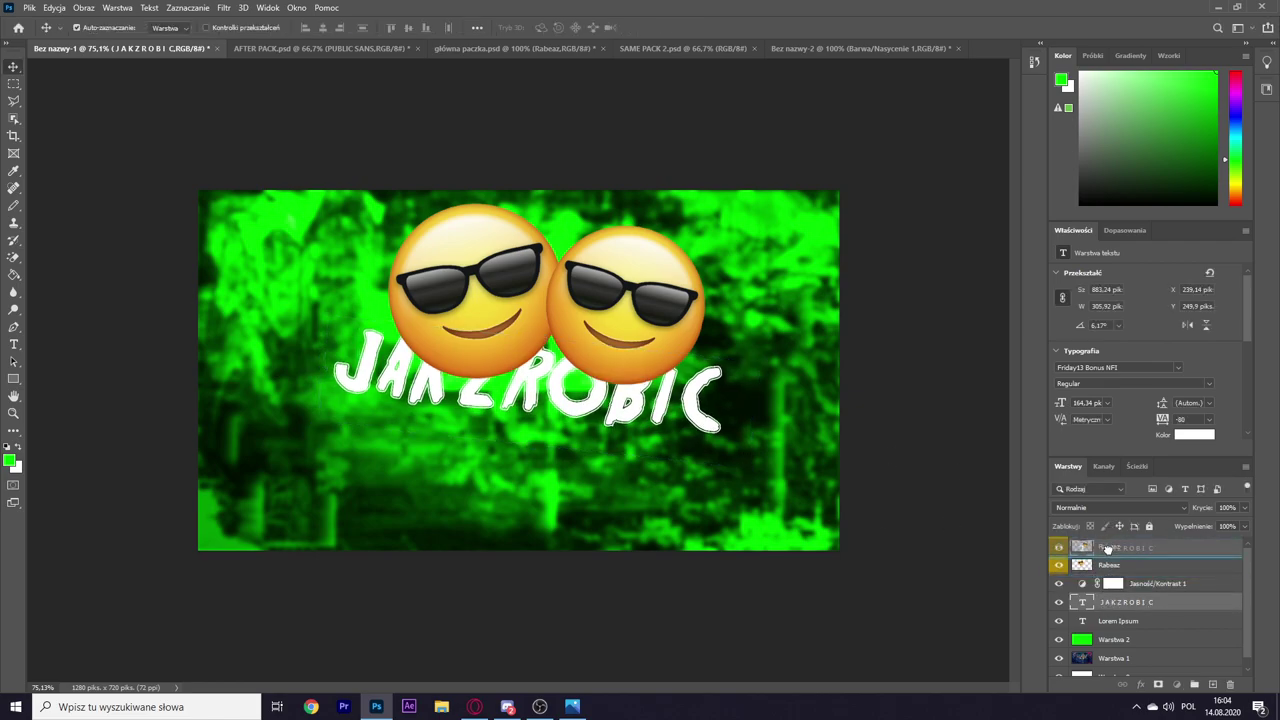
Step: Place JAKZROBIC over the emojis and duplicate it below, retyping the copy as 'MINIATURKE?'
left_click_drag(612, 410, 586, 403)
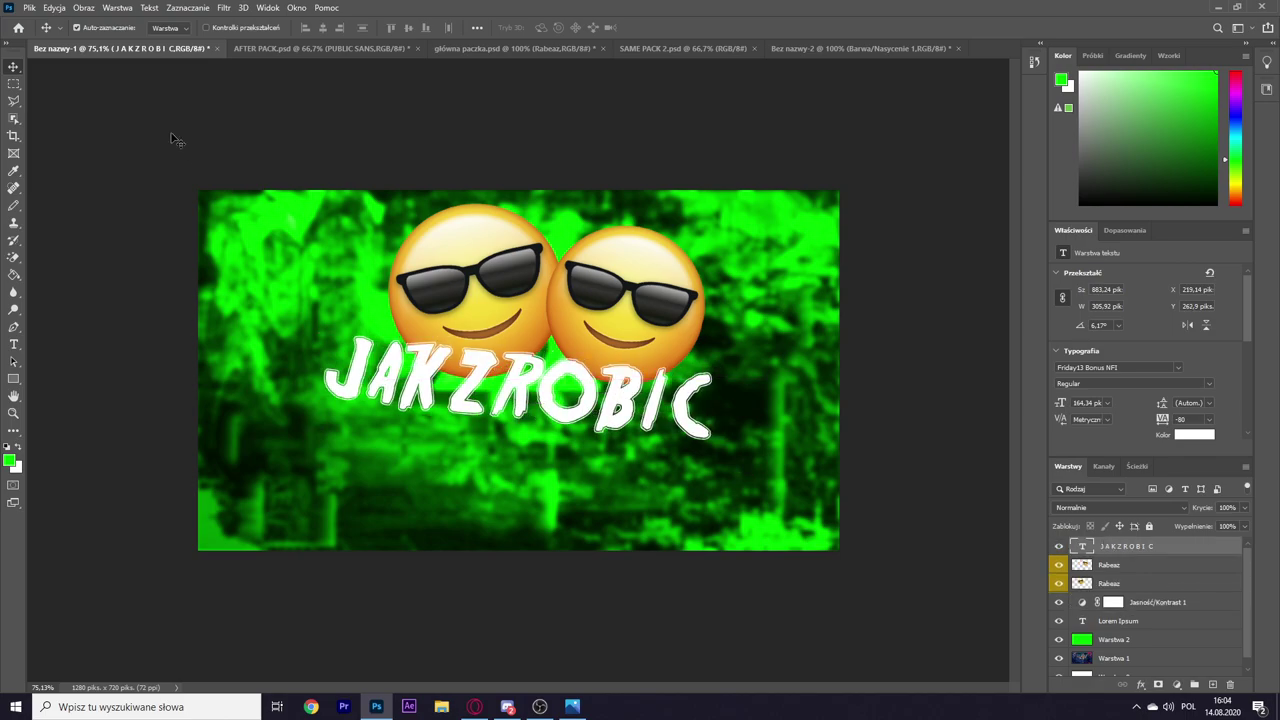
key("ctrl")
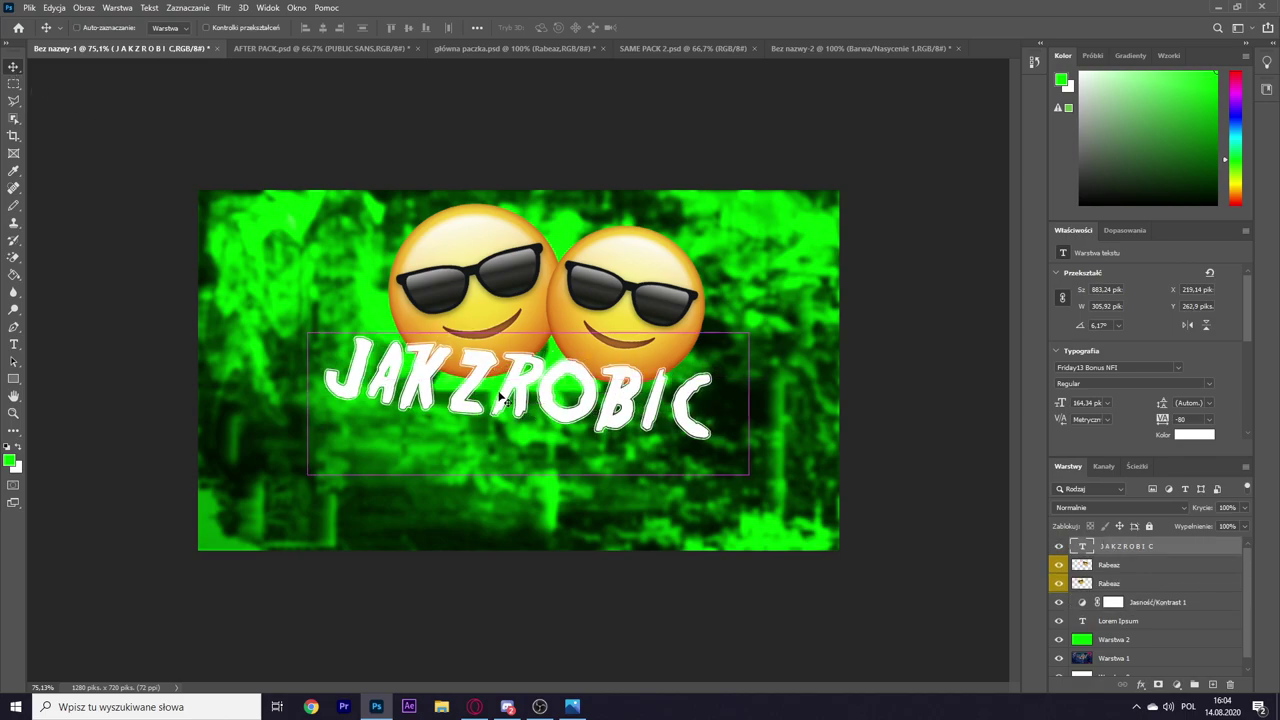
left_click_drag(503, 398, 488, 458)
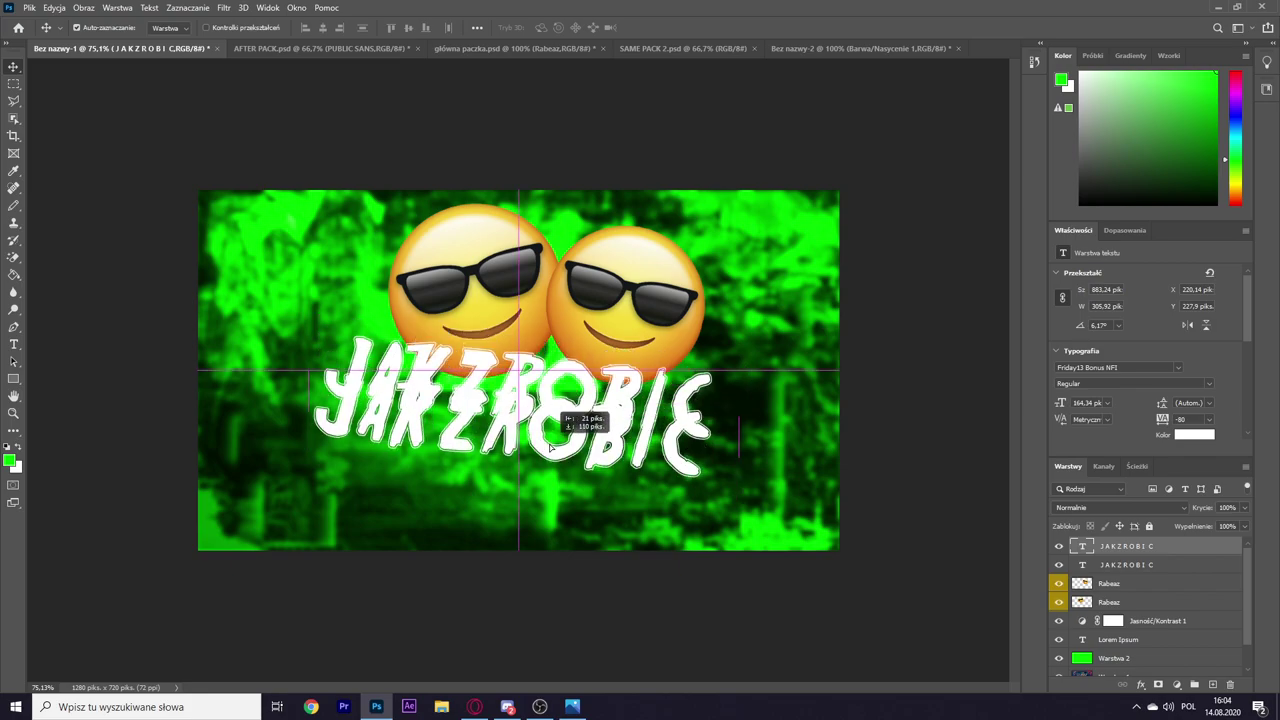
left_click(13, 343)
double_click(303, 442)
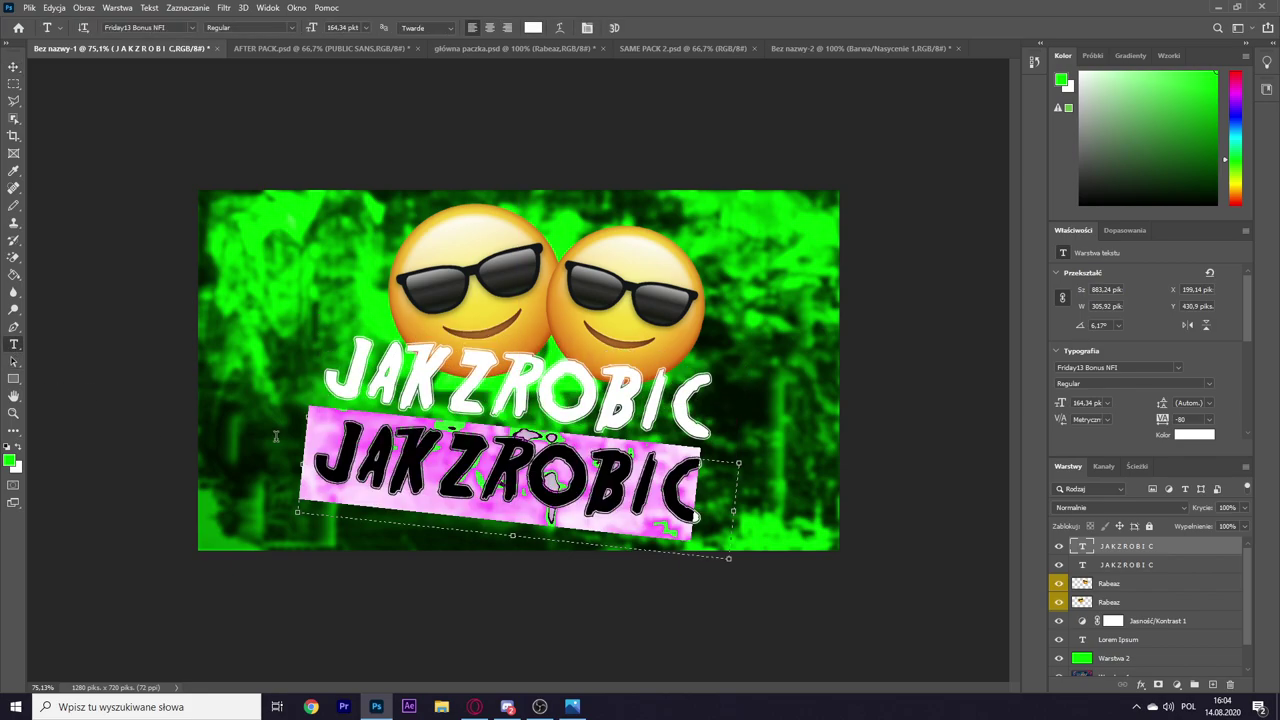
type("MINIATURKE")
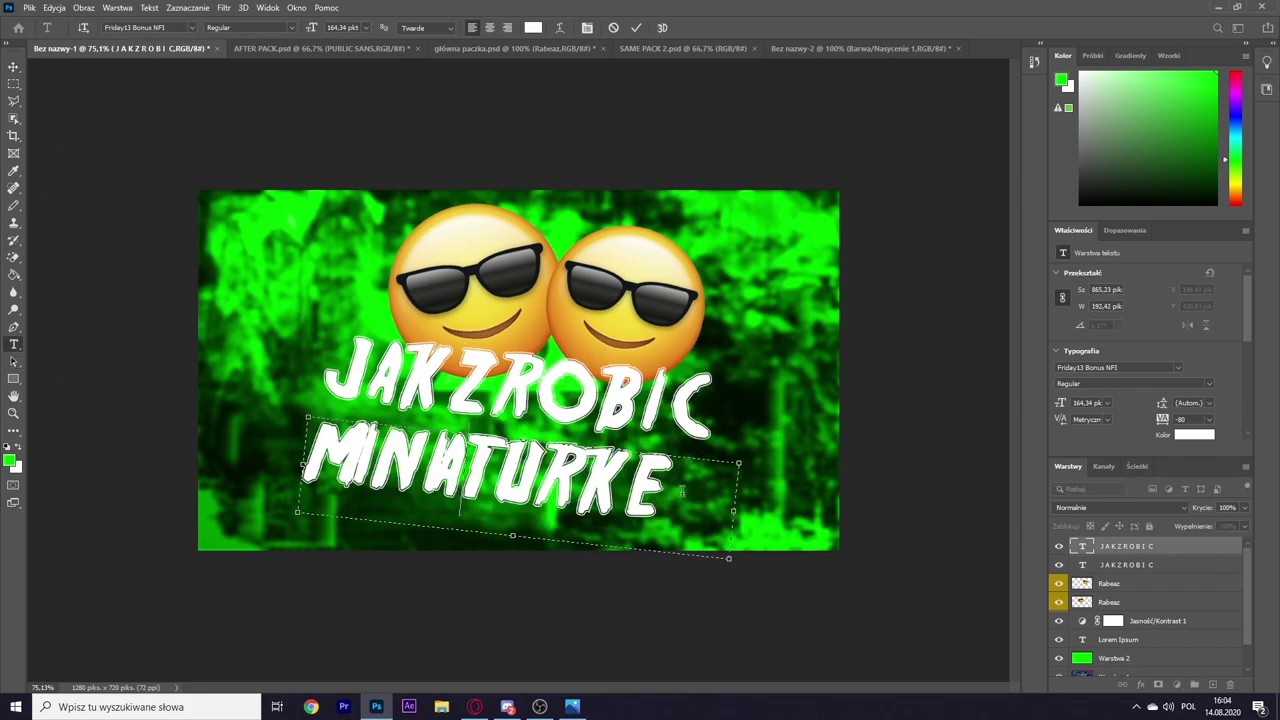
type("?")
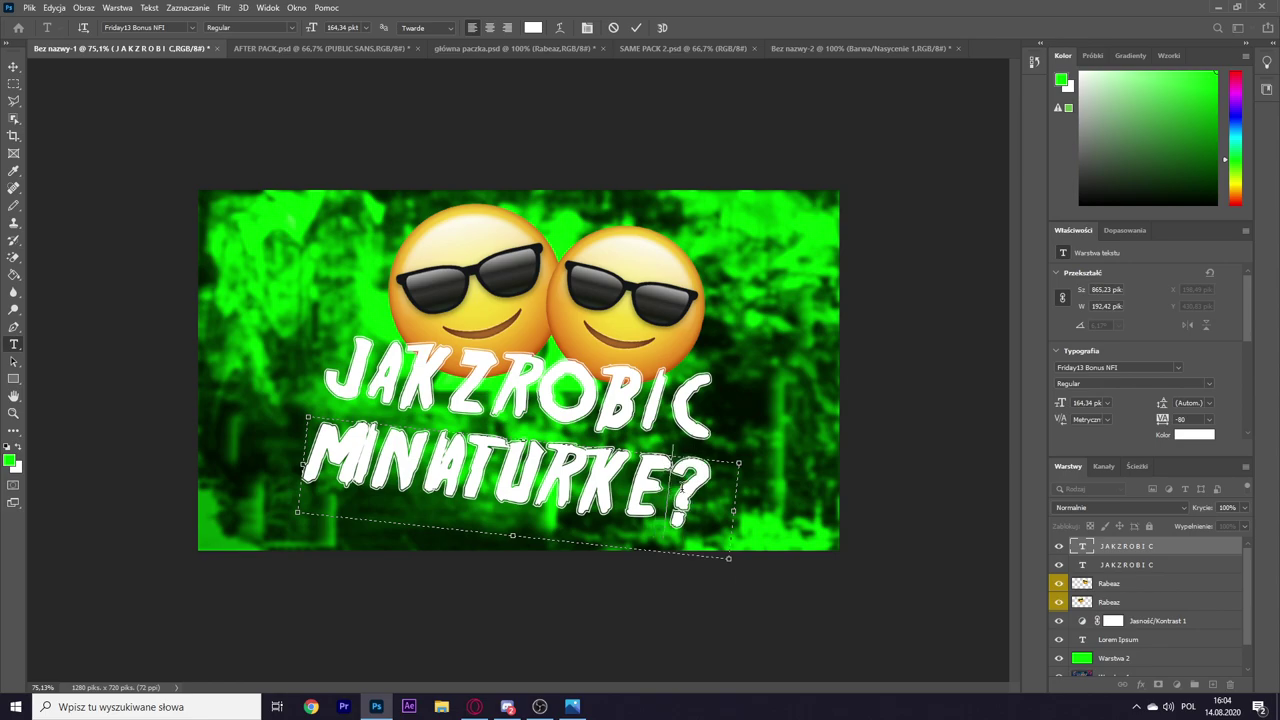
Step: Tilt, enlarge and position the MINIATURKE? line under the JAKZROBIC title
mouse_move(738, 463)
left_mouse_down()
mouse_move(770, 390)
mouse_move(863, 357)
left_mouse_up()
left_click_drag(603, 442, 570, 468)
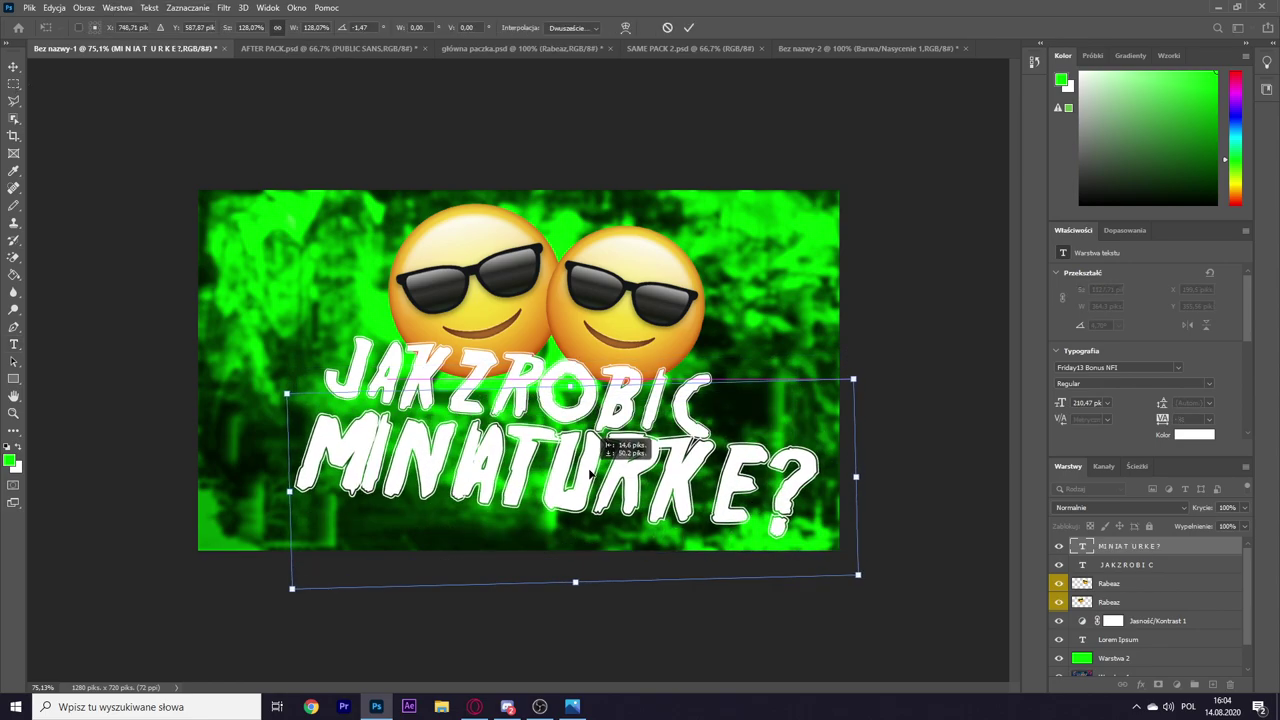
left_click_drag(563, 470, 575, 472)
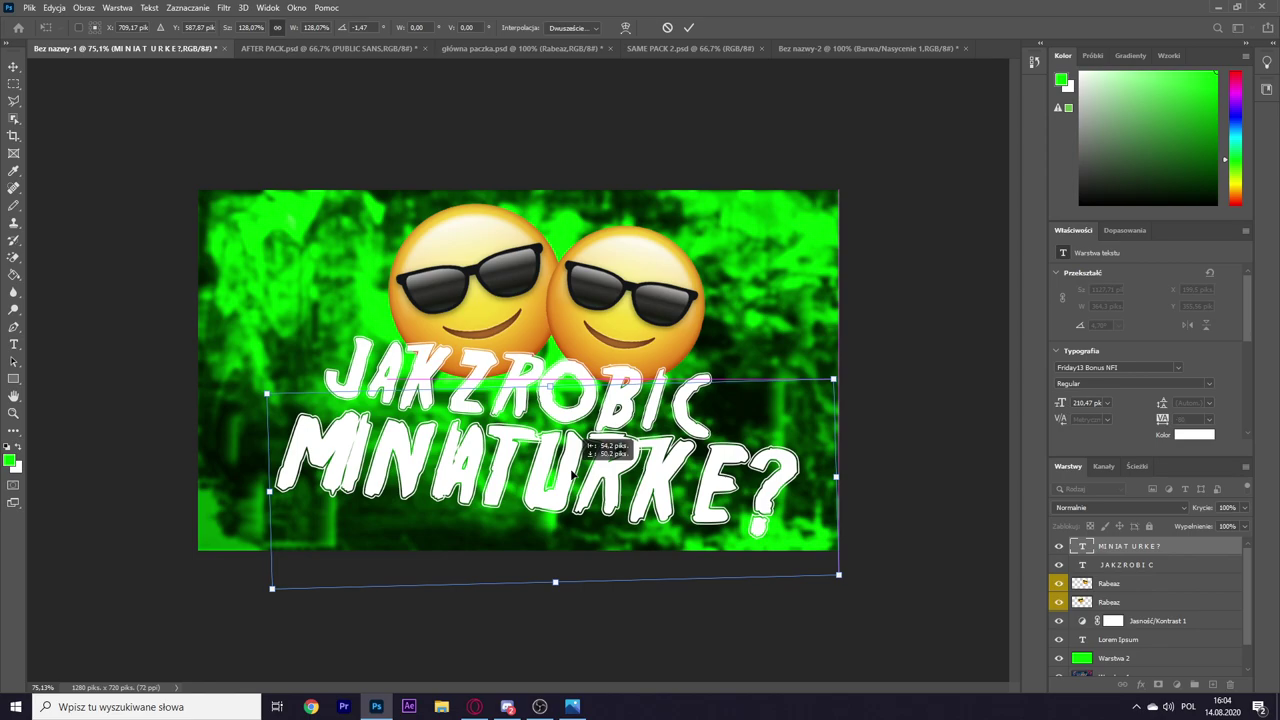
key("Return")
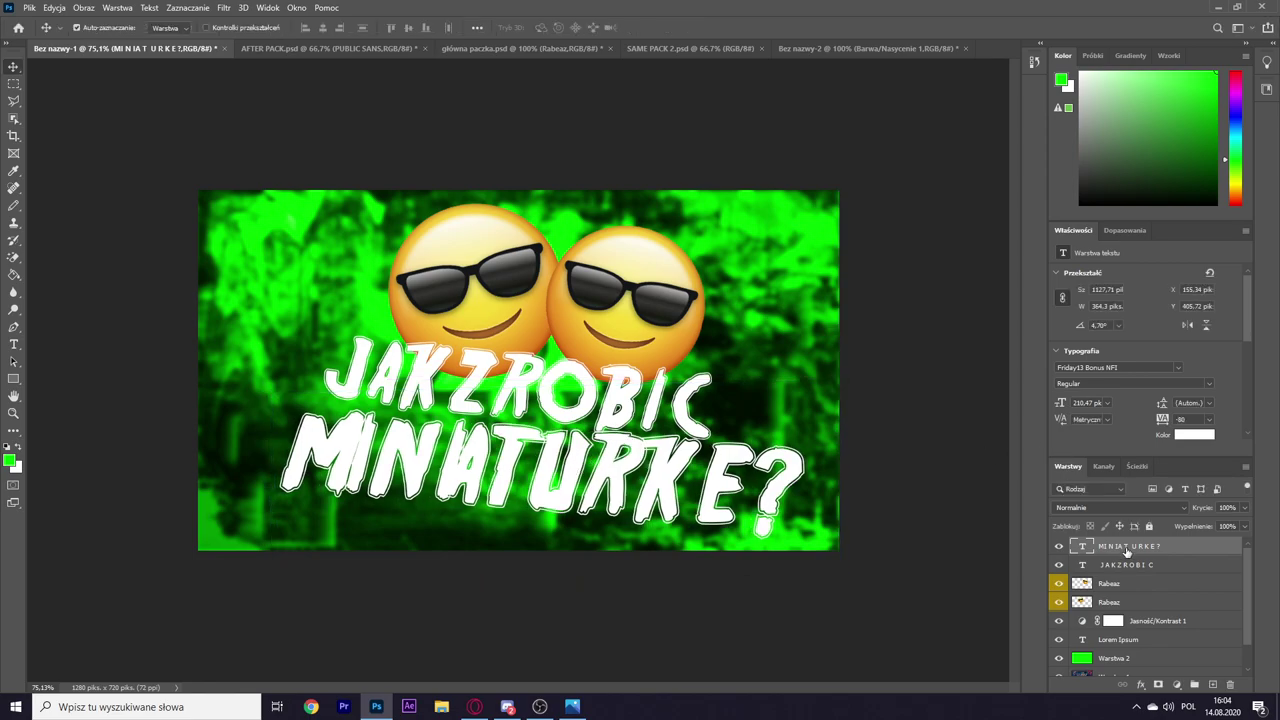
Step: Give the MINIATURKE? layer a drop shadow and an outer glow in Blending Options
right_click(1126, 550)
left_click(969, 104)
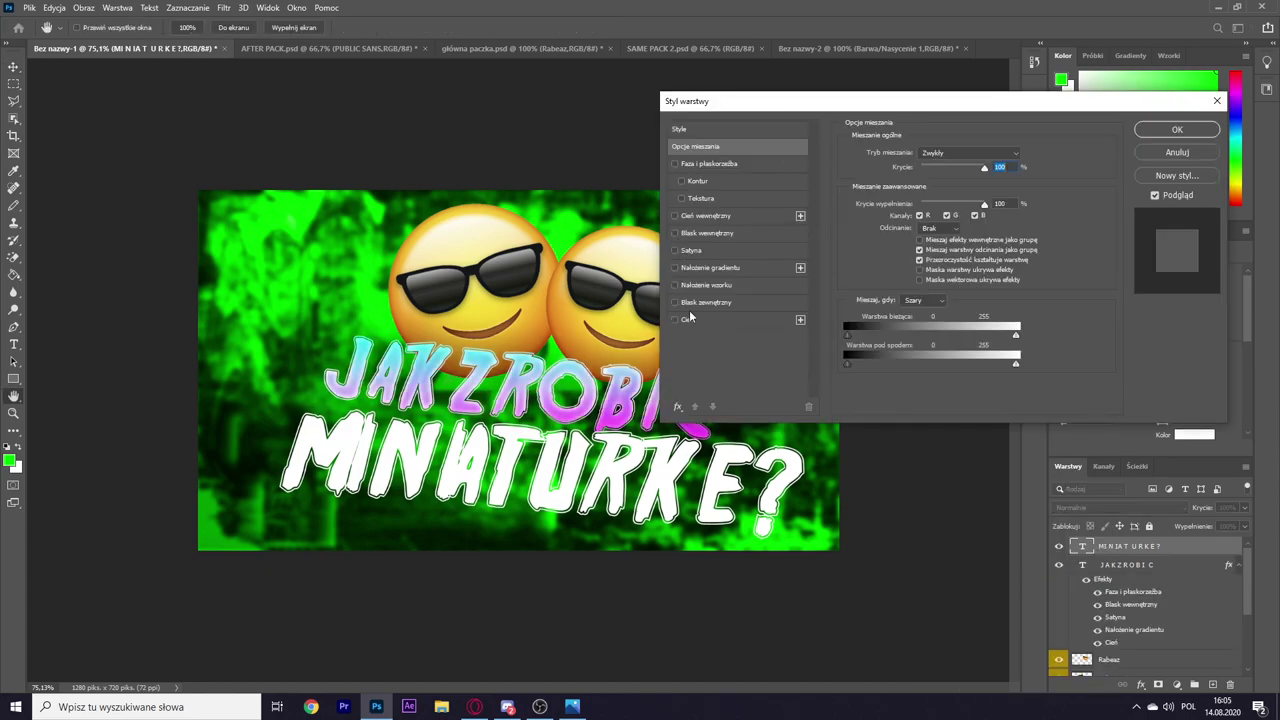
left_click(675, 320)
left_click(675, 303)
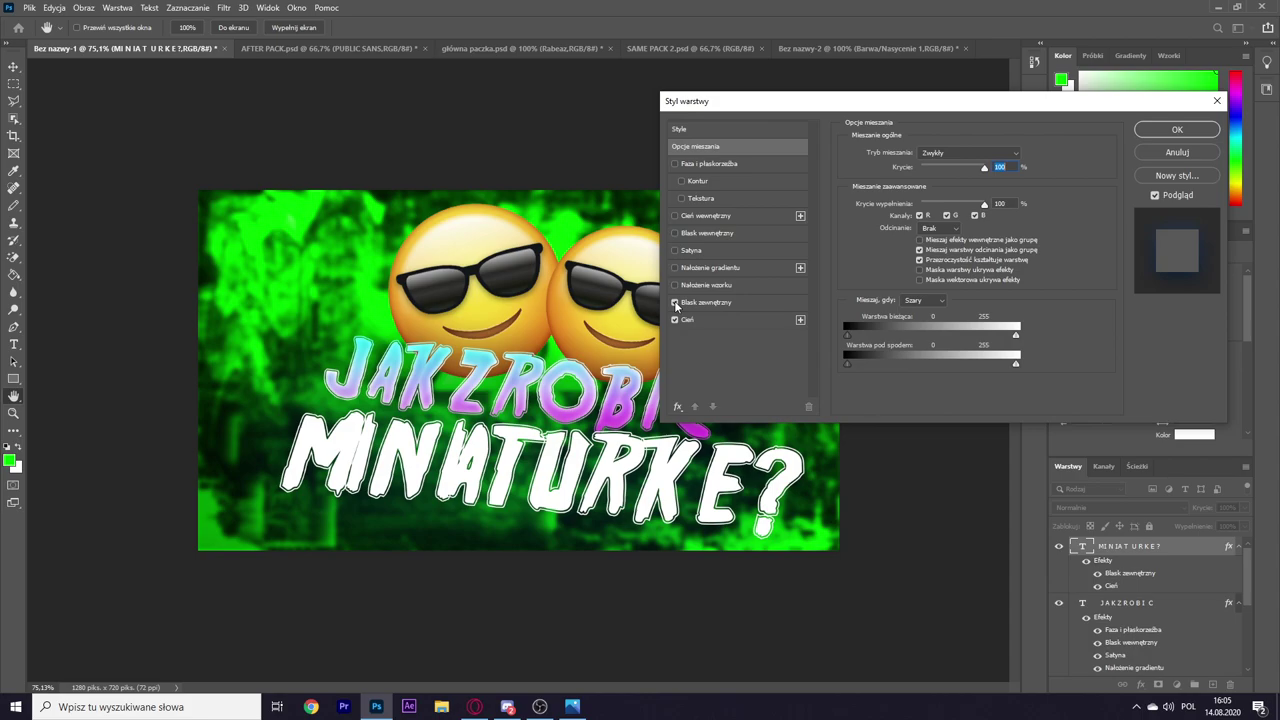
left_click(675, 285)
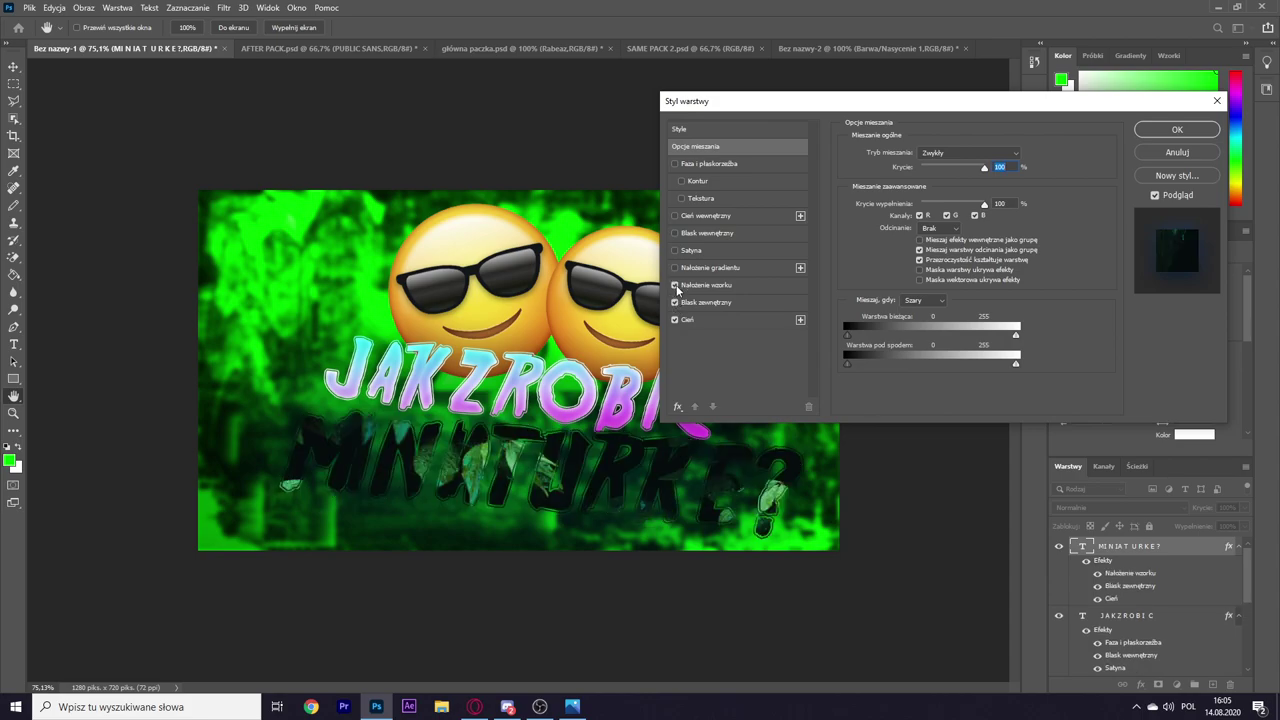
left_click(676, 286)
Step: Add a Gradient Overlay to MINIATURKE? and pick an orange gradient in the Gradient Editor
left_click(675, 268)
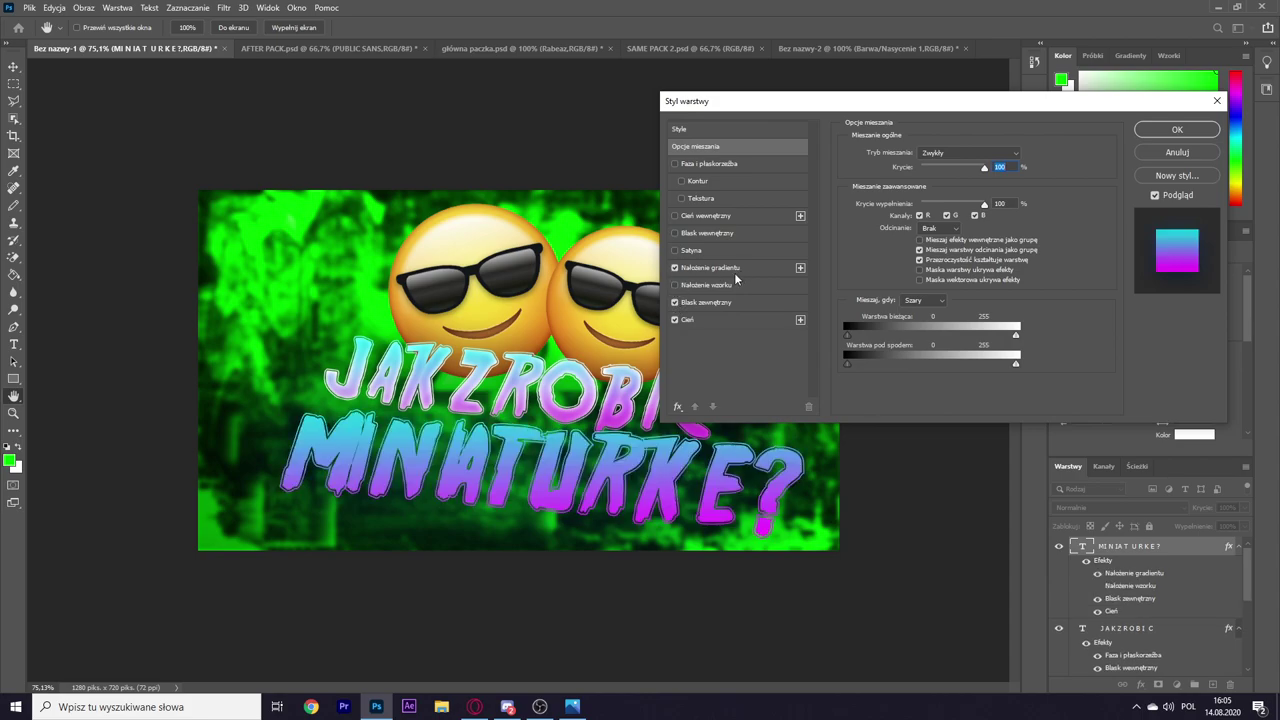
left_click(722, 268)
left_click(975, 190)
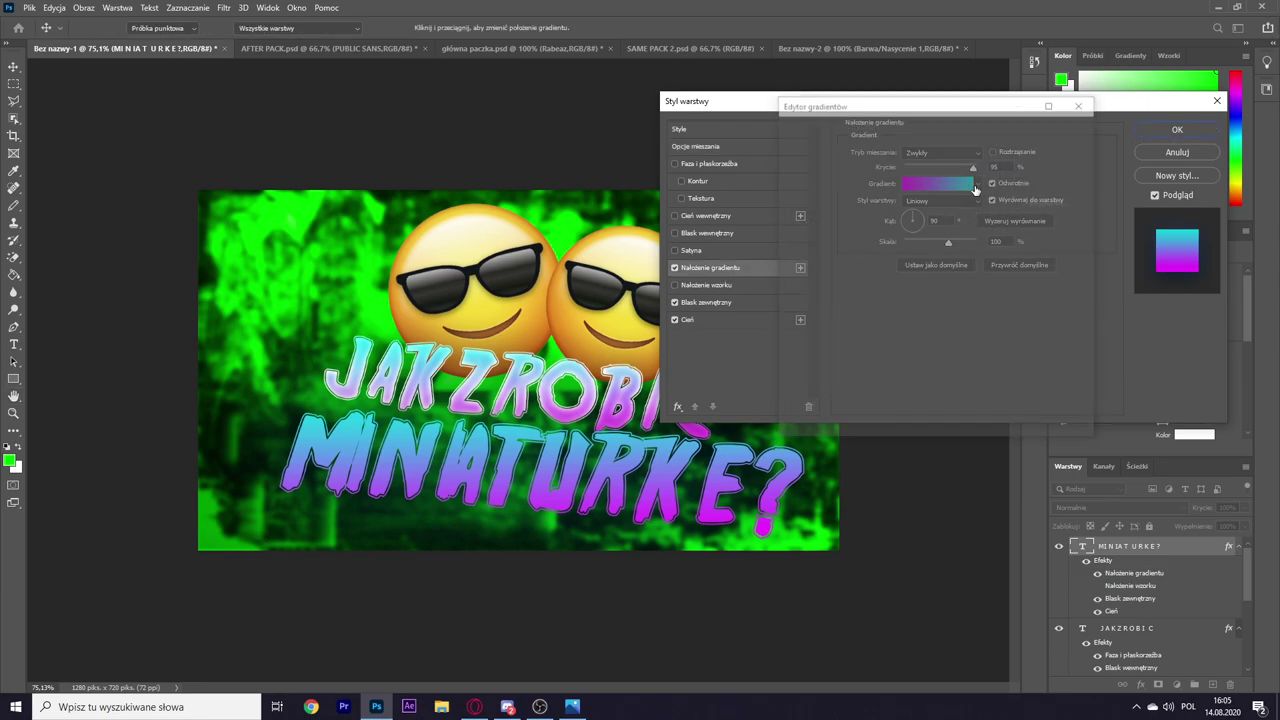
scroll(805, 222, "down", 1)
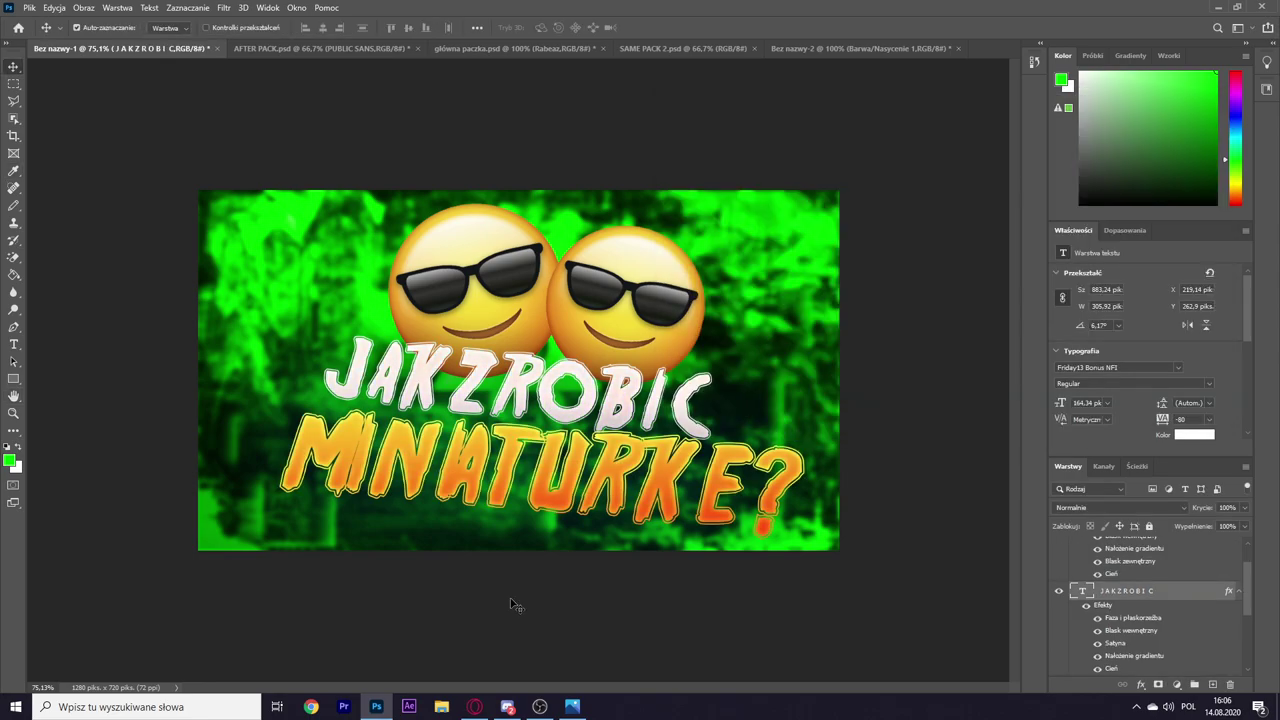
left_click(1240, 591)
Step: Add an inner glow and an outer glow to the first sunglasses emoji layer
left_click(1236, 549)
left_click(1236, 549)
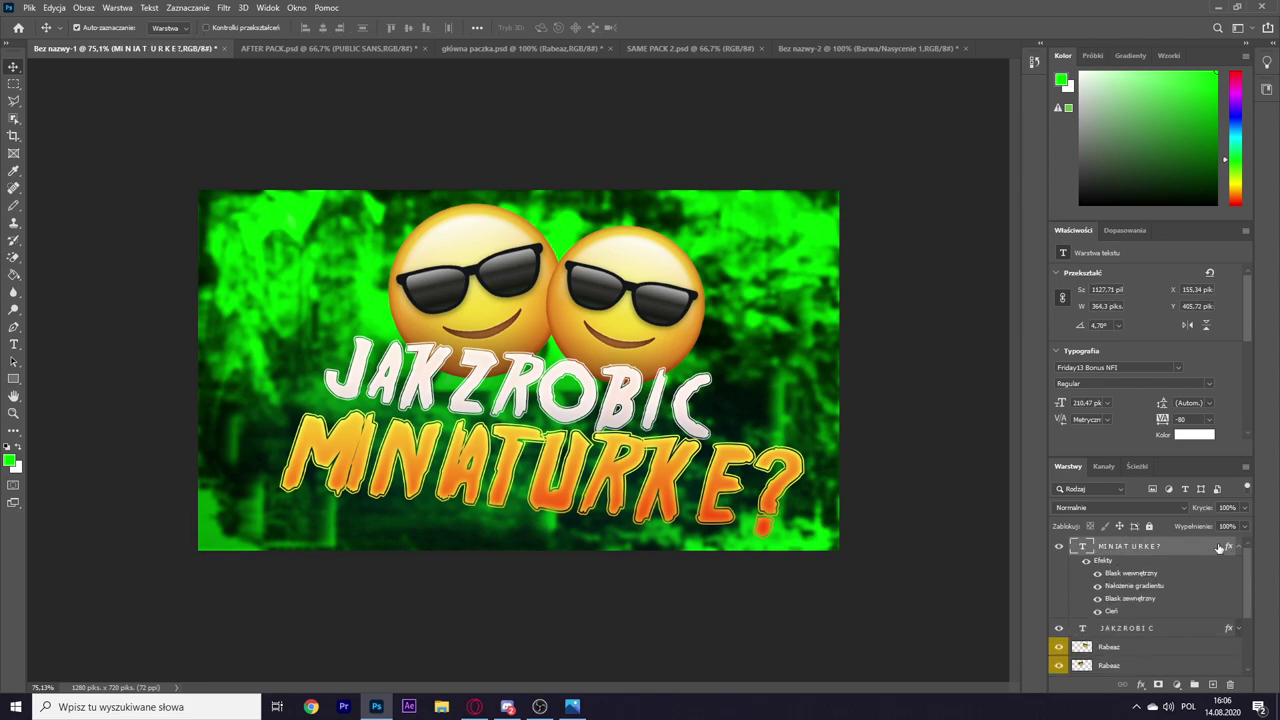
left_click(1240, 550)
left_click(935, 610)
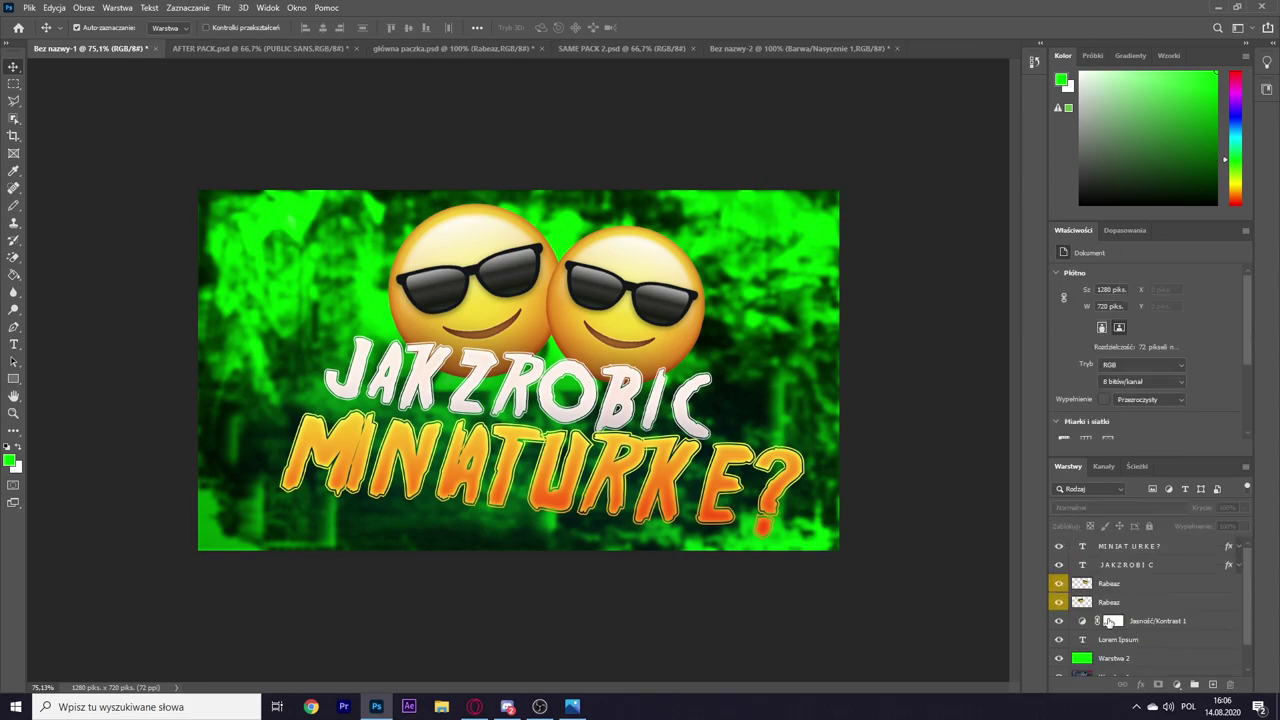
right_click(1110, 601)
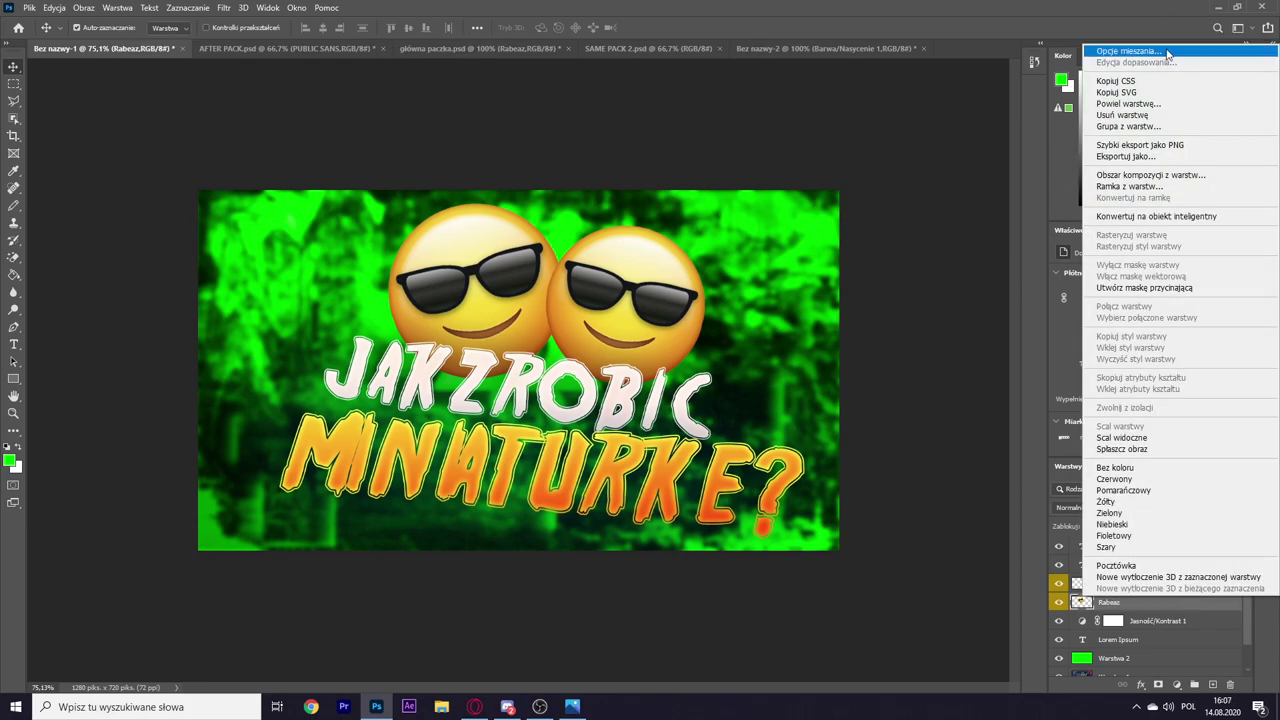
left_click(1130, 51)
left_click(603, 313)
left_click(603, 244)
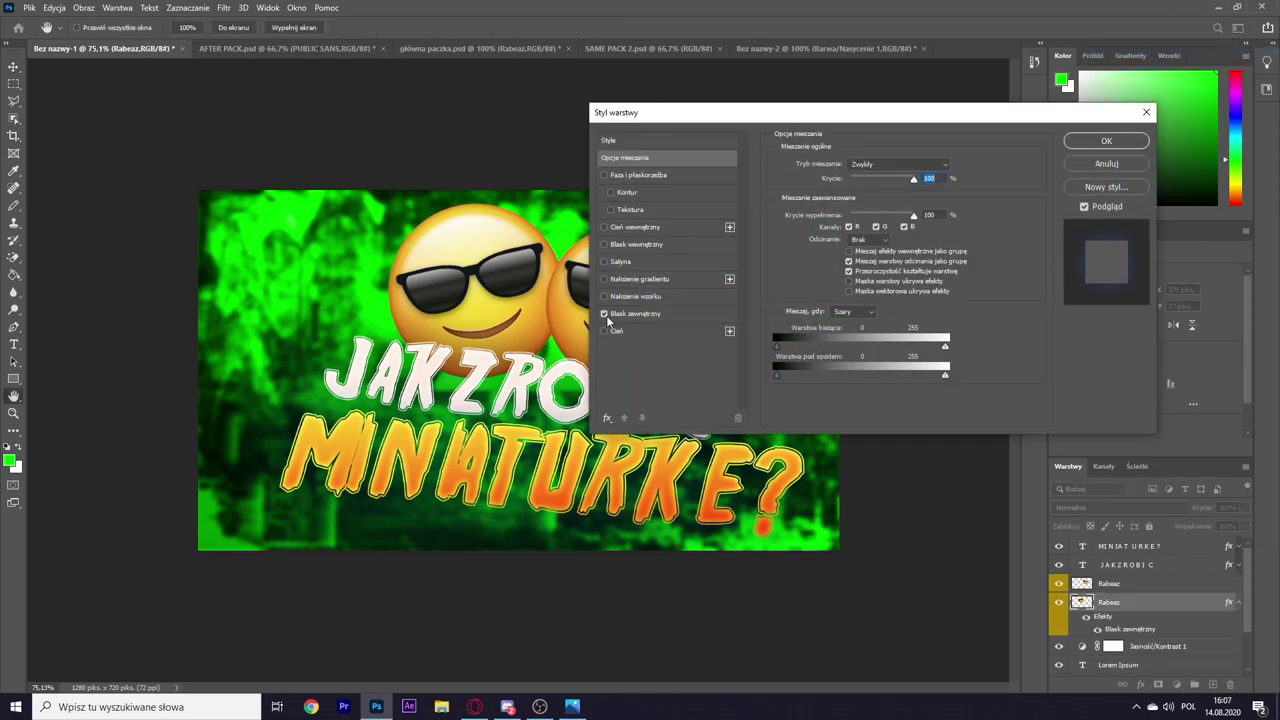
left_click_drag(1134, 121, 1174, 144)
left_click(1148, 165)
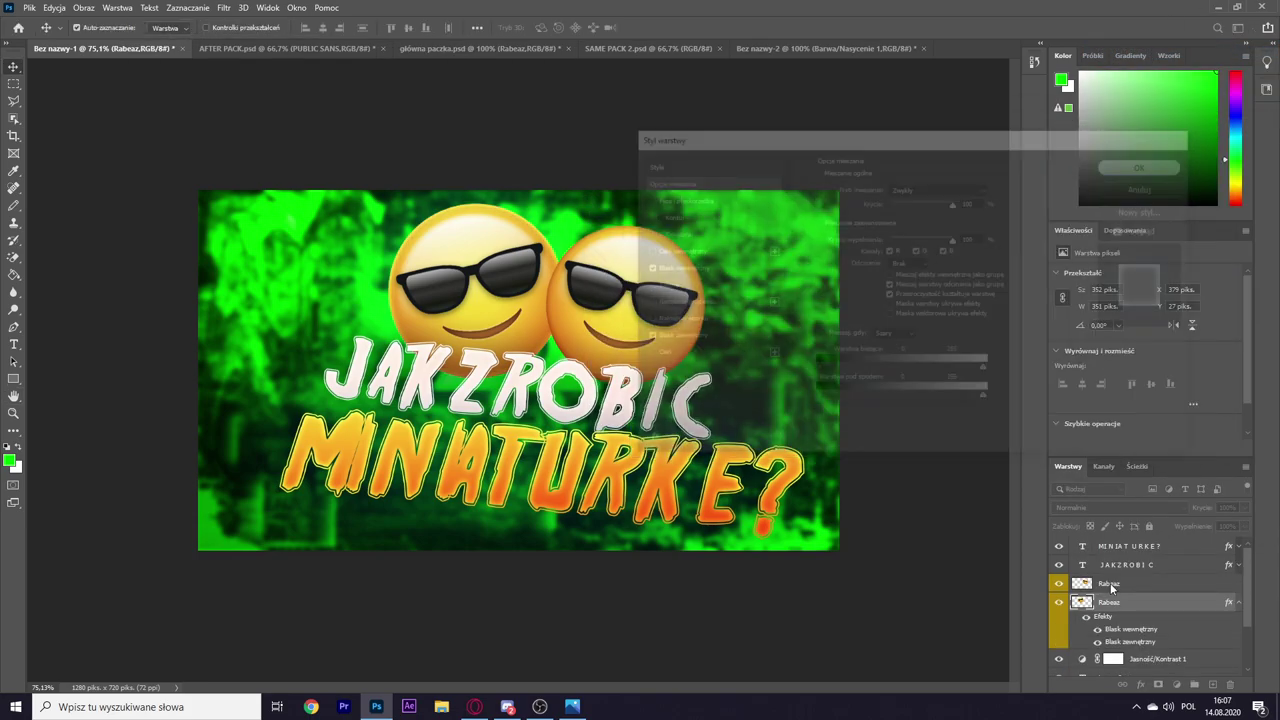
Step: Add inner and outer glows to the second emoji layer, then select the Lorem Ipsum layer
right_click(1110, 583)
left_click(1110, 38)
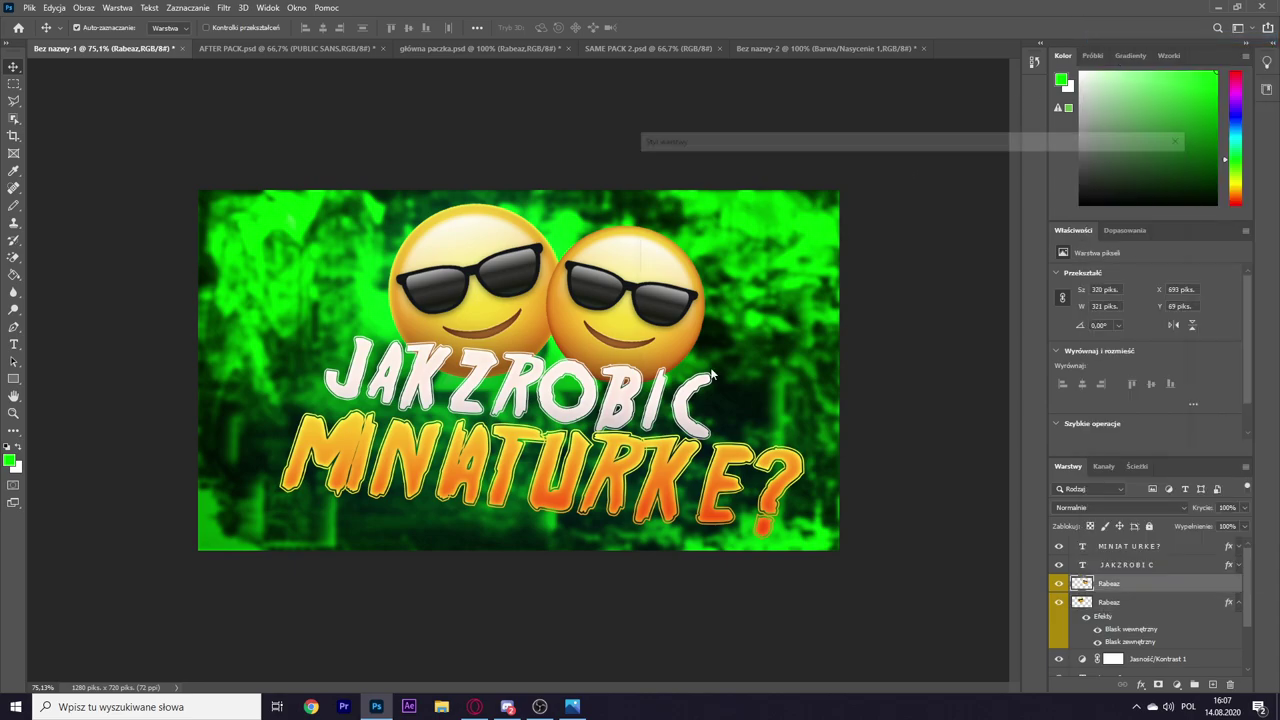
left_click(644, 336)
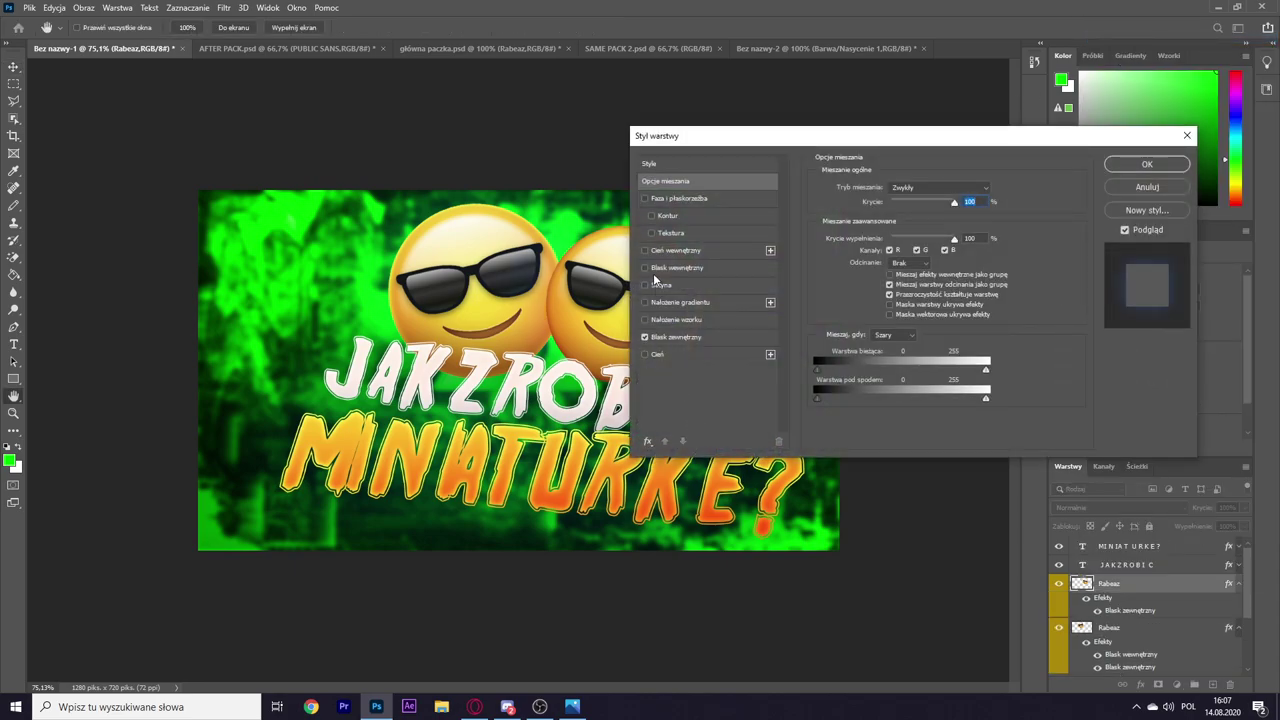
left_click(644, 267)
left_click(1167, 165)
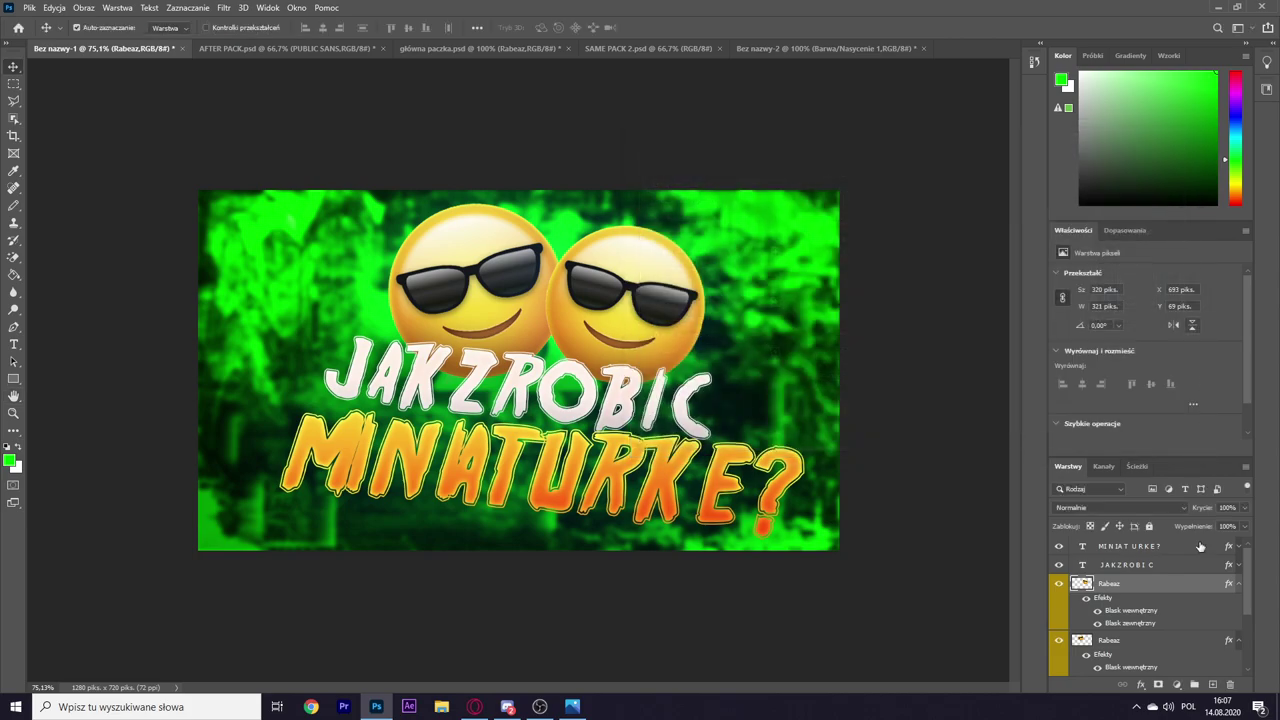
left_click(1240, 583)
left_click(1240, 603)
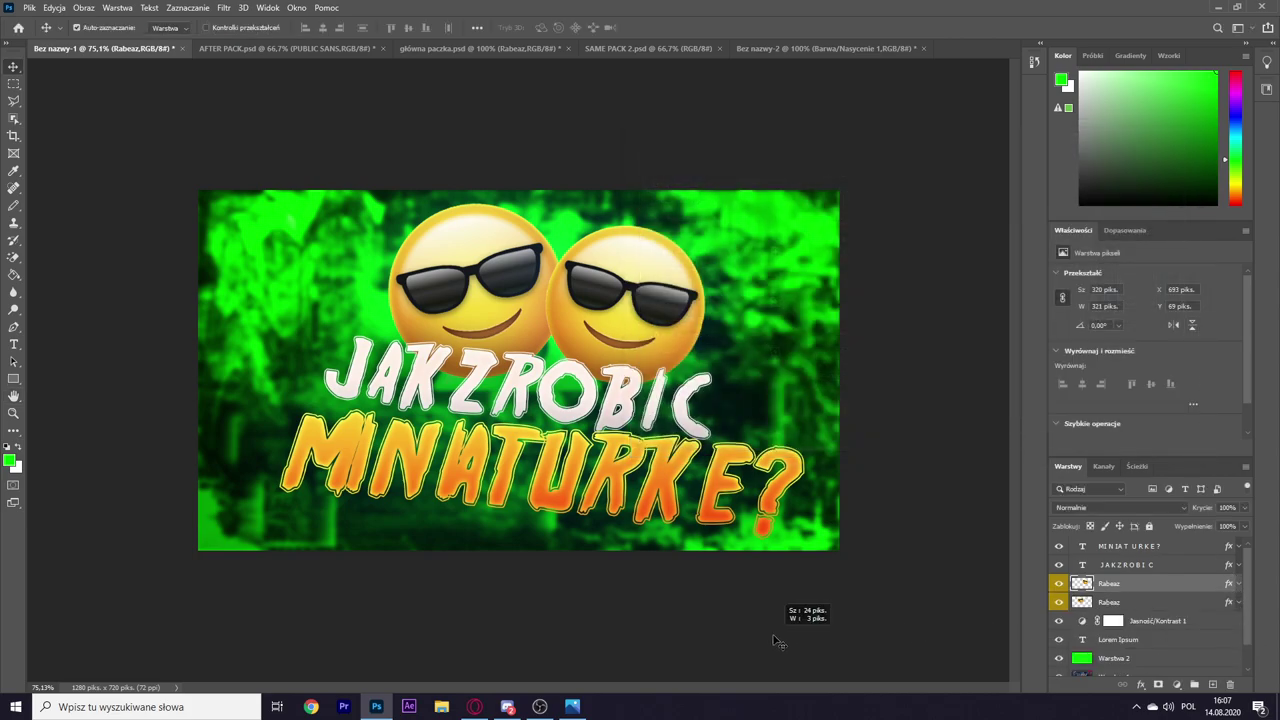
left_click(775, 628)
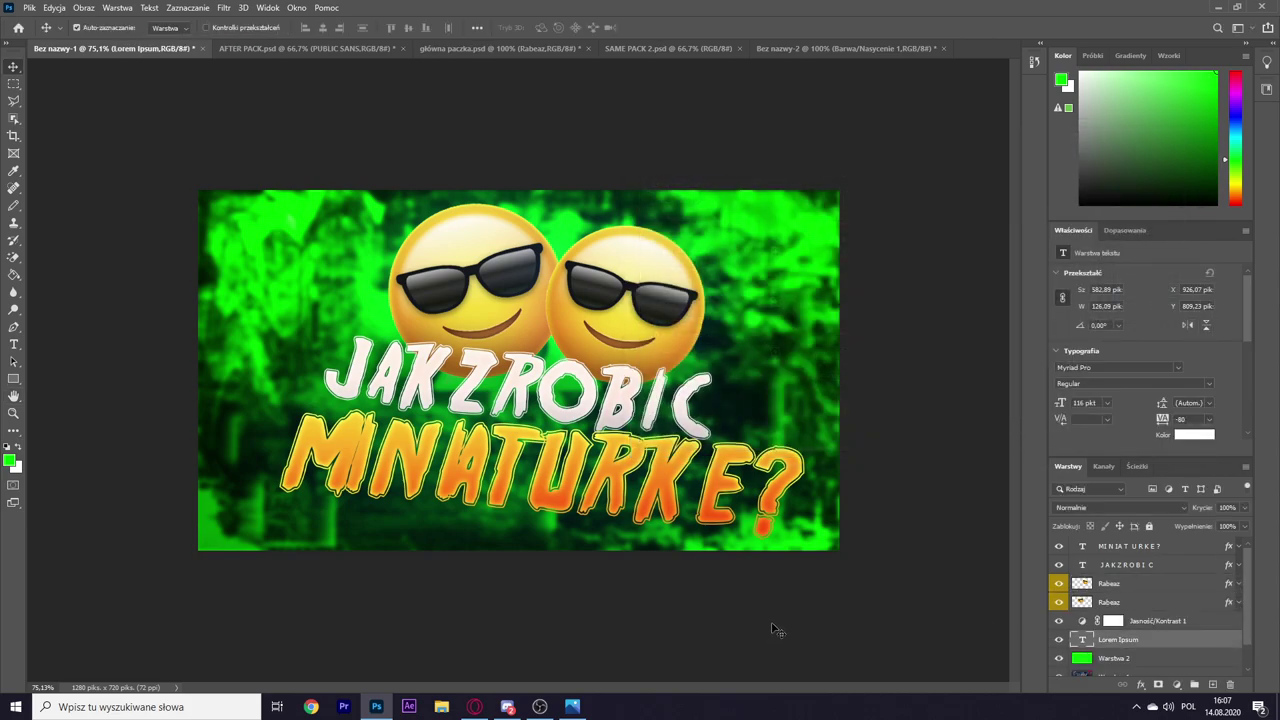